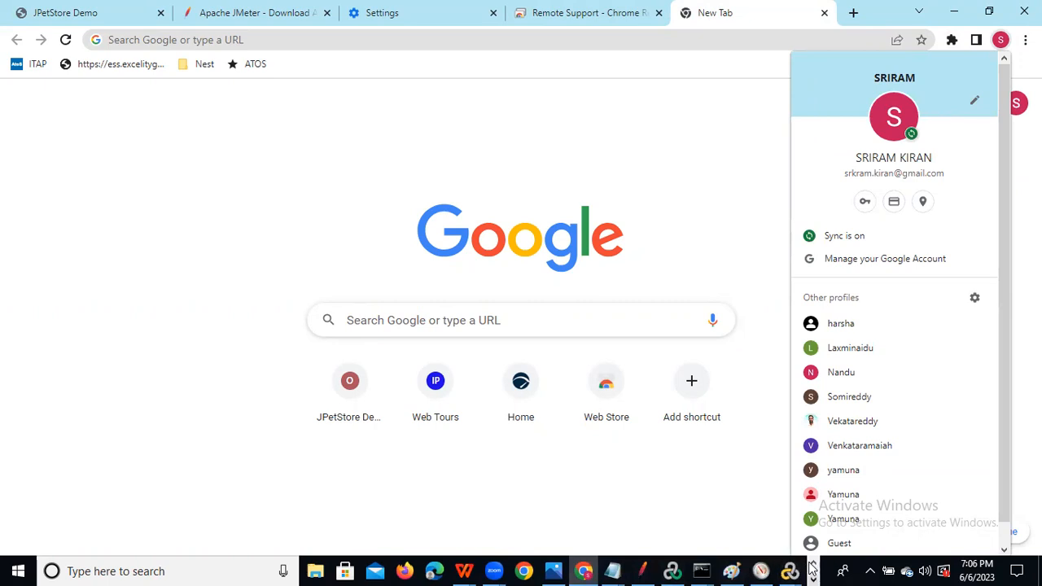
Close the Chrome profile menu and dismiss YouTube Studio's Video processing dialog.
left_click(812, 570)
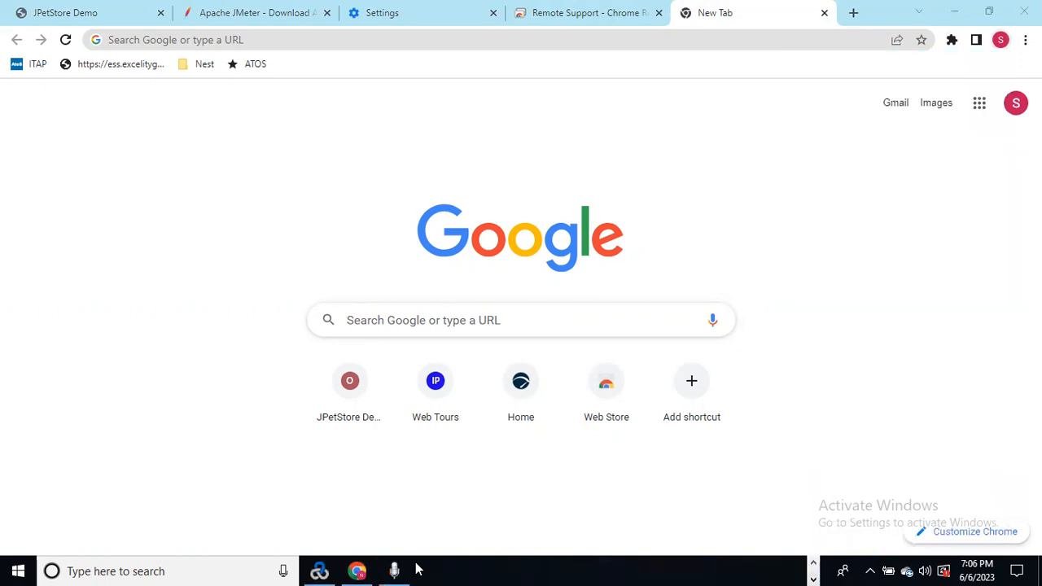
left_click(358, 569)
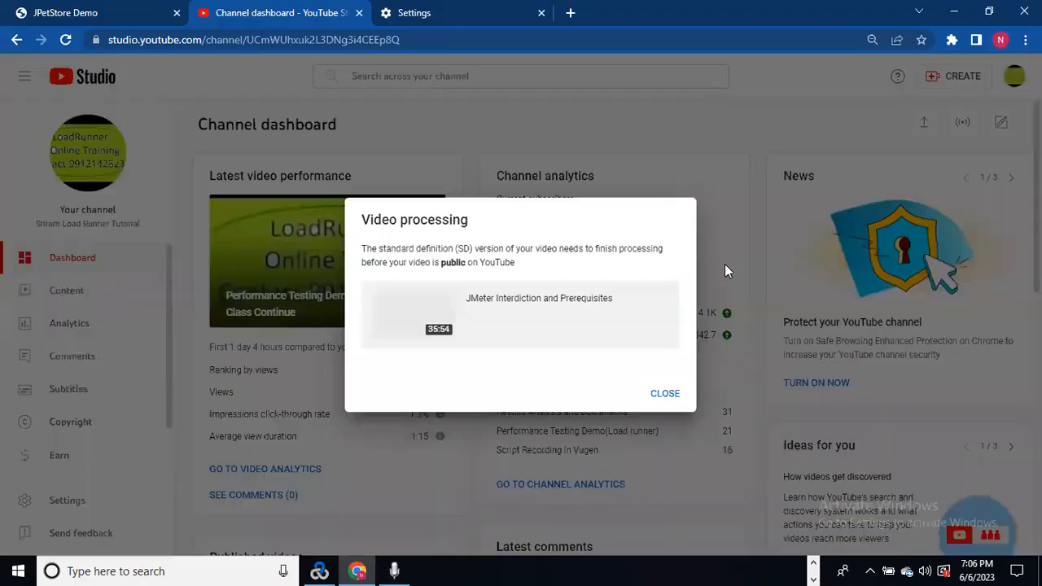
left_click(664, 394)
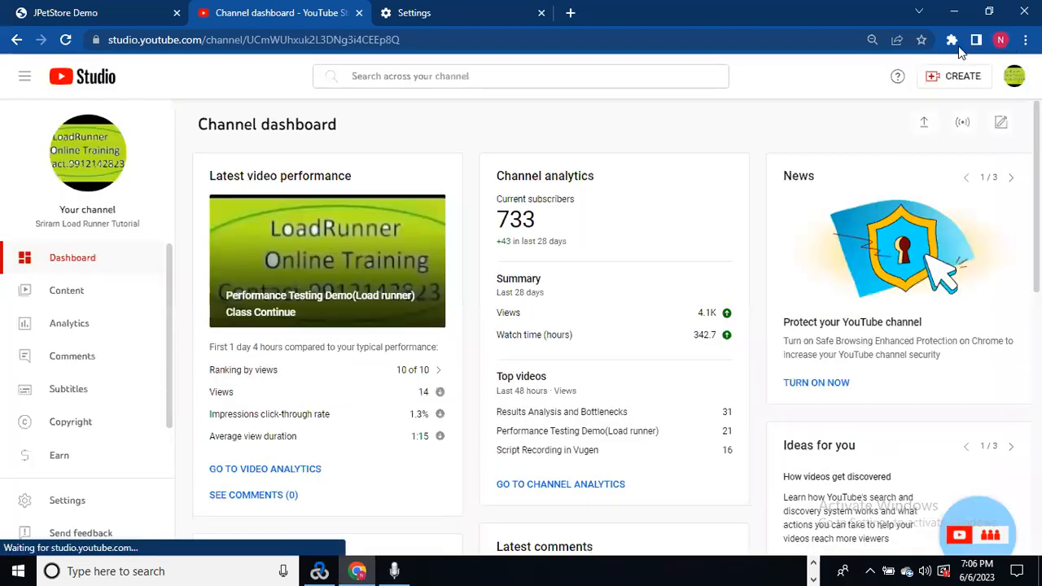
left_click(952, 40)
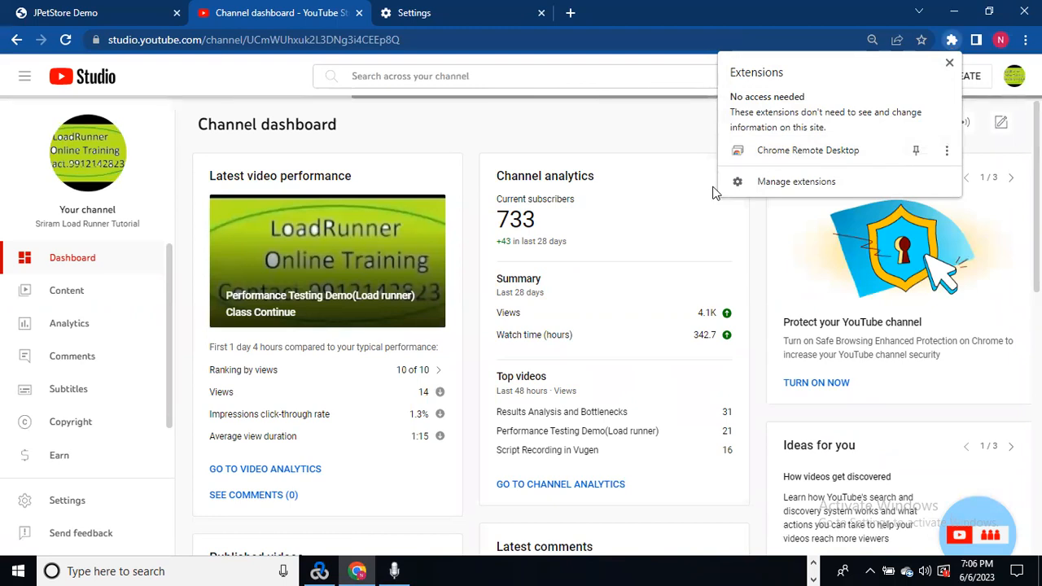
Minimize the YouTube Studio and New Tab windows to reveal the LoadRunner Analysis report.
left_click(956, 13)
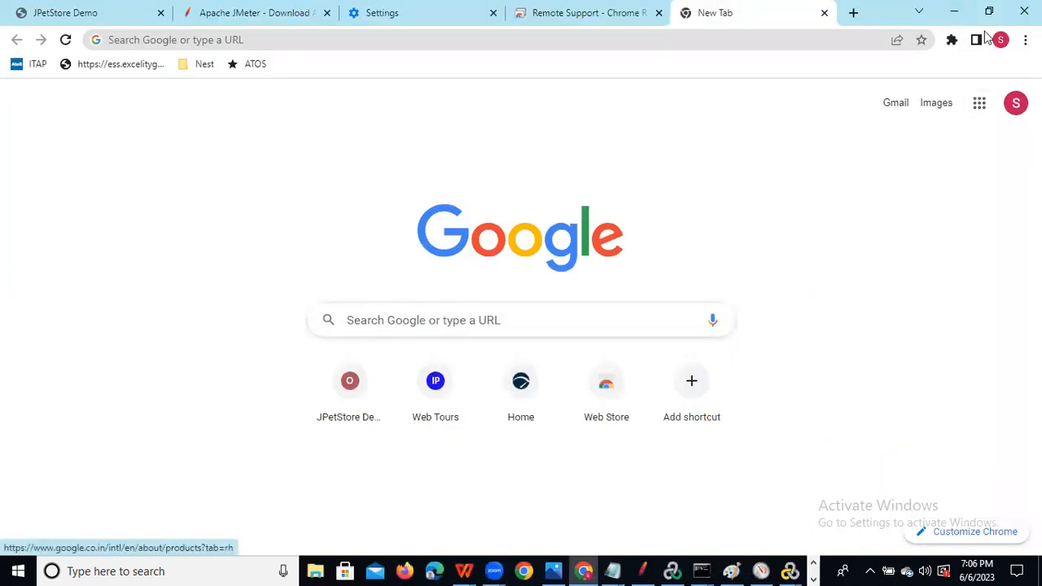
left_click(952, 41)
left_click(900, 295)
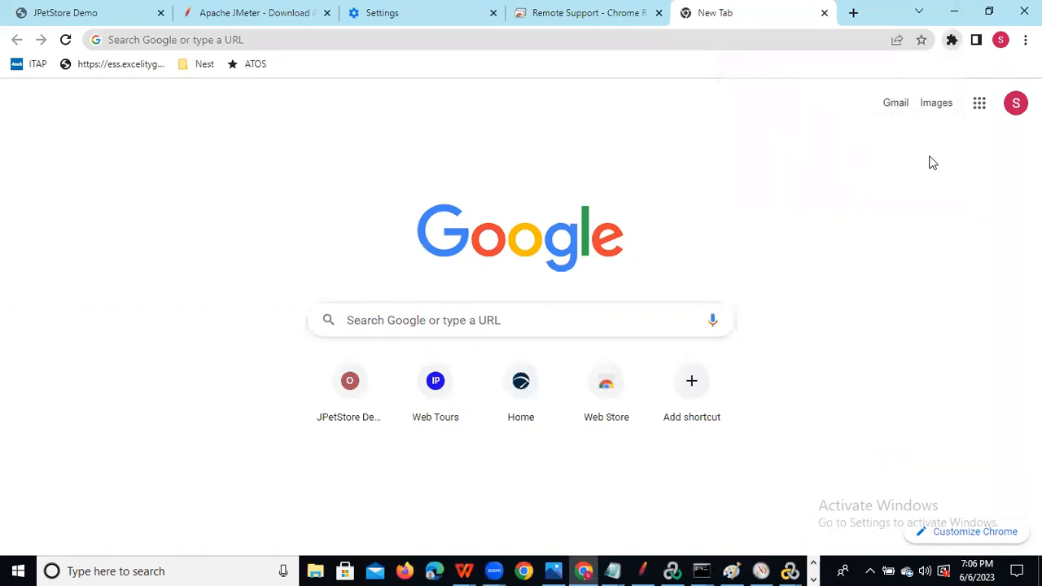
left_click(956, 20)
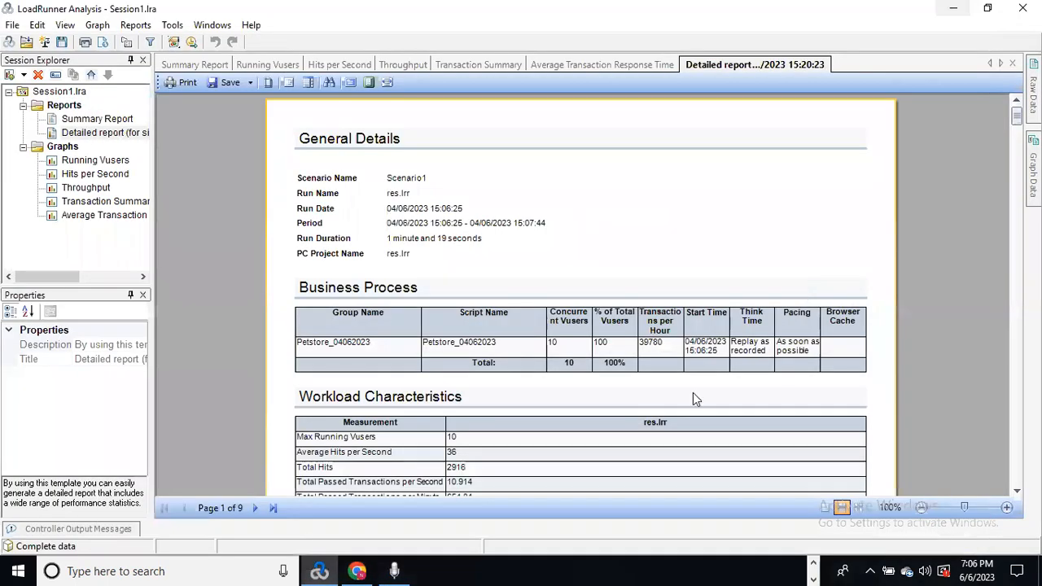
Cancel the Speech Recognition setup and bring the Petstore05062023.jmx JMeter window forward.
left_click(403, 565)
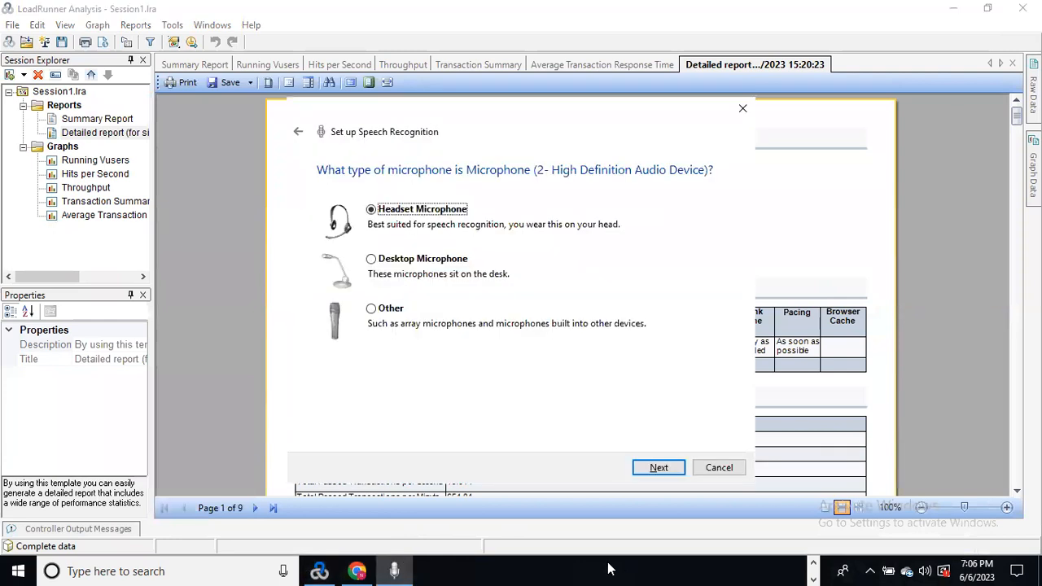
left_click(742, 108)
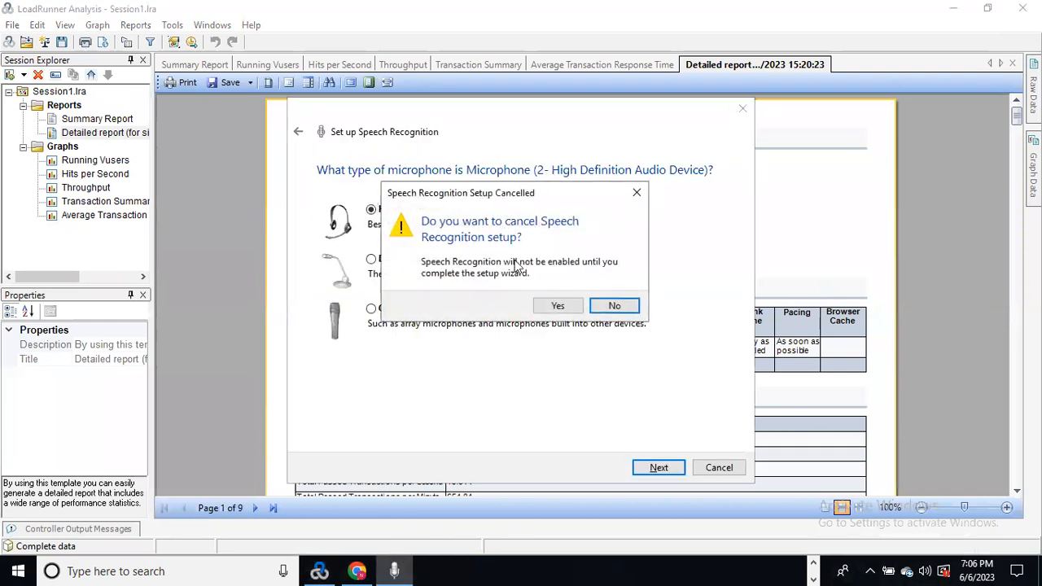
left_click(556, 306)
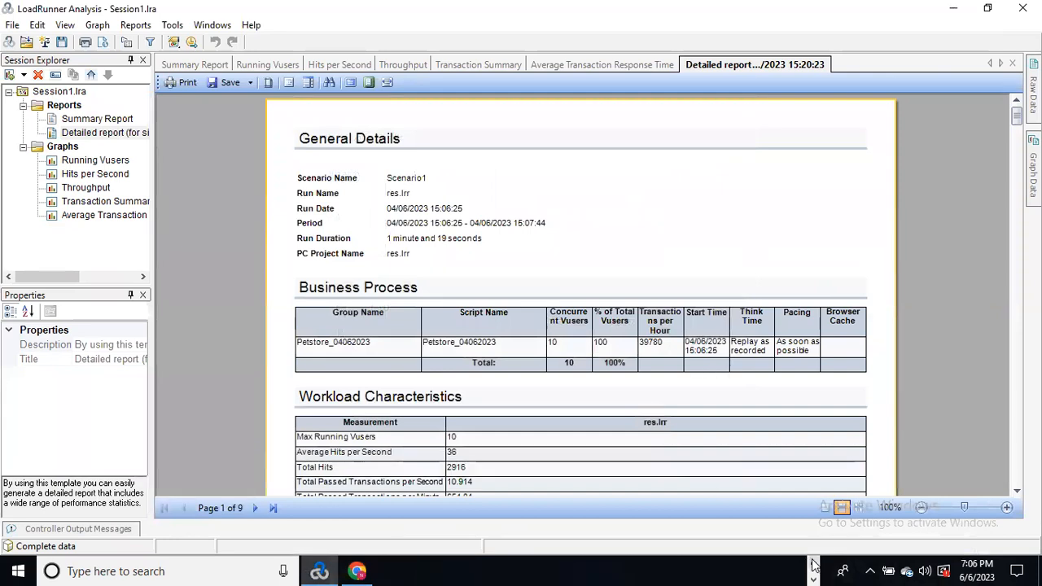
left_click(639, 568)
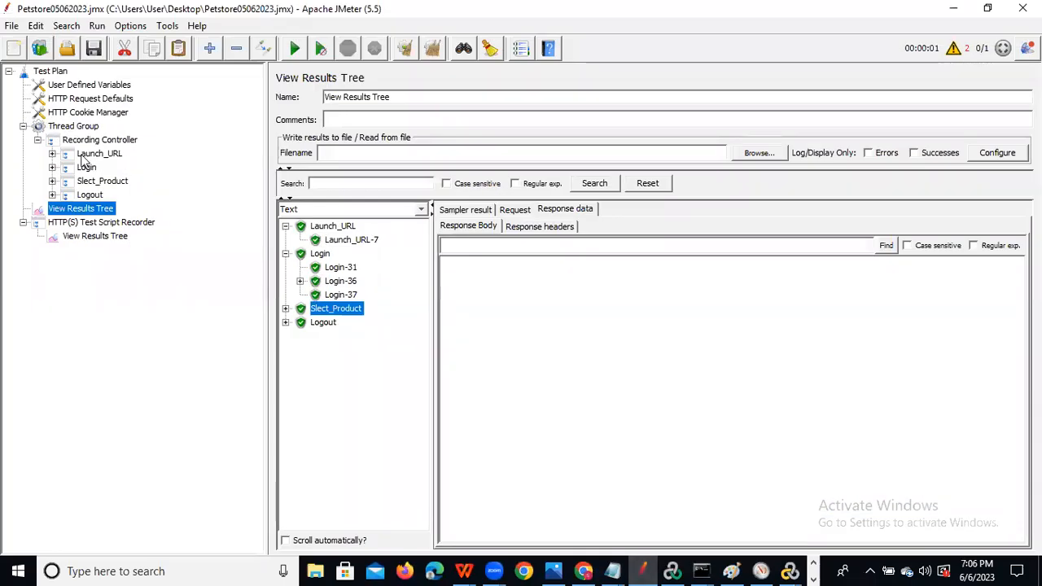
Expand the Launch_URL, Login, Slect_Product and Logout transaction controllers.
left_click(52, 154)
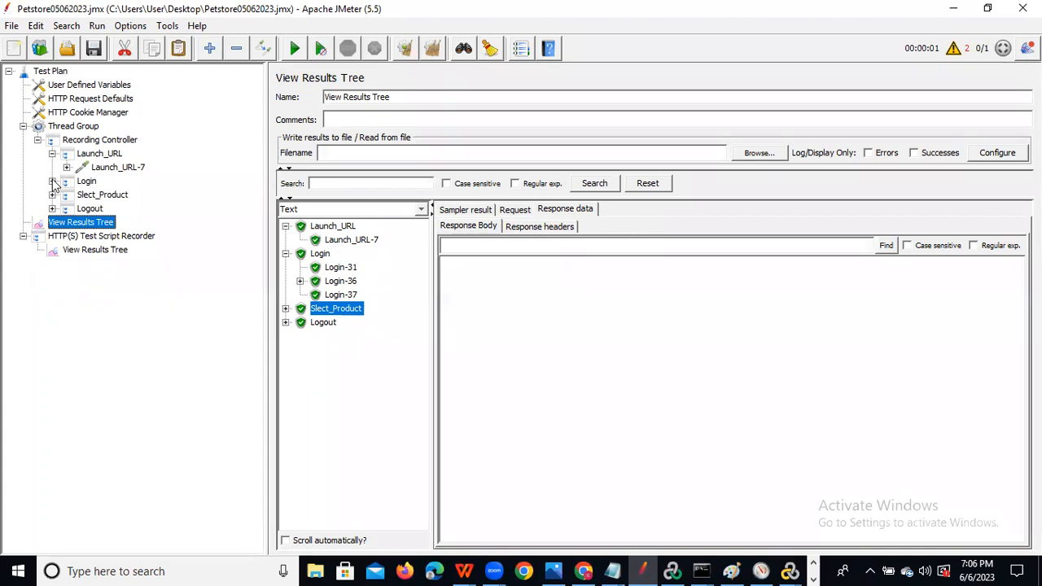
left_click(52, 180)
left_click(52, 236)
left_click(52, 263)
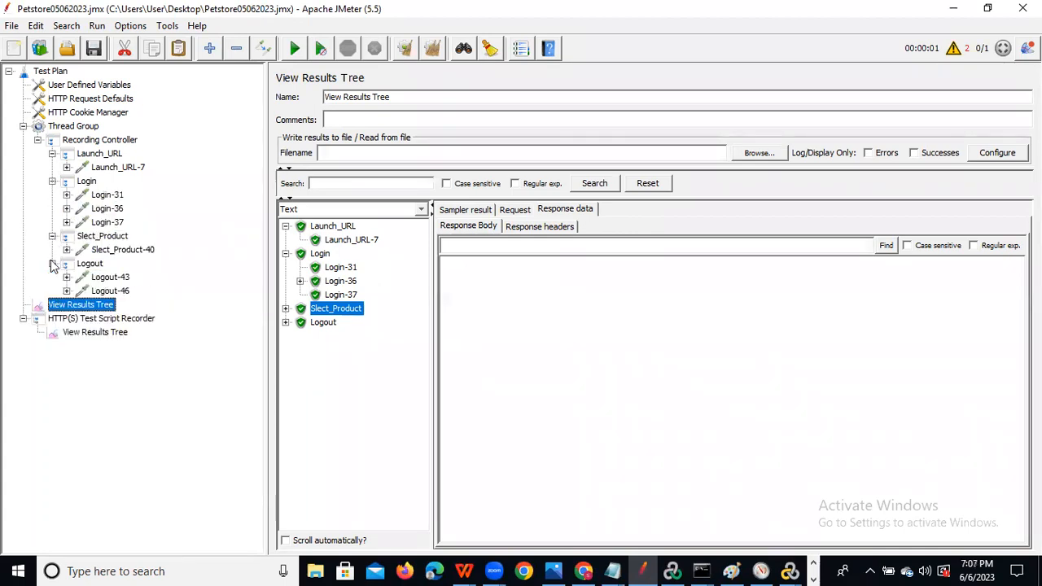
Review the Login, Login-31 and Launch_URL-7 settings, then collapse the Recording Controller and switch to Chrome.
left_click(88, 182)
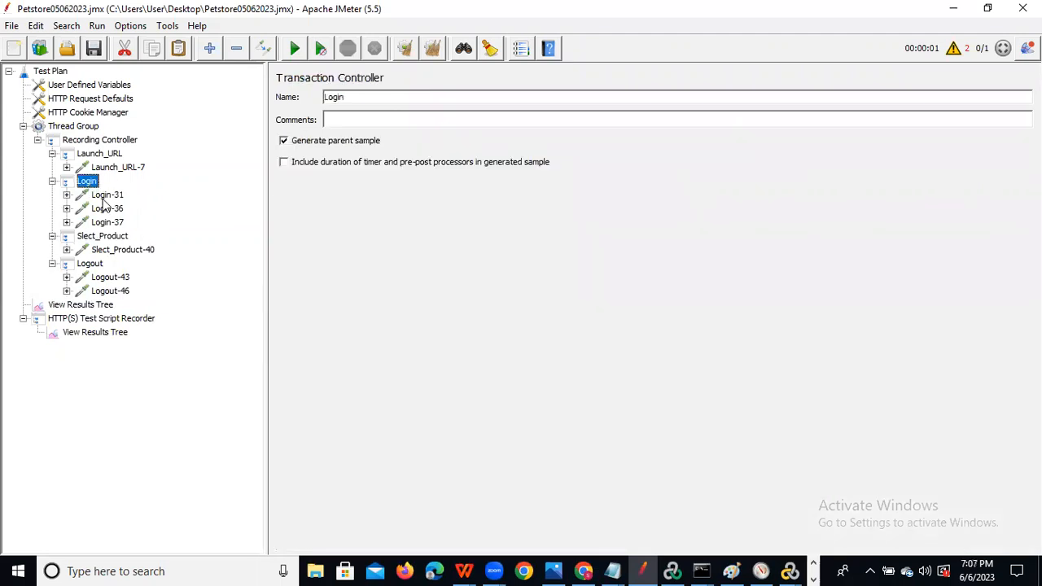
left_click(106, 196)
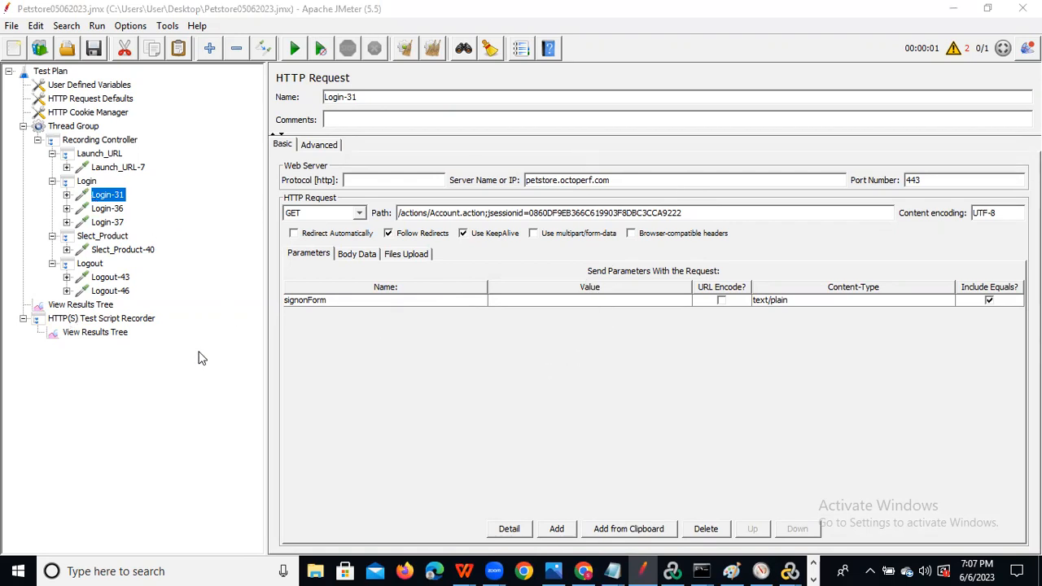
left_click(118, 167)
left_click(67, 167)
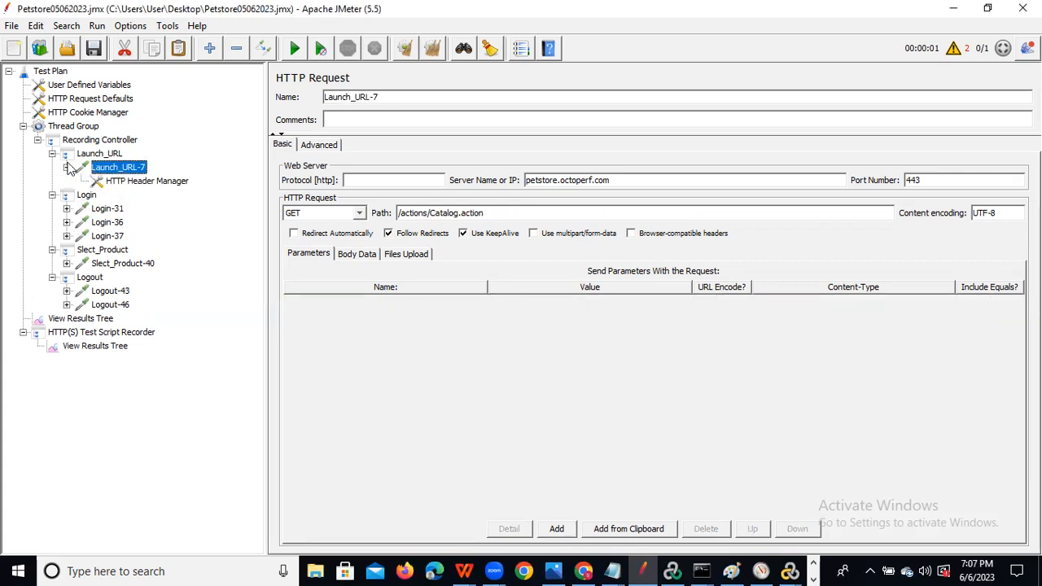
left_click(67, 168)
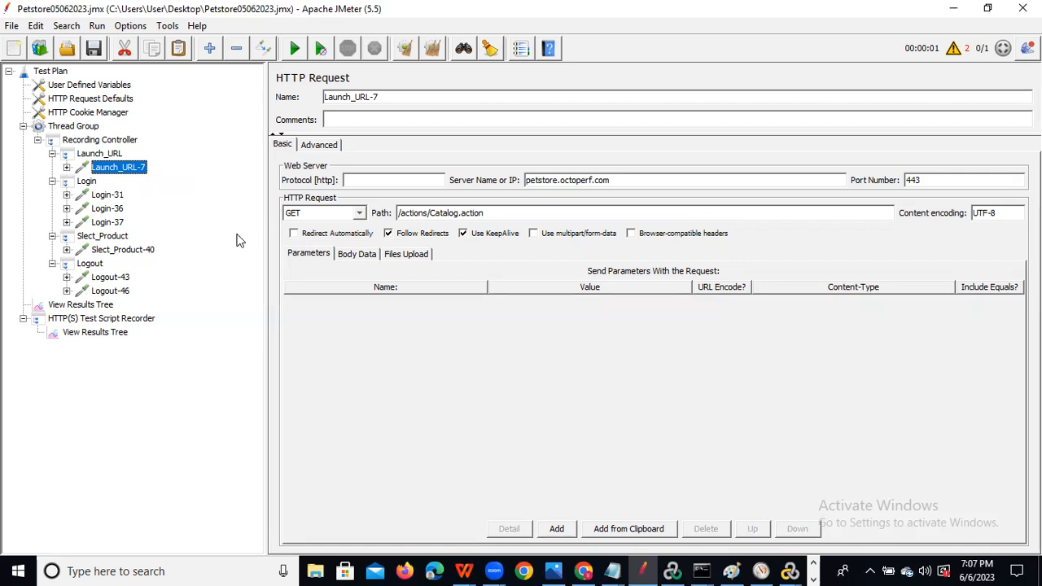
left_click(38, 139)
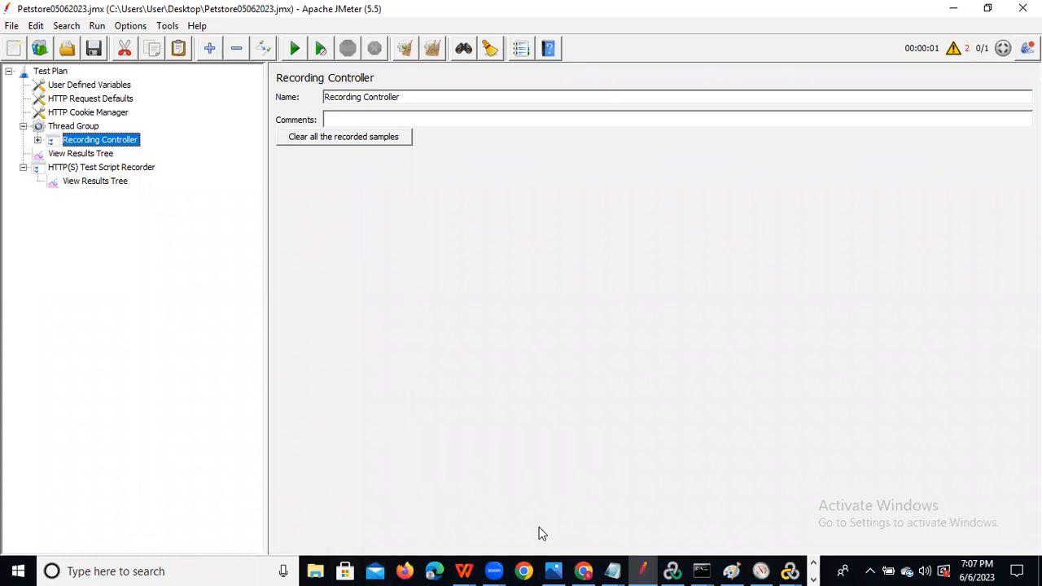
left_click(583, 569)
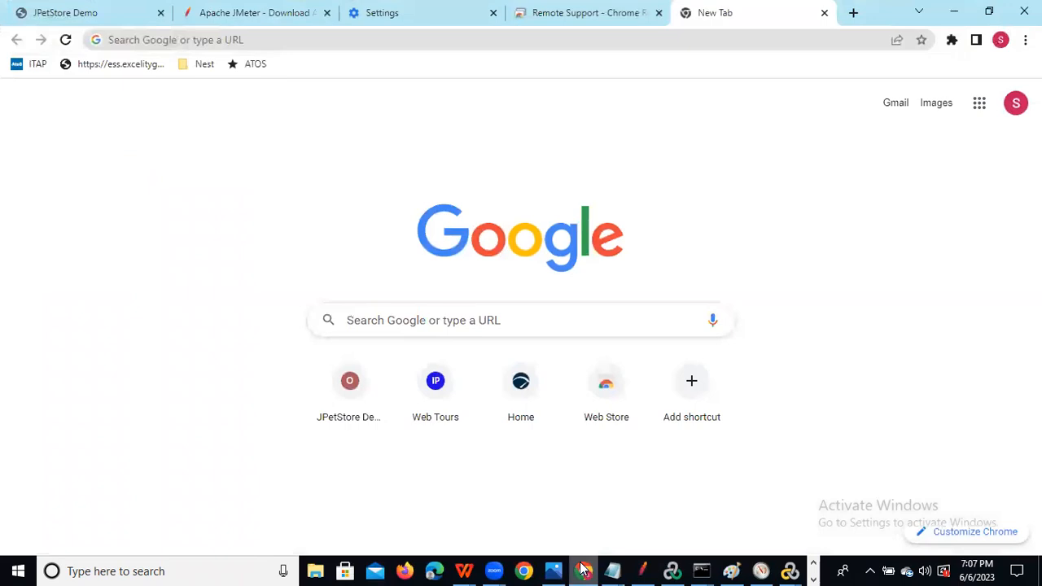
Search Google for 'blazemeter download for windows'.
left_click(381, 318)
type("blaze")
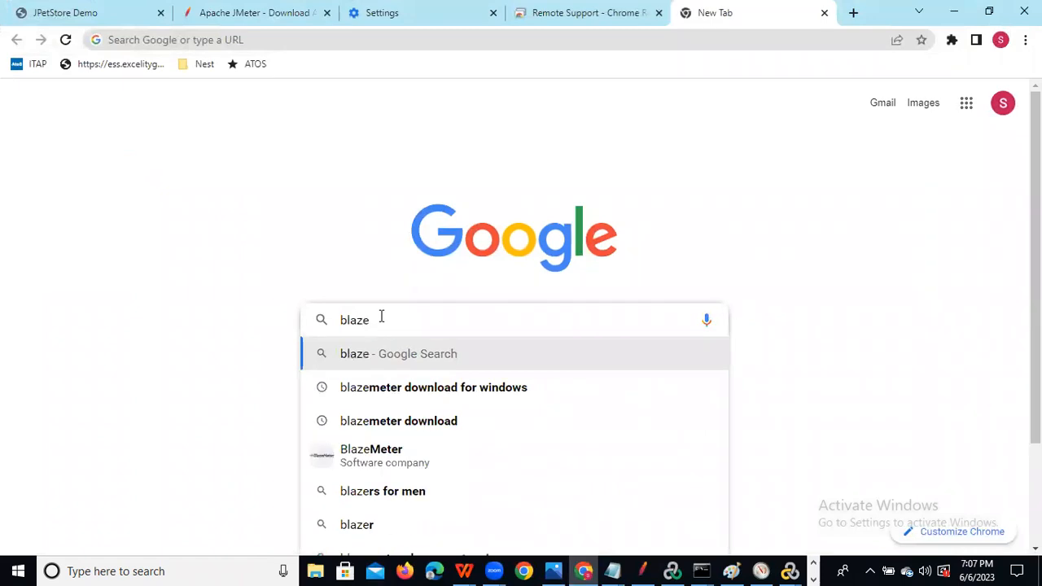
left_click(433, 387)
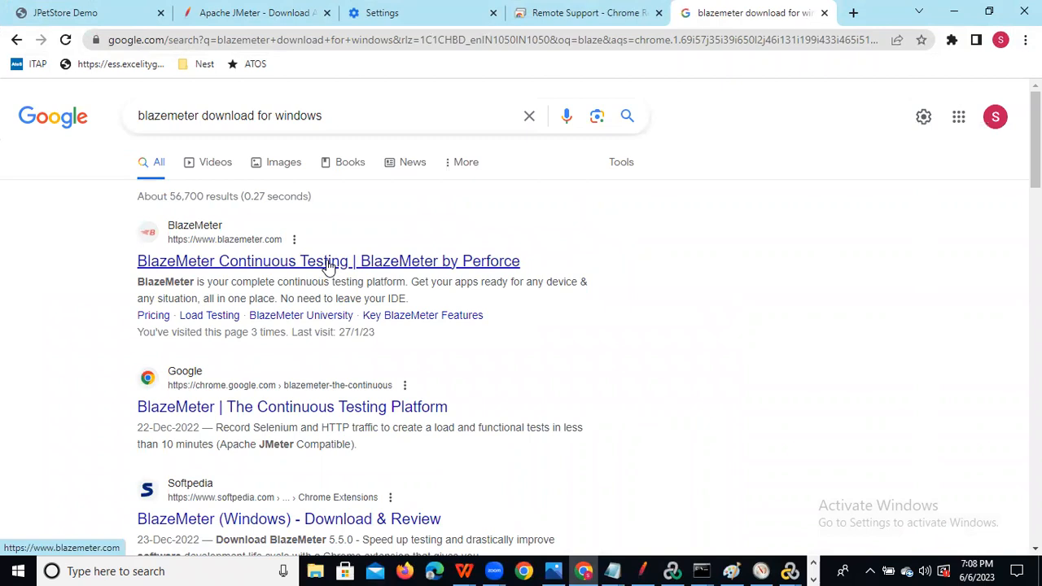
Browse the BlazeMeter homepage, then return to the search results.
left_click(273, 272)
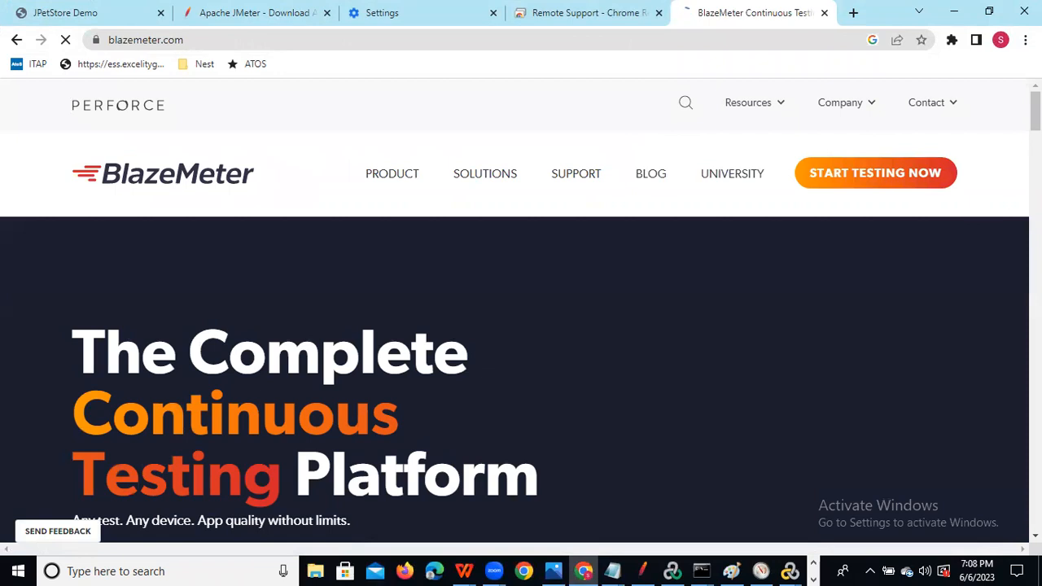
scroll(521, 325, "down", 5)
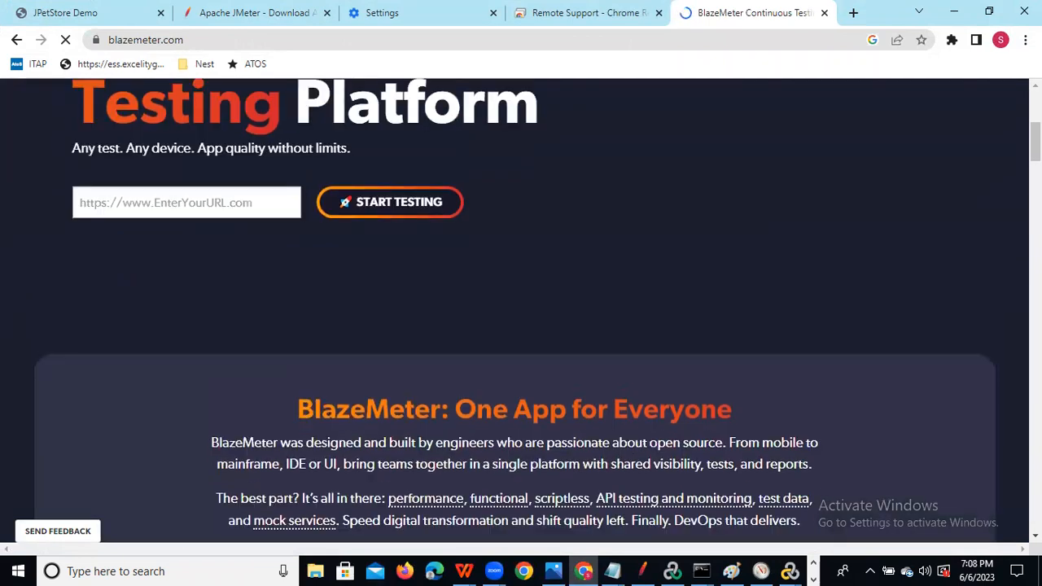
scroll(712, 275, "up", 1)
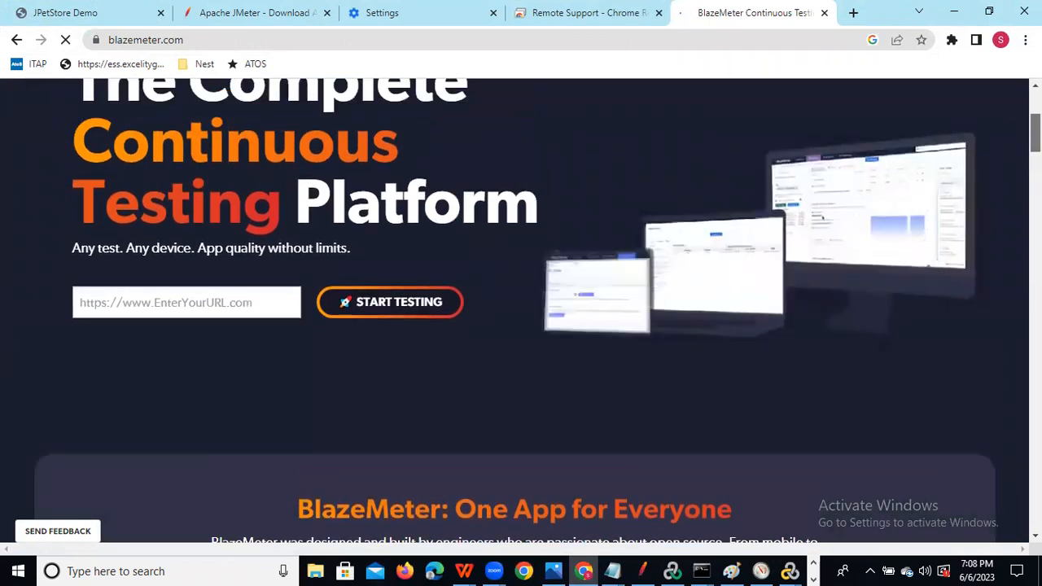
scroll(521, 310, "up", 3)
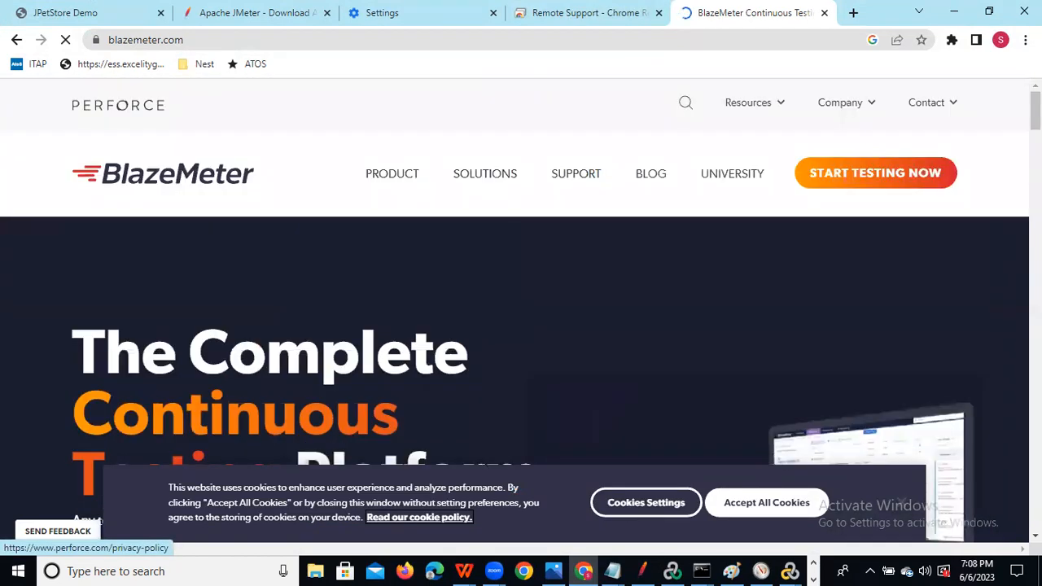
scroll(1003, 183, "down", 10)
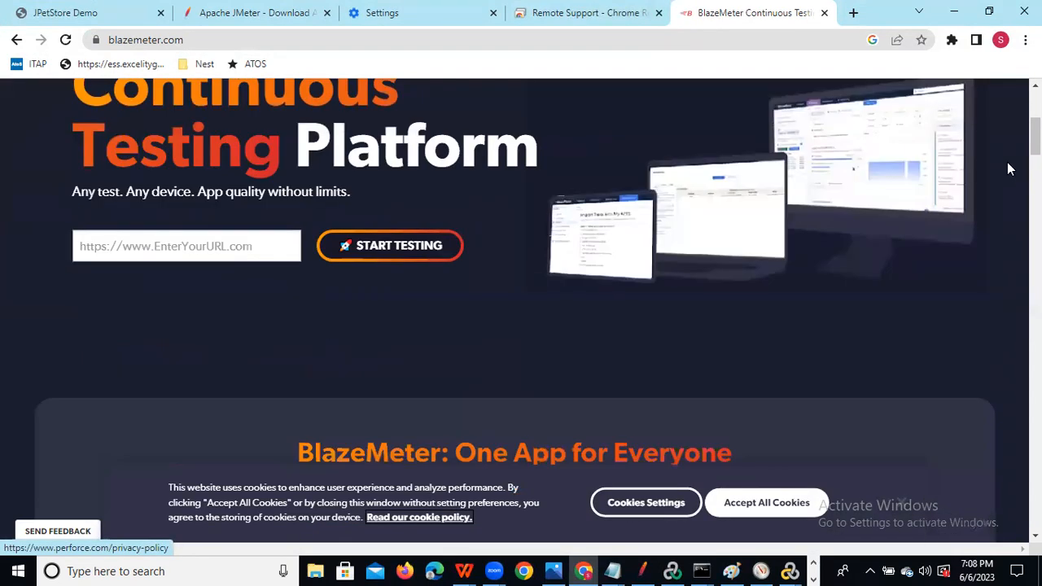
scroll(1007, 241, "down", 5)
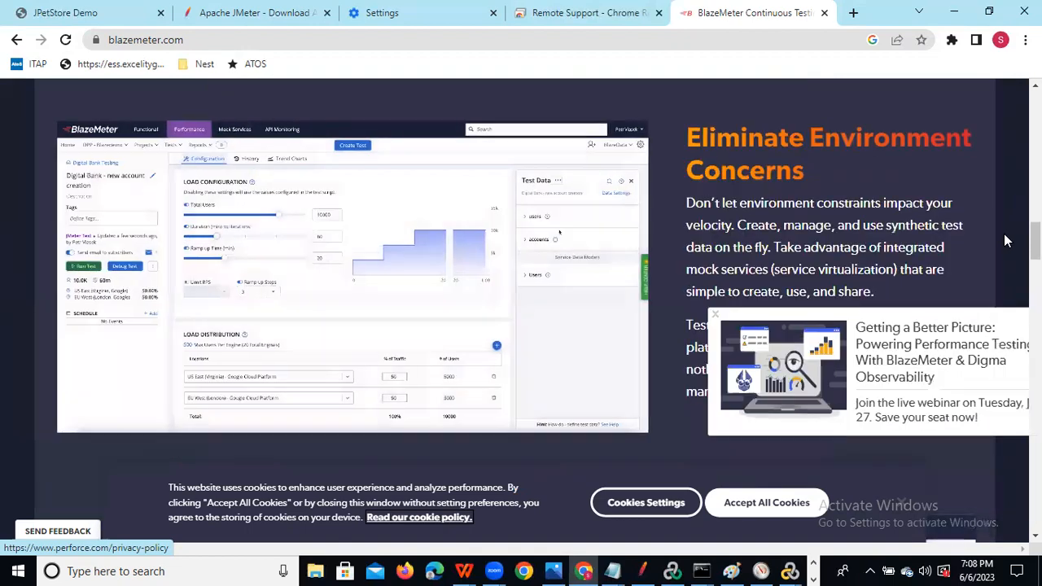
scroll(985, 317, "down", 10)
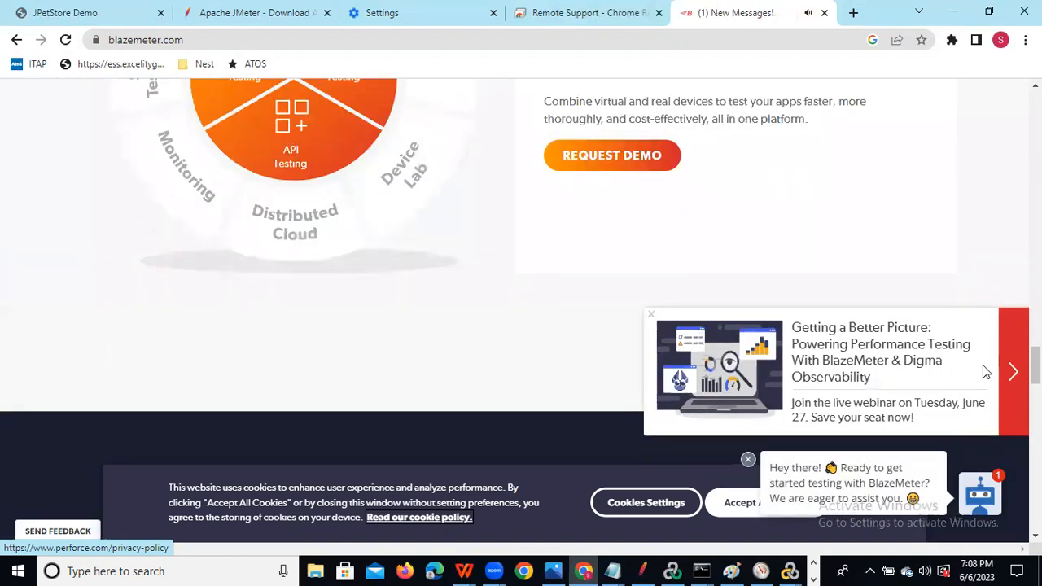
scroll(984, 368, "down", 10)
key("Home")
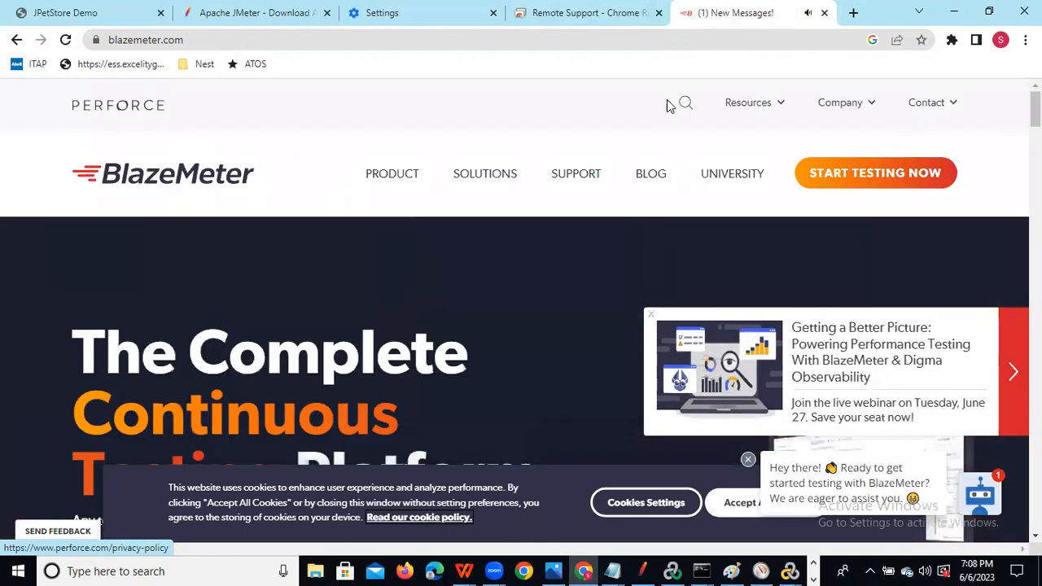
left_click(16, 39)
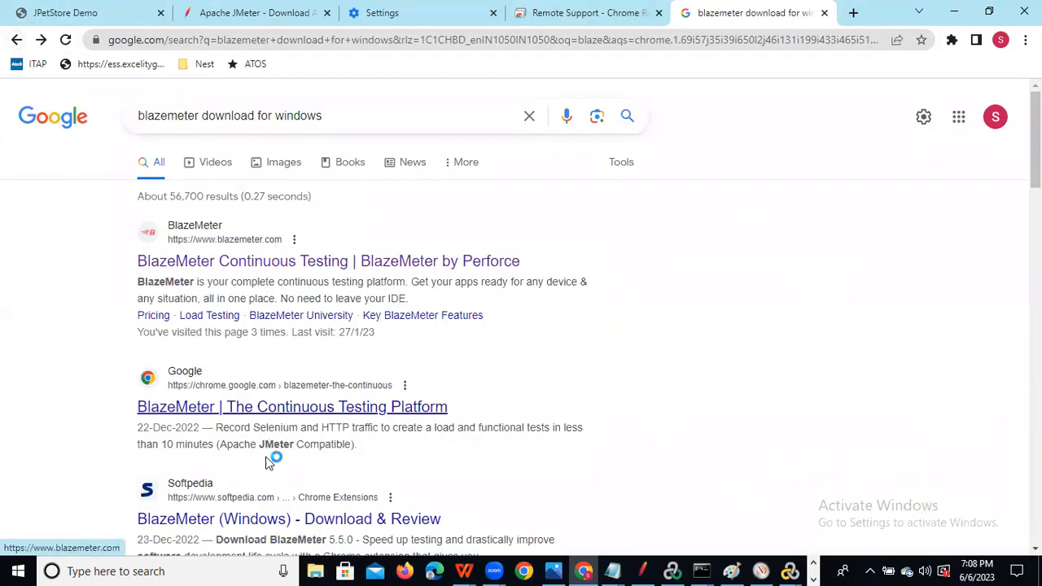
left_click(242, 522)
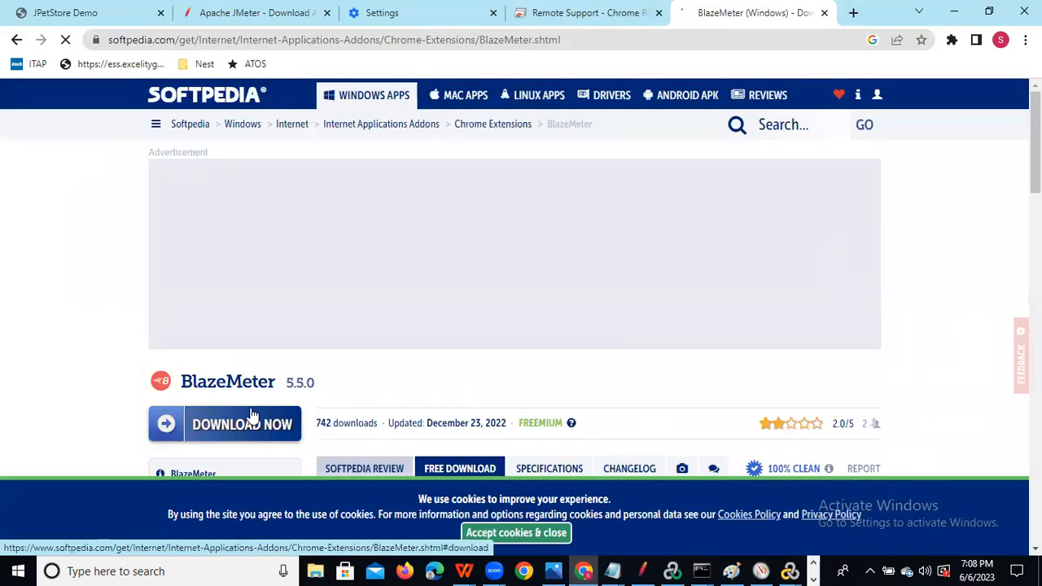
left_click(246, 428)
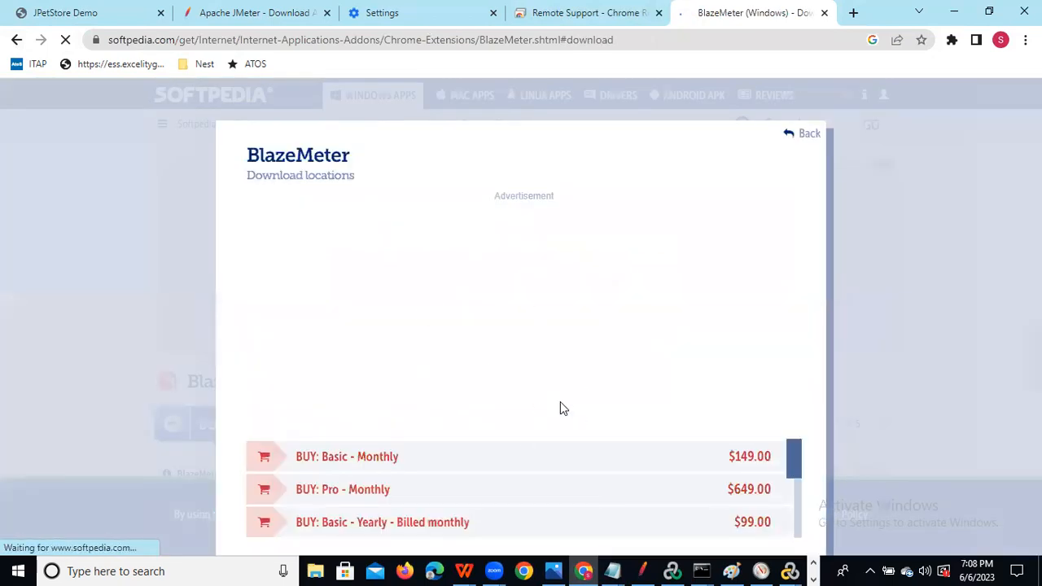
scroll(886, 339, "down", 1)
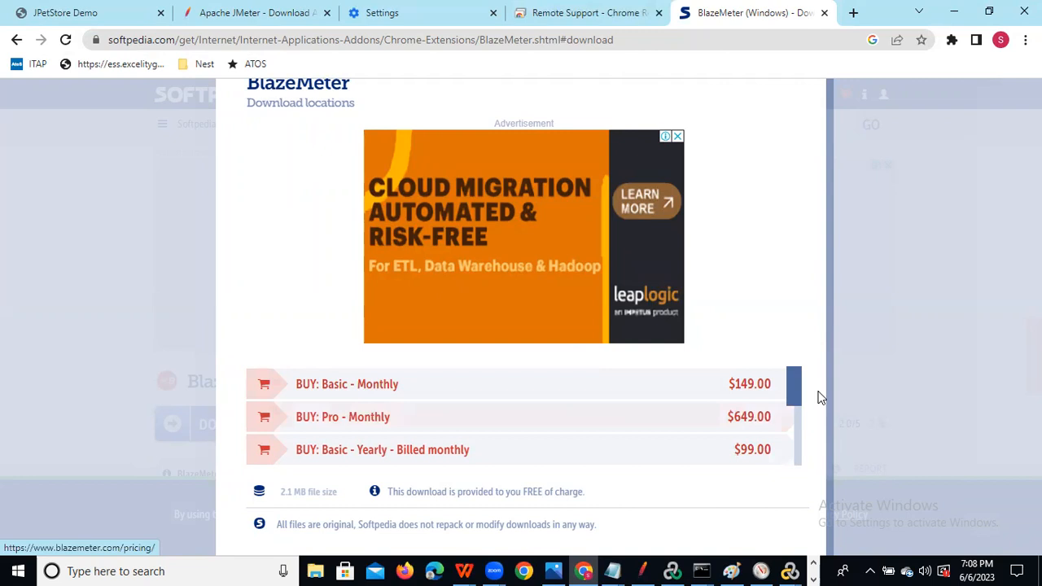
left_click_drag(791, 399, 794, 456)
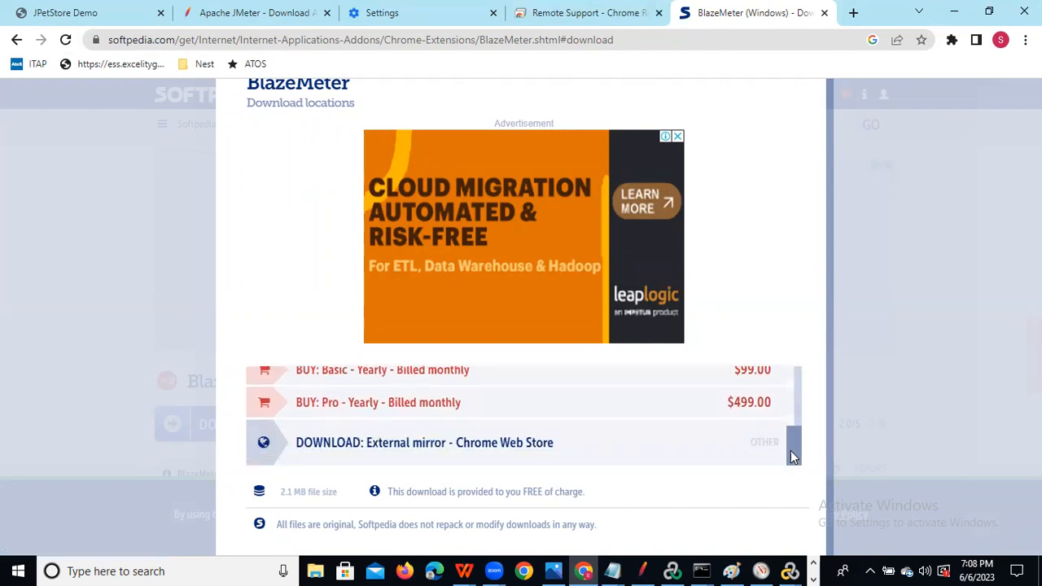
left_click_drag(790, 450, 733, 513)
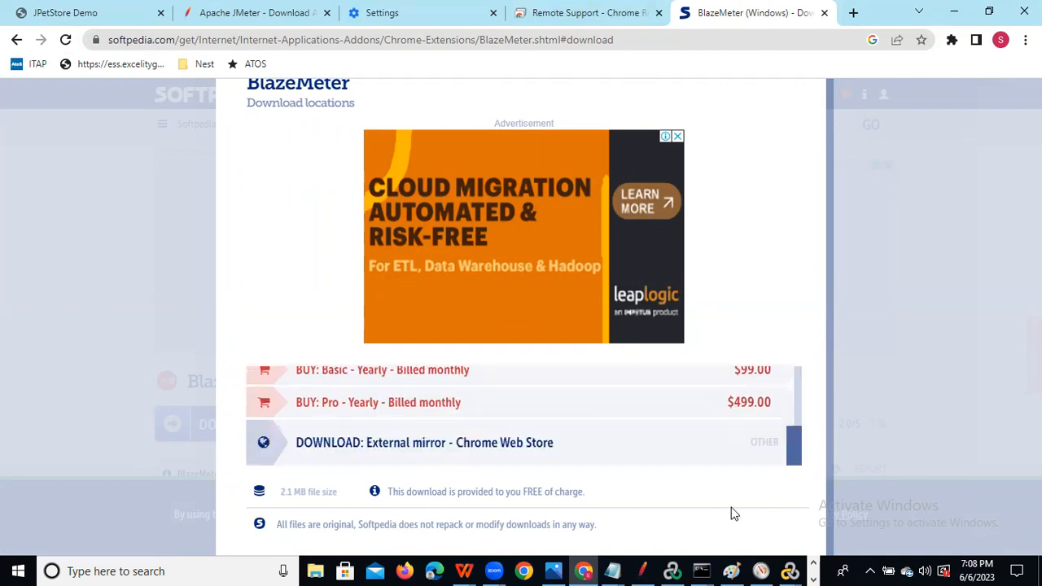
left_click(15, 41)
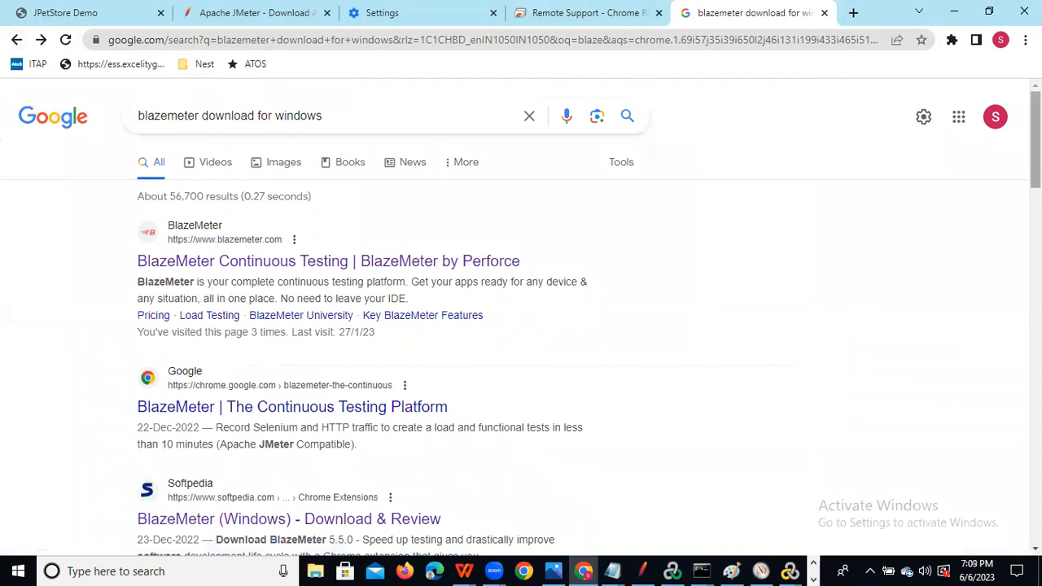
scroll(575, 335, "down", 1)
Add the BlazeMeter extension to Chrome from the Chrome Web Store.
left_click(250, 332)
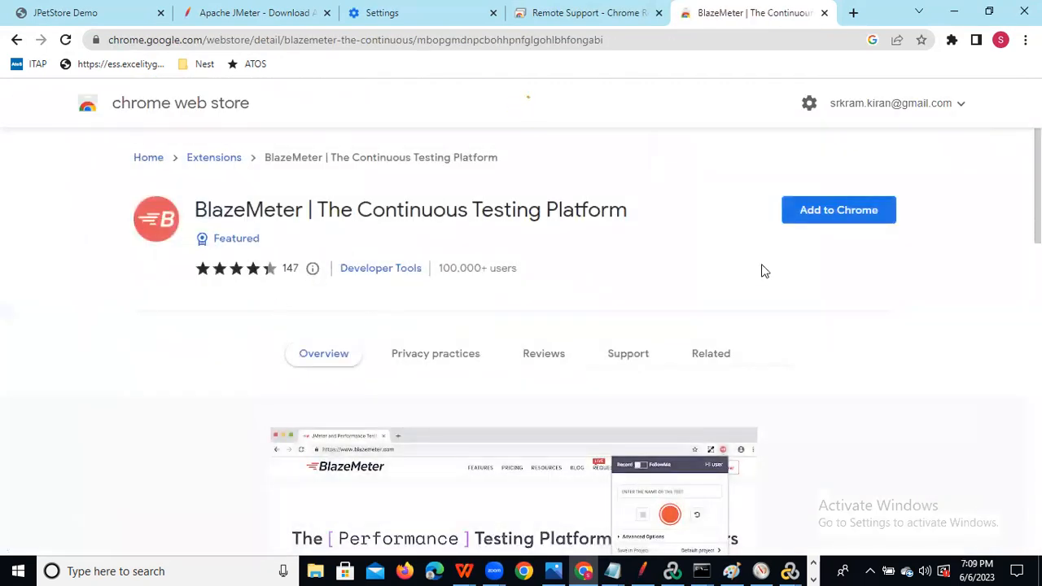
left_click(863, 221)
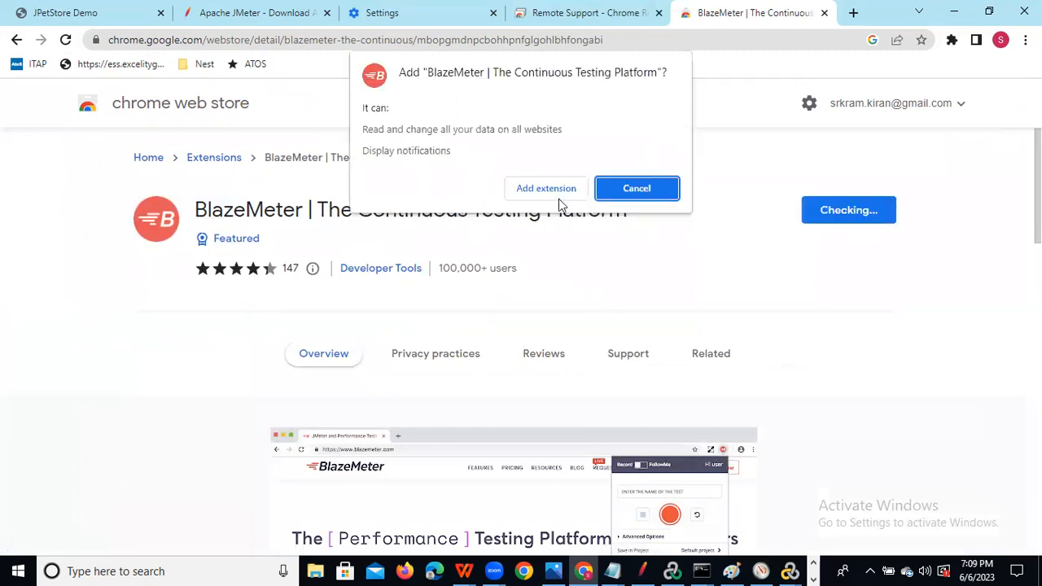
left_click(554, 195)
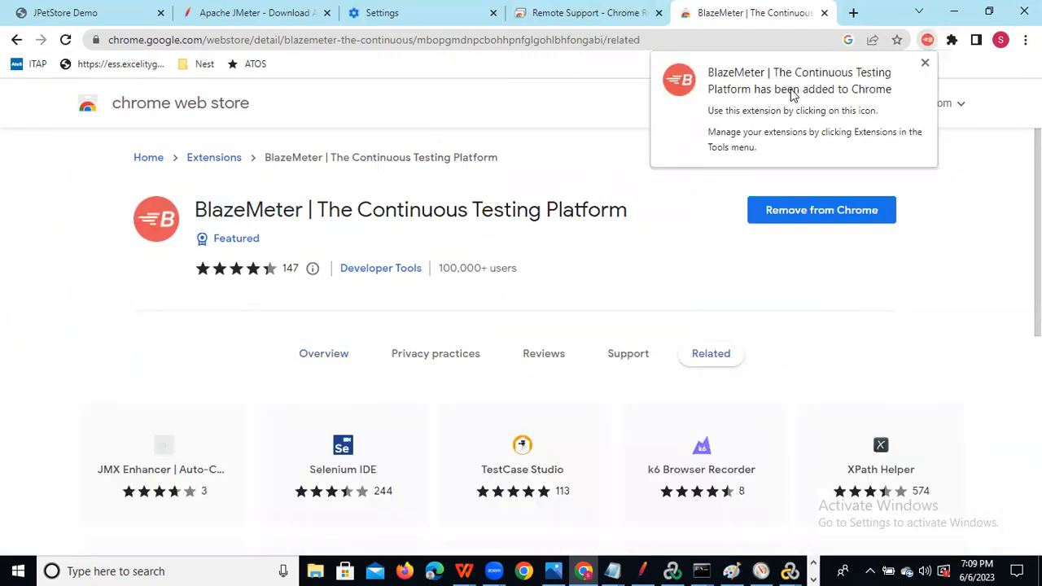
Open the BlazeMeter recorder panel from the Extensions menu.
left_click(923, 65)
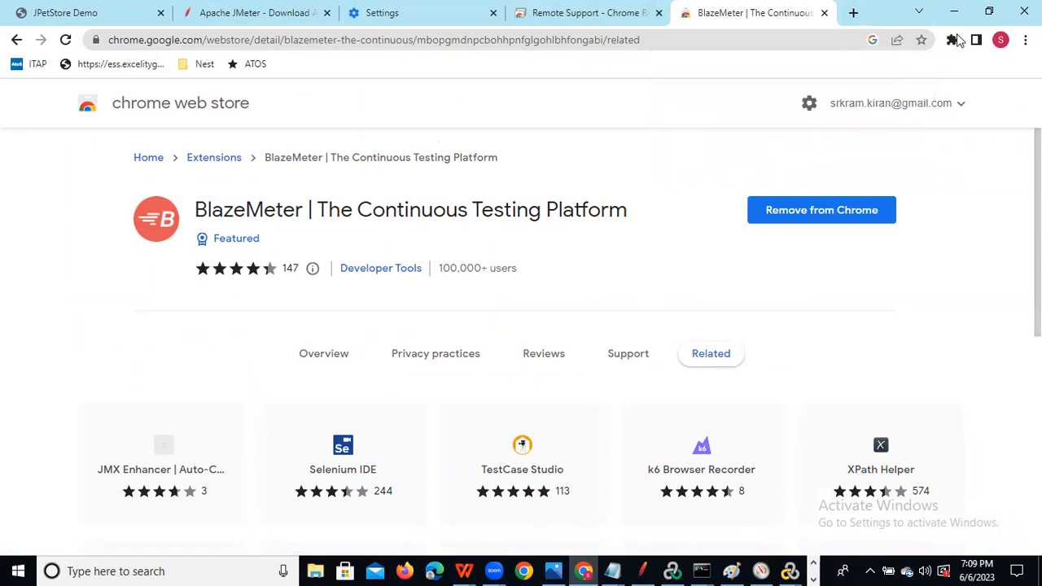
left_click(953, 41)
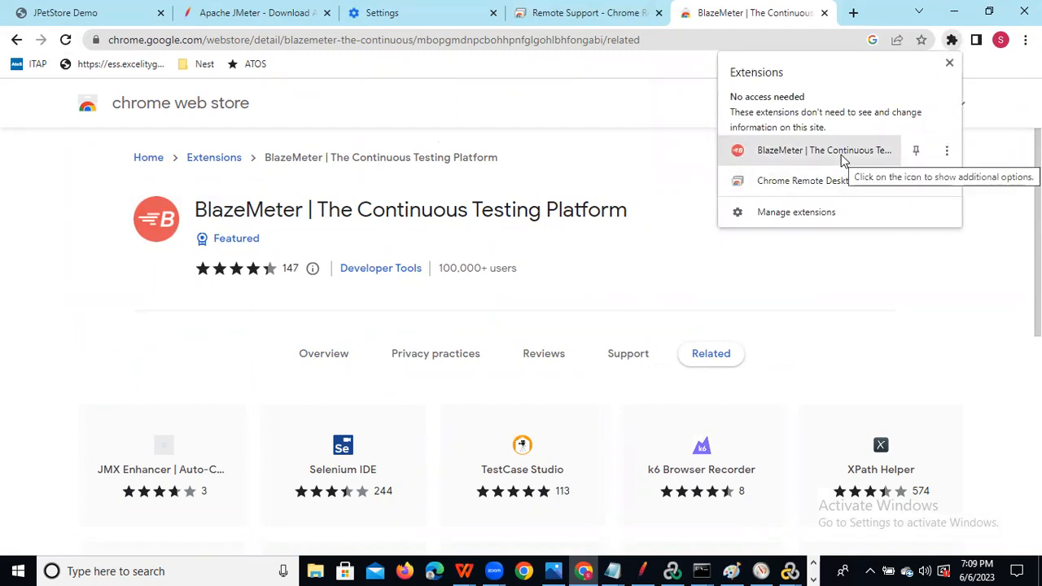
left_click(868, 156)
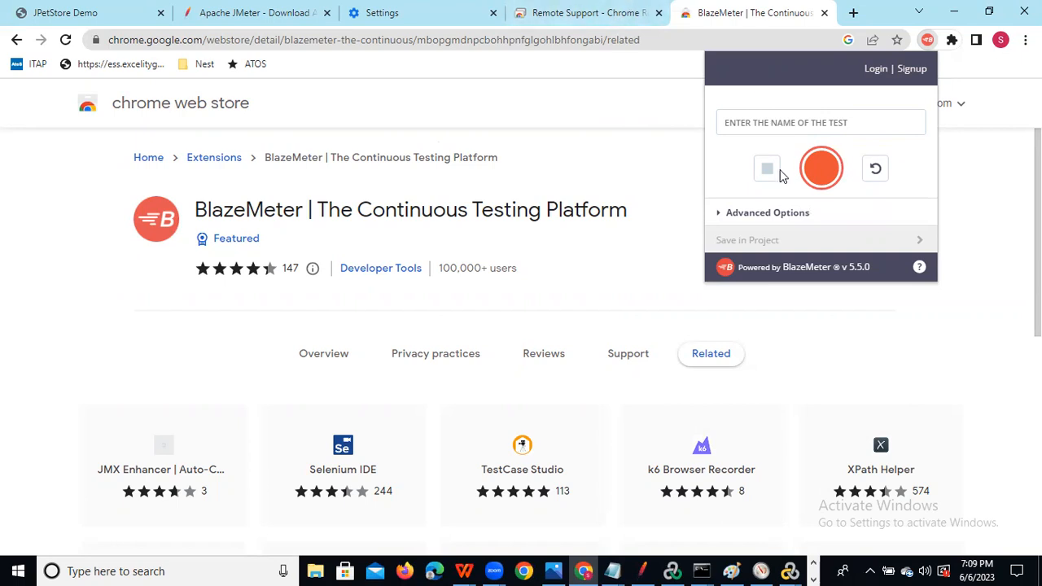
Name the BlazeMeter test PETSTORE and look through its Advanced Options.
left_click(815, 124)
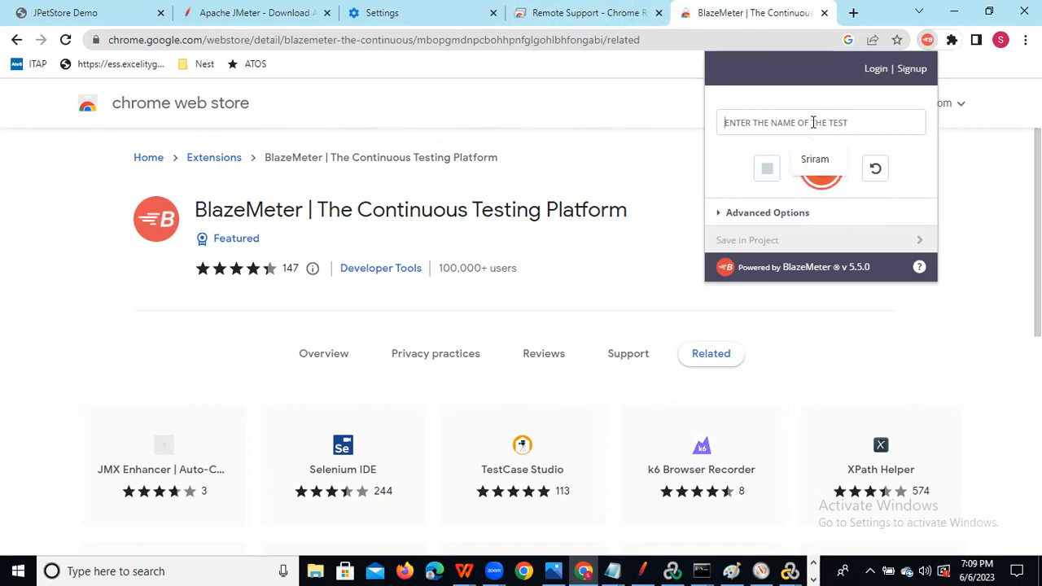
type("PETSTORE")
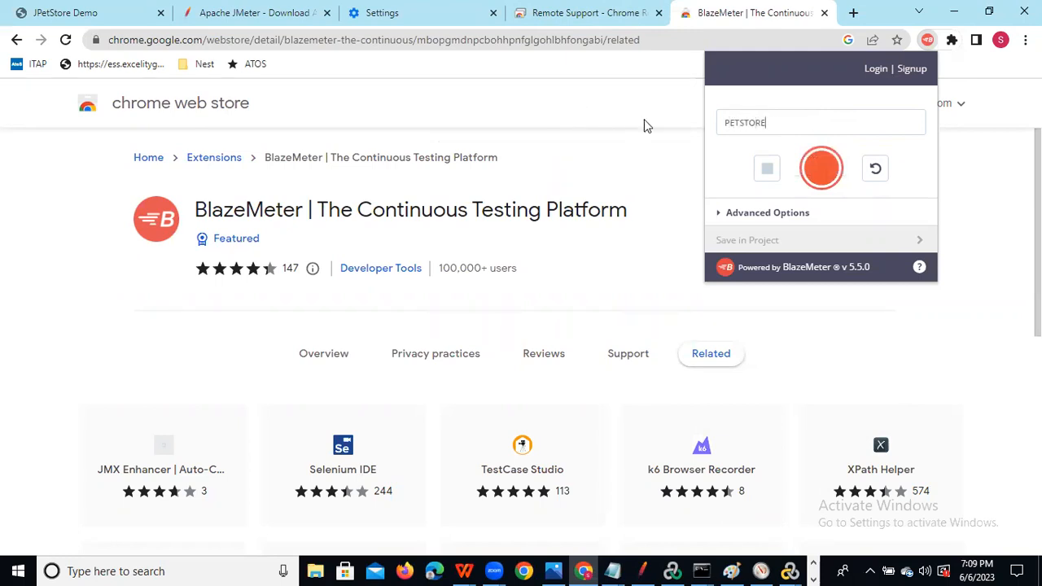
left_click(717, 214)
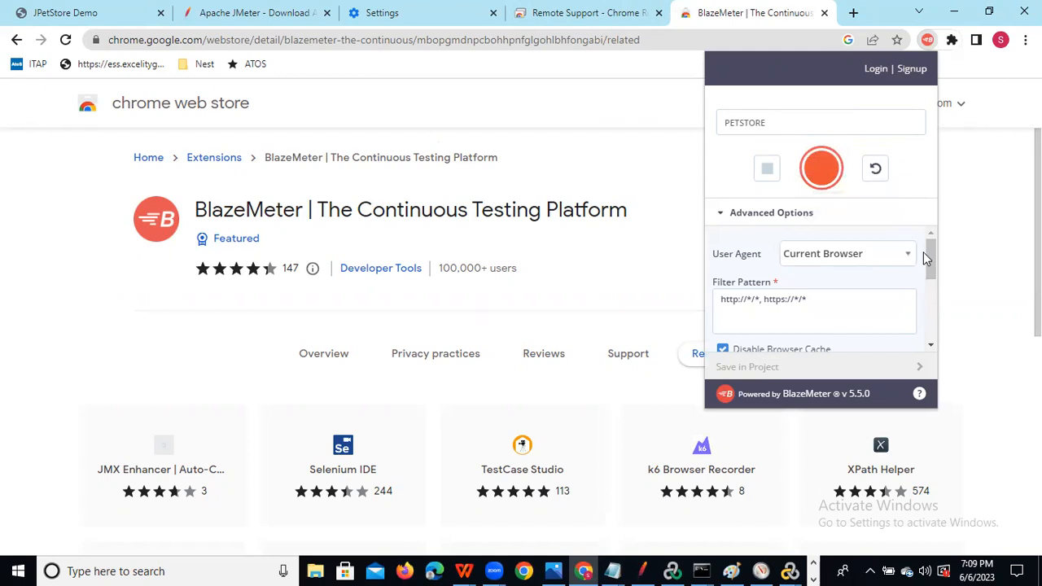
left_click_drag(930, 253, 933, 204)
Start recording PETSTORE and paste the JPetStore catalog URL from the notes into the address bar.
mouse_move(615, 570)
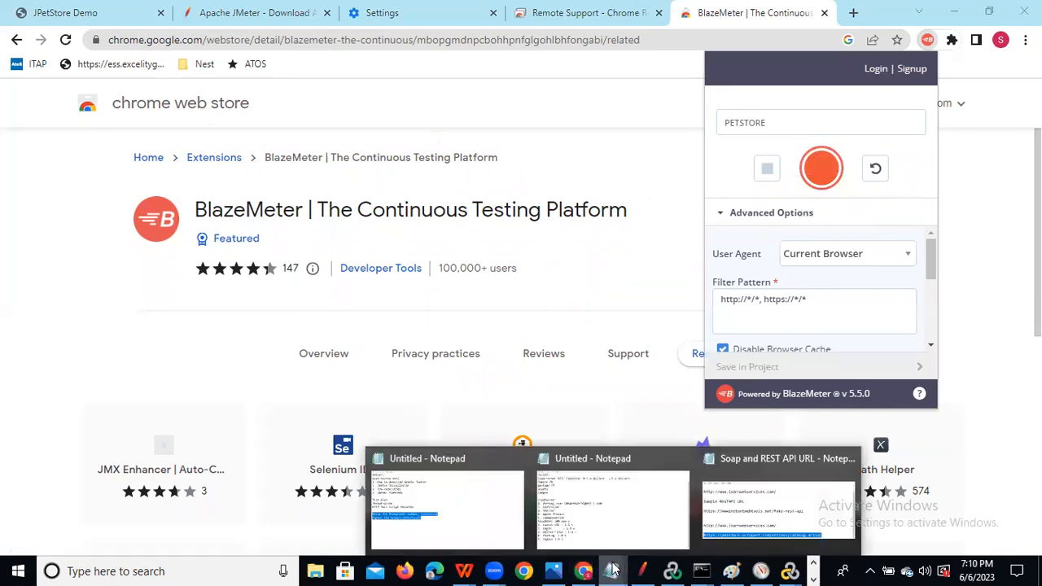
left_click(802, 517)
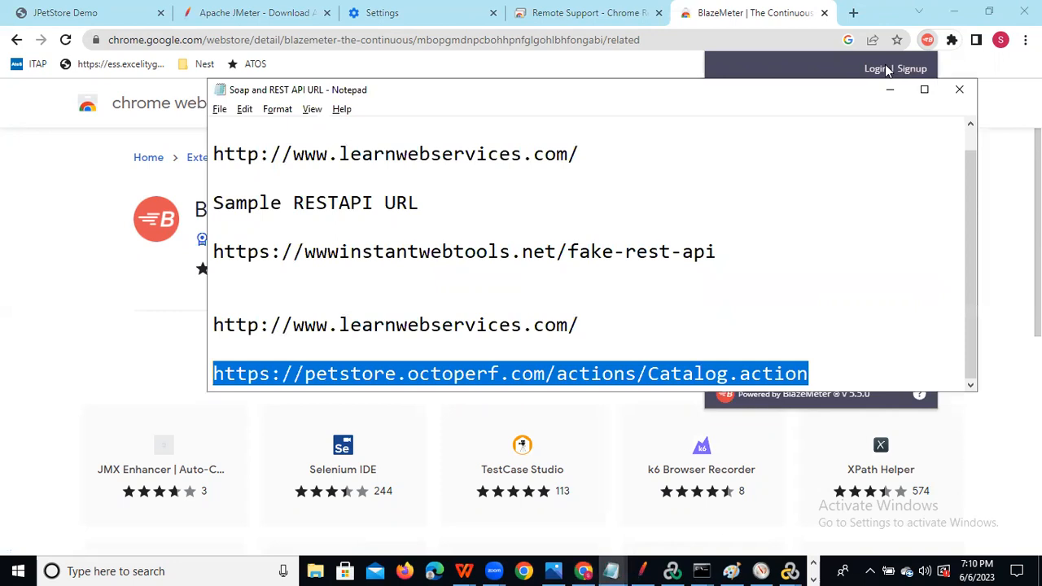
left_click(891, 91)
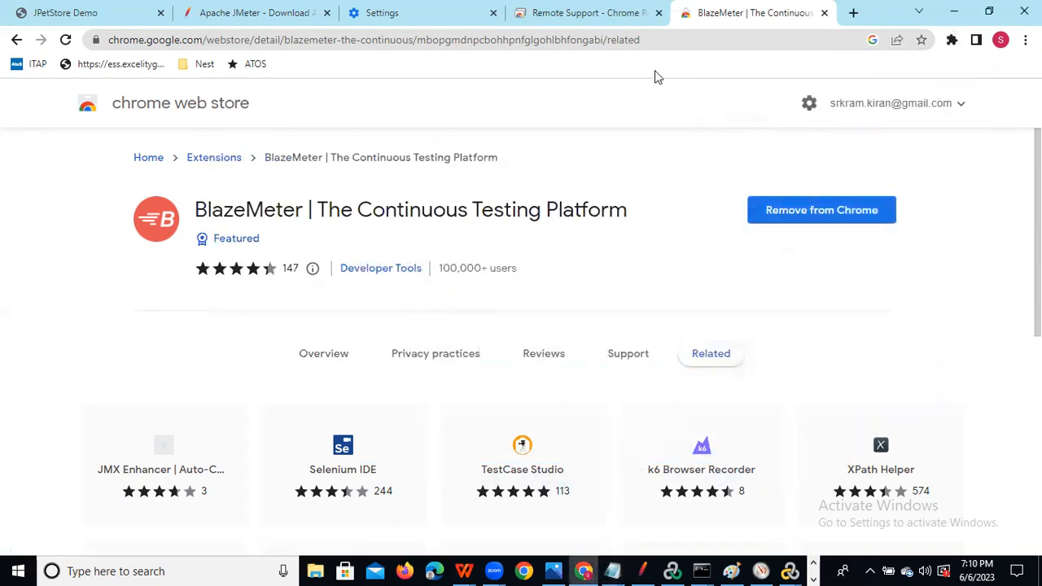
left_click(654, 36)
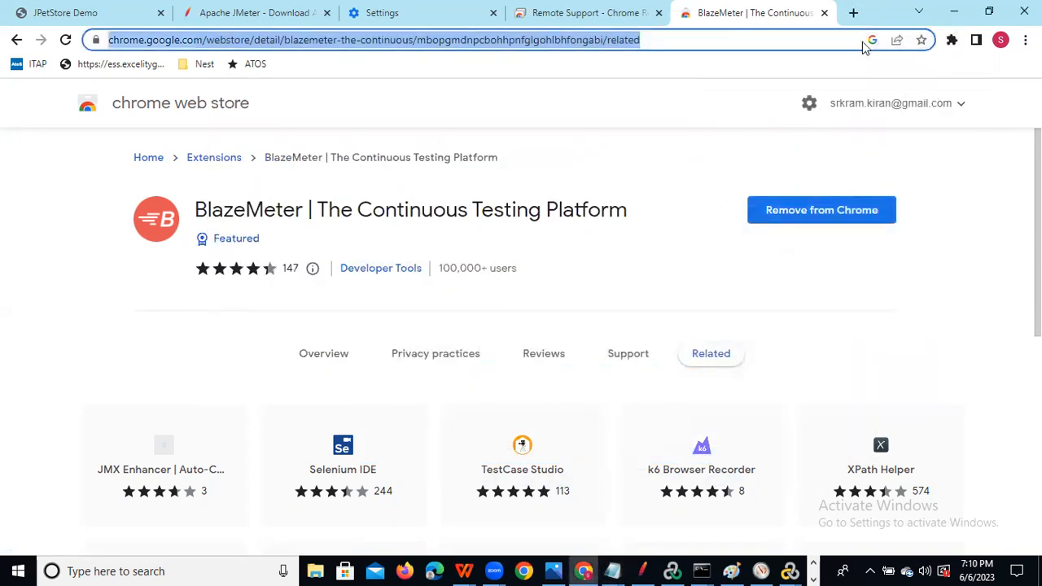
left_click(954, 41)
left_click(818, 150)
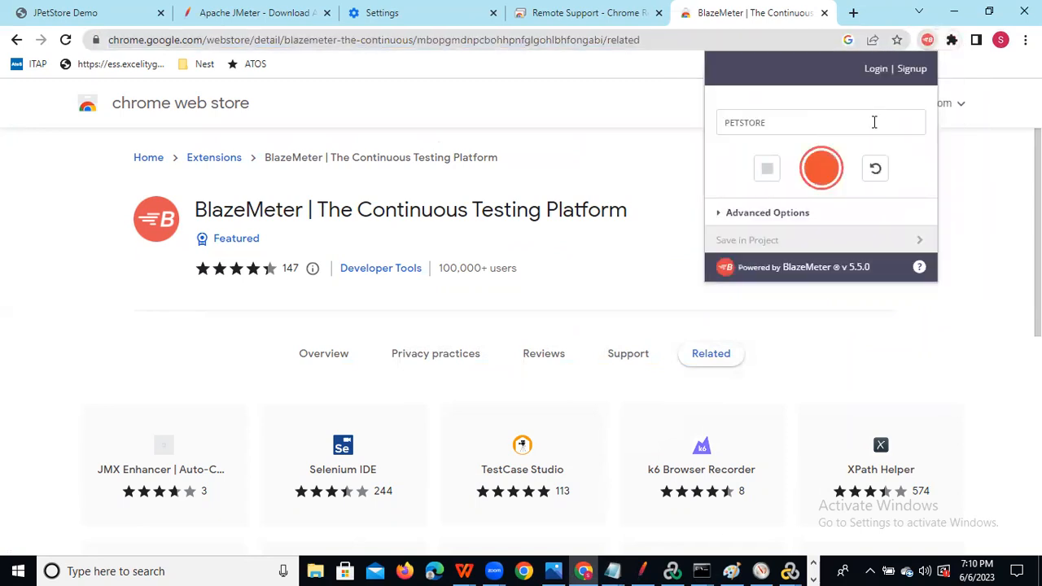
left_click(829, 171)
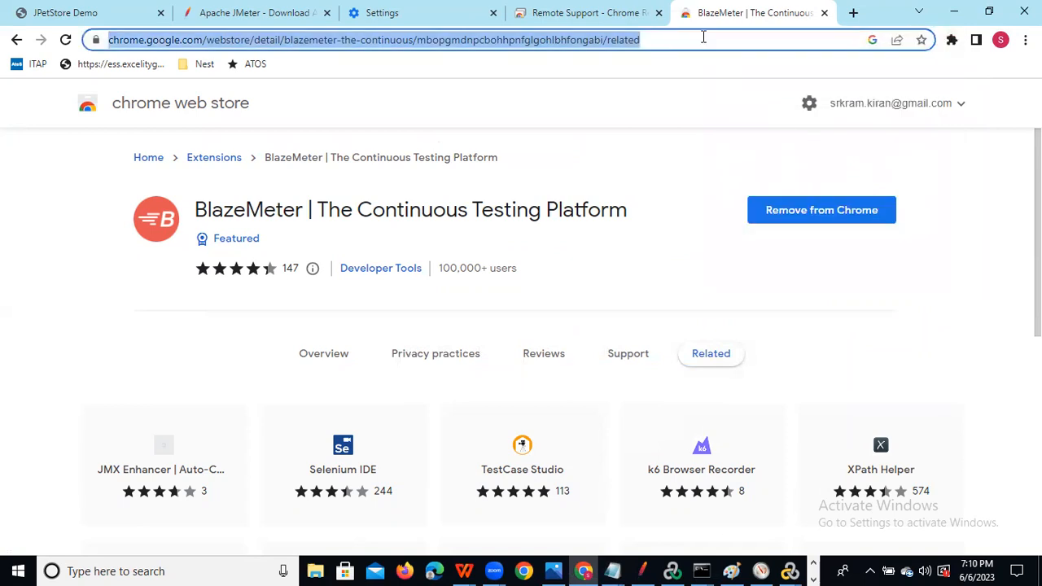
type("https://petstore.octoperf.com/actions/Catalog.action")
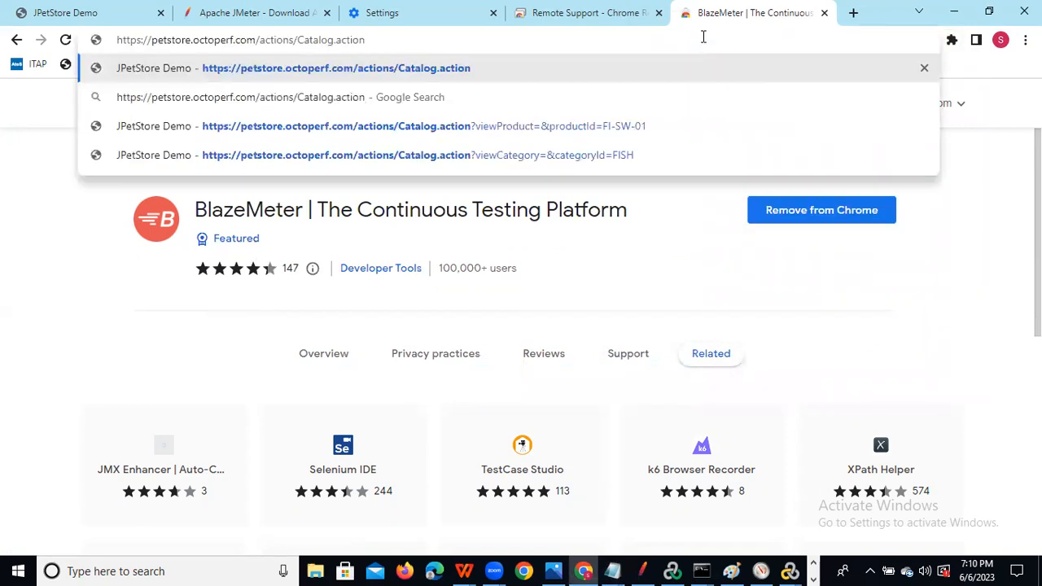
Reopen the recorder to check it is recording, then select the catalog address.
left_click(952, 39)
left_click(819, 163)
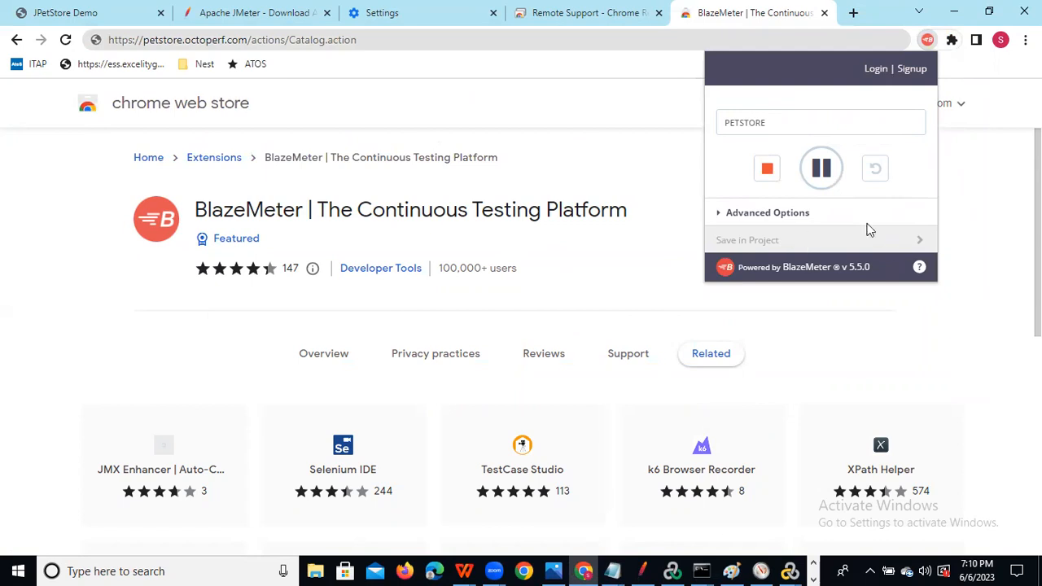
left_click(720, 217)
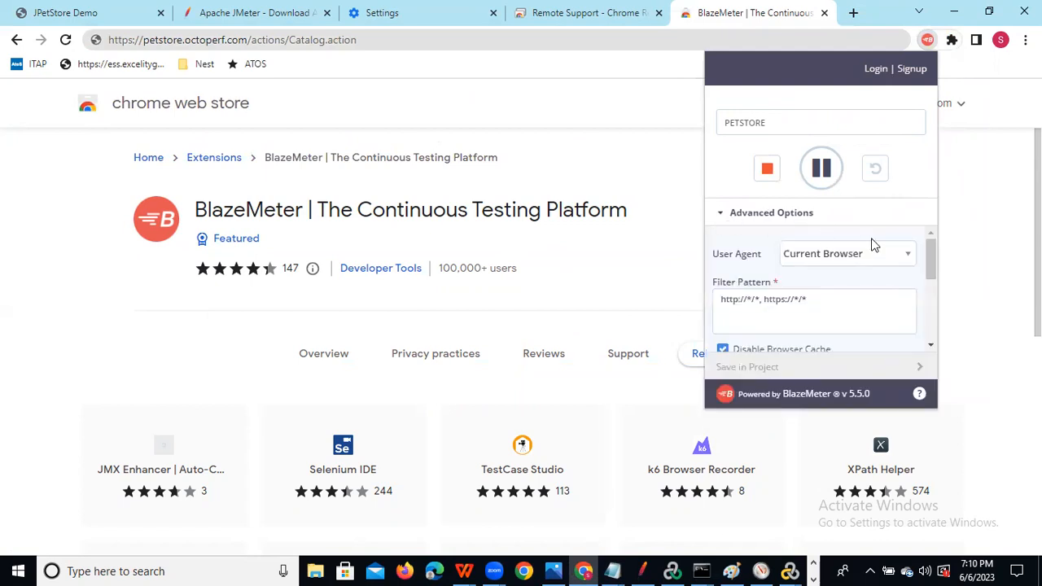
left_click_drag(932, 253, 934, 213)
left_click_drag(781, 123, 676, 138)
left_click(367, 39)
left_click(367, 40)
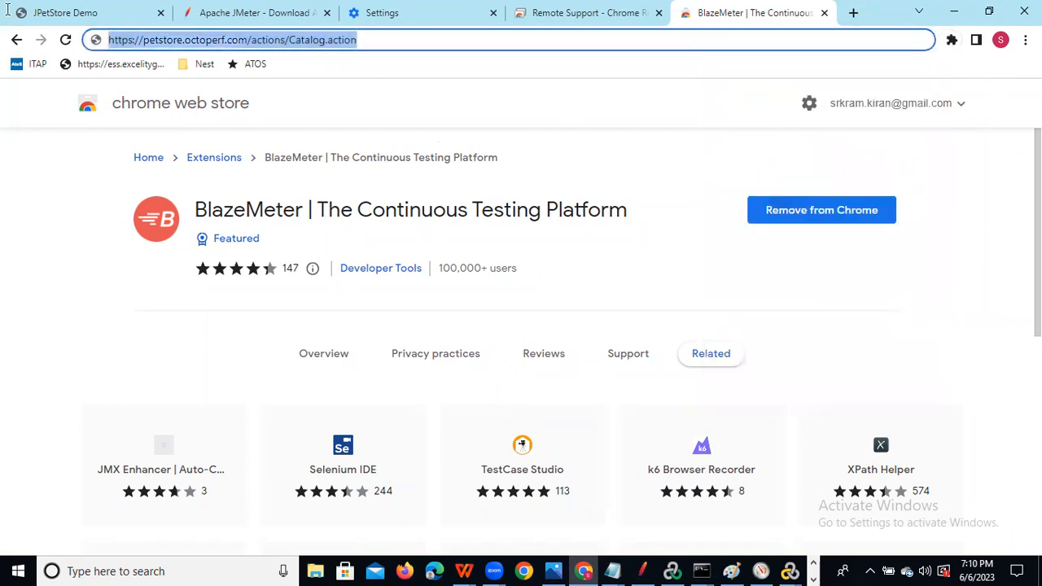
Load the JPetStore catalog and add a Login step label in BlazeMeter.
key("Return")
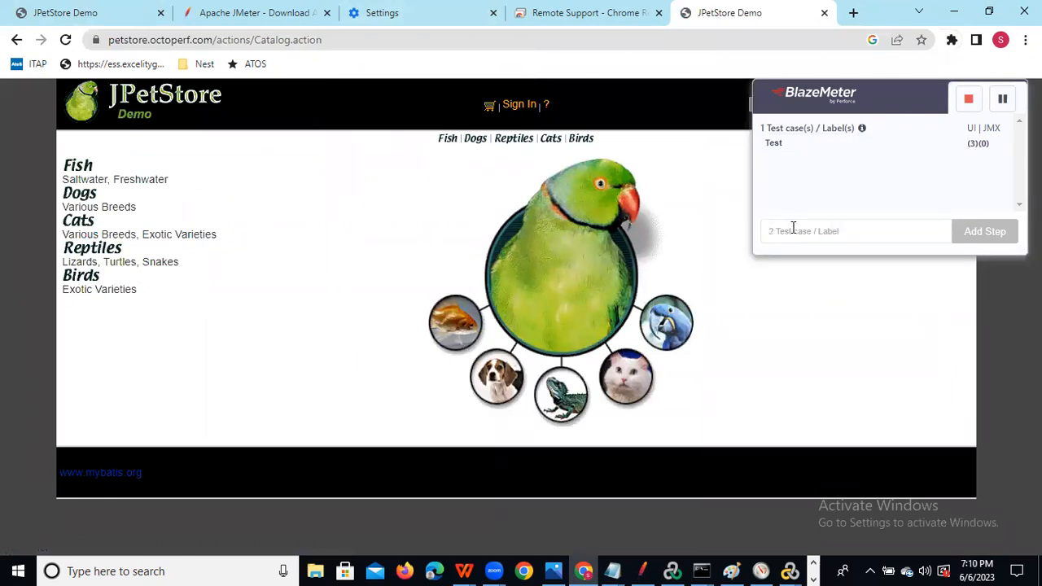
type("Login")
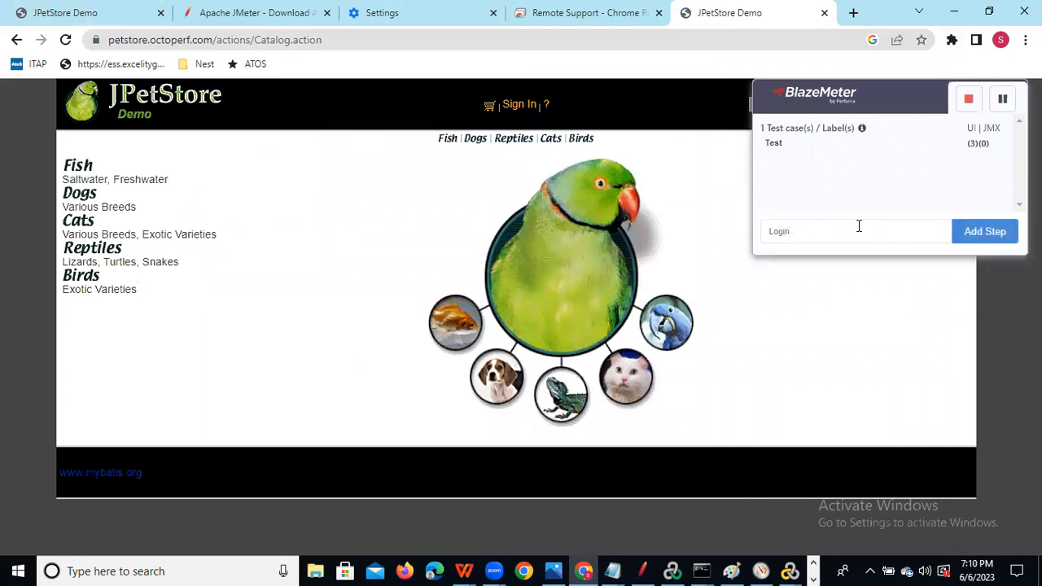
left_click(994, 234)
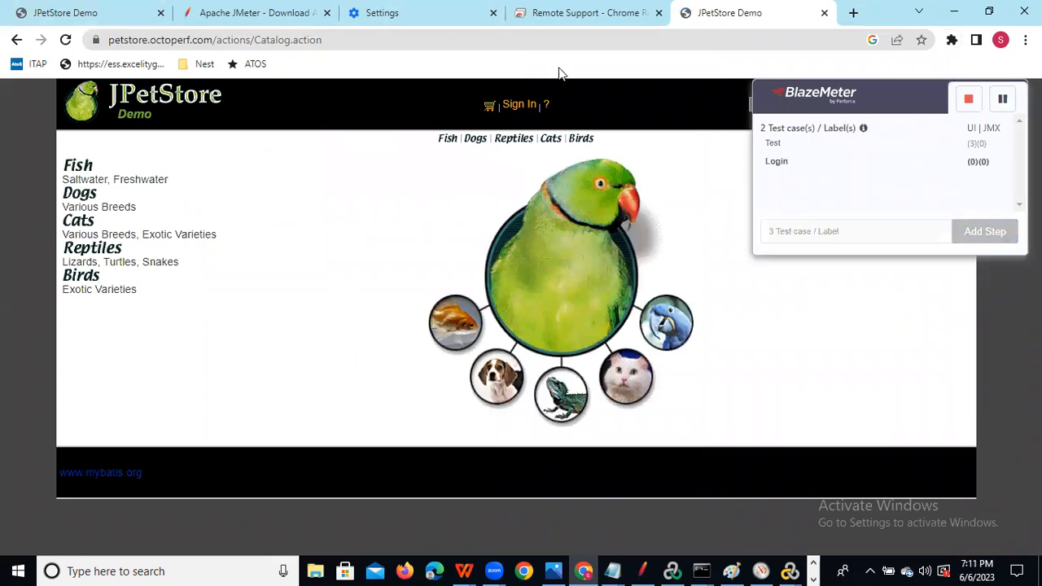
Sign in to JPetStore with the account username and password.
left_click(522, 105)
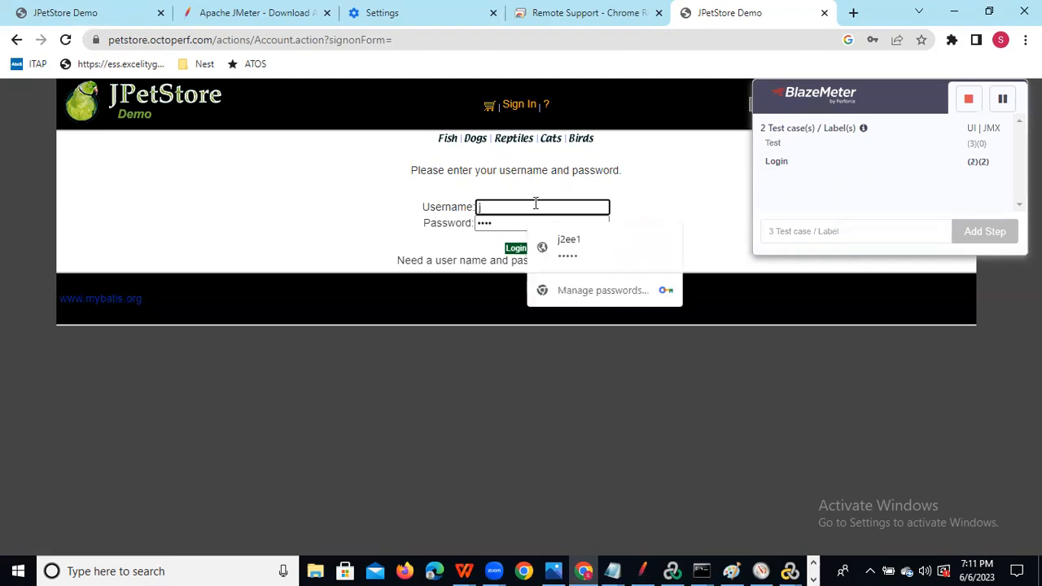
type("ee1")
key("Tab")
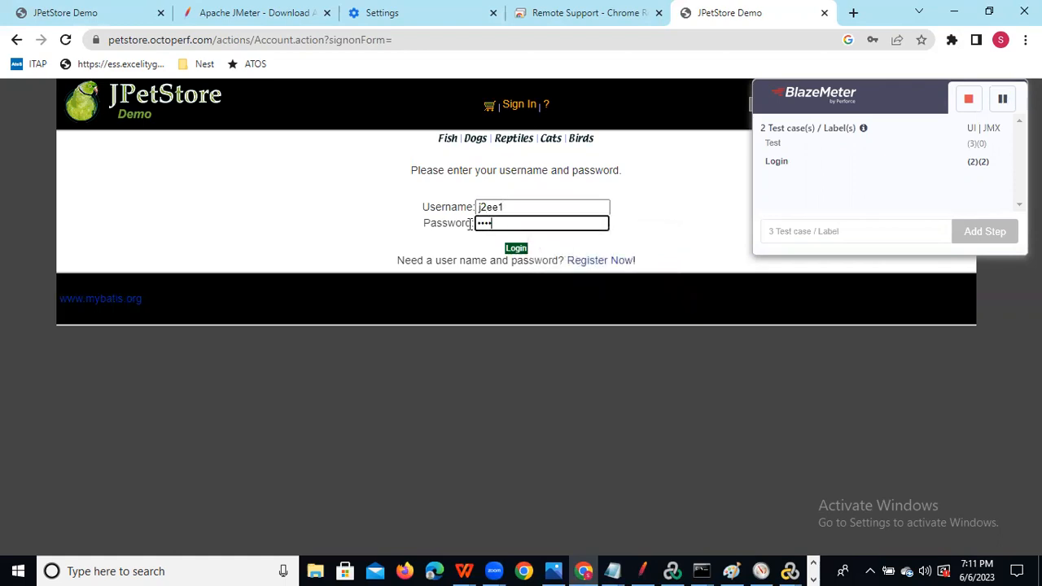
key("BackSpace")
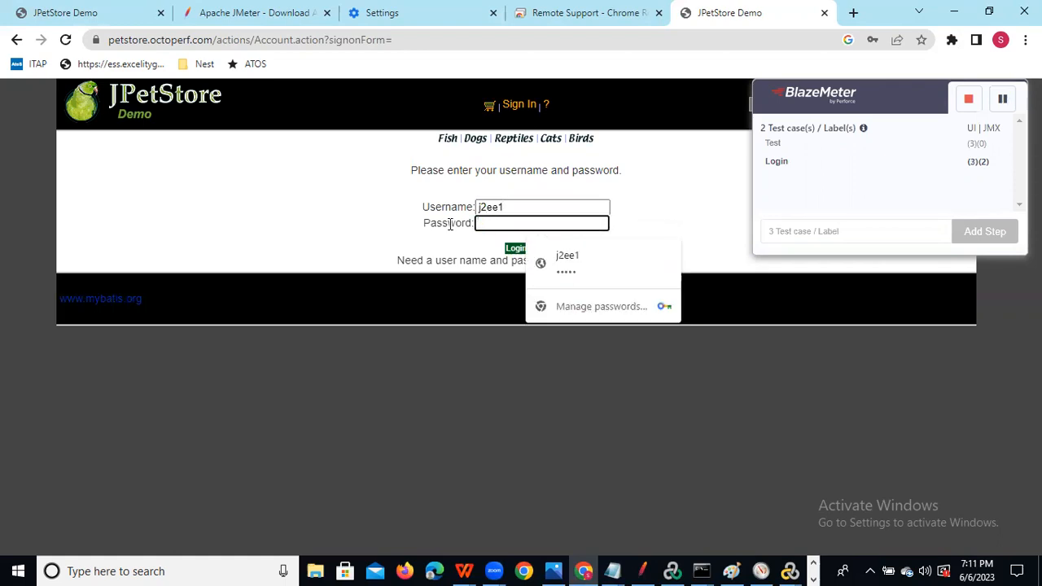
type("j")
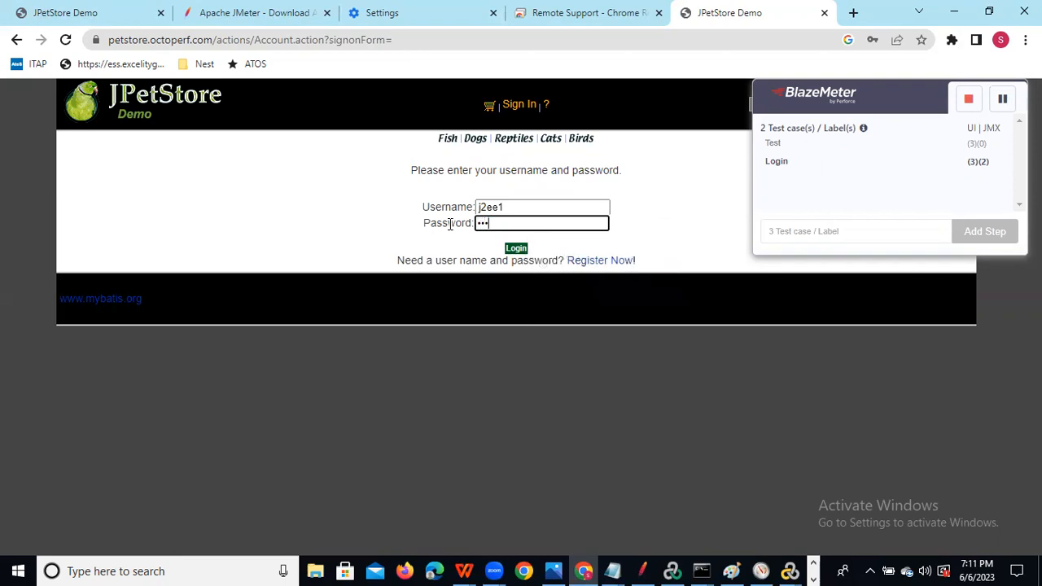
left_click(514, 251)
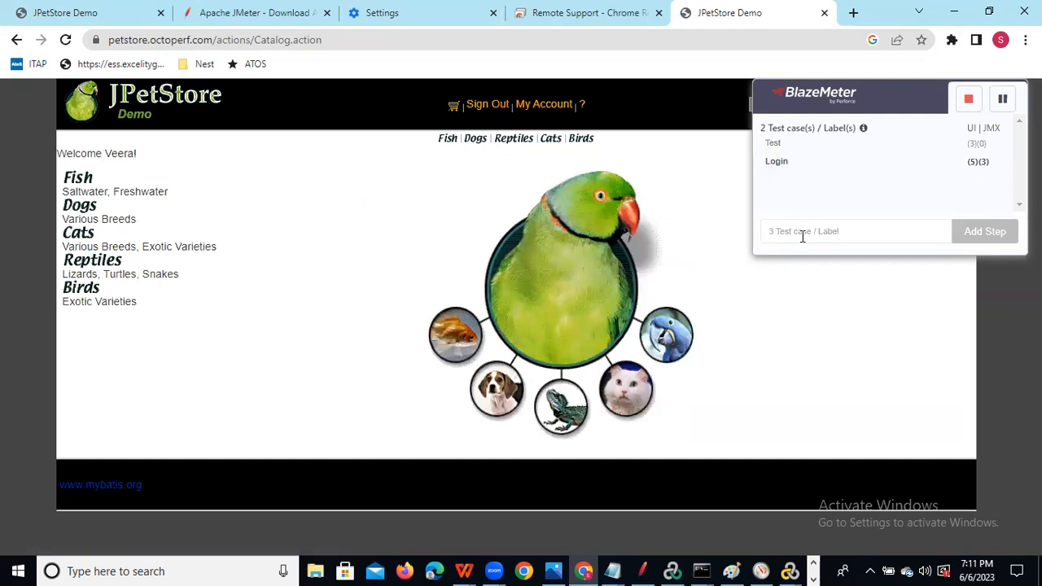
Record Clickon_pet opening the Fish category and Select_product opening Angelfish.
type("Clickon_pet")
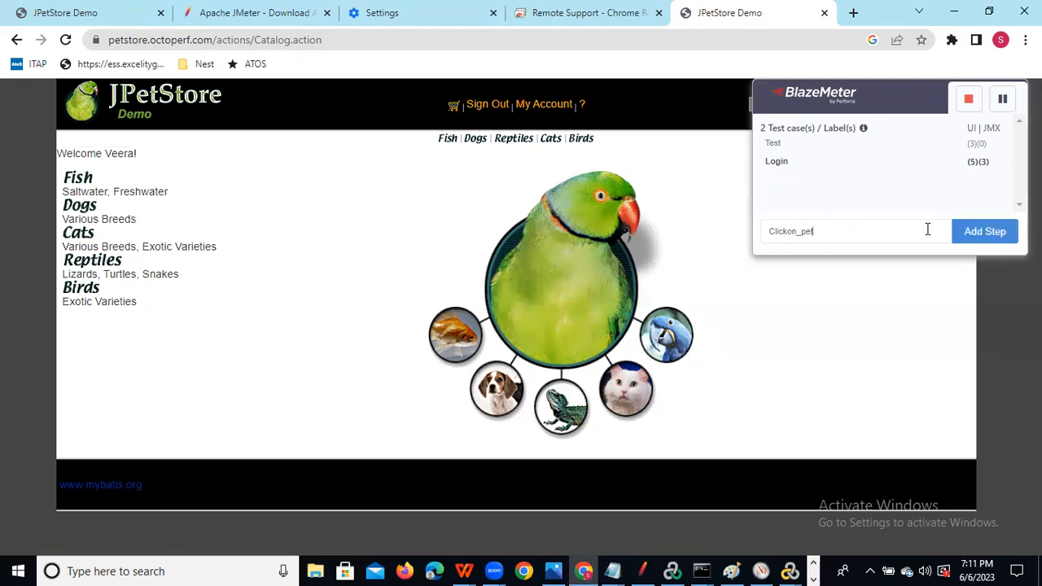
left_click(987, 231)
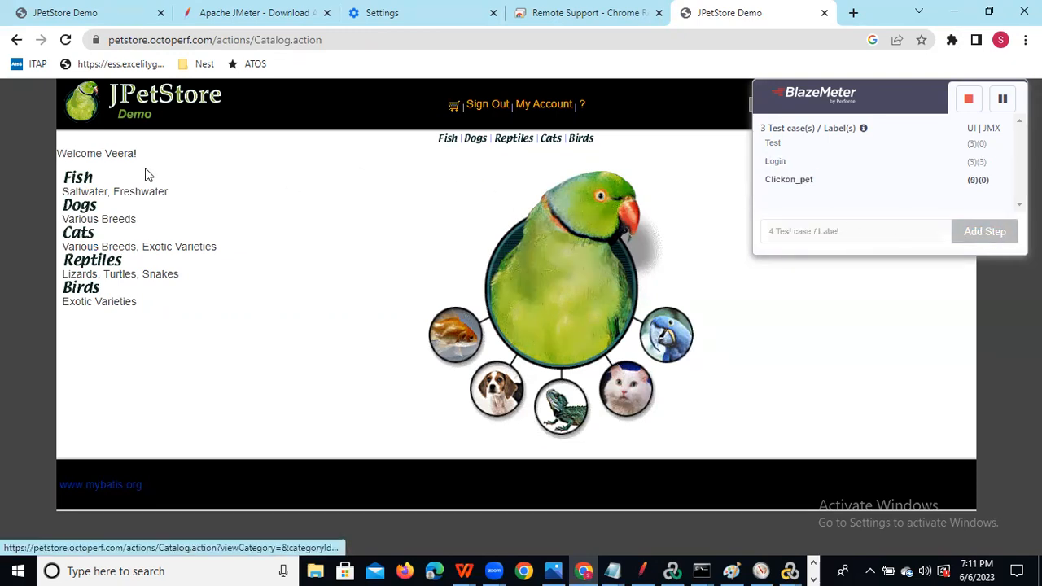
left_click(70, 181)
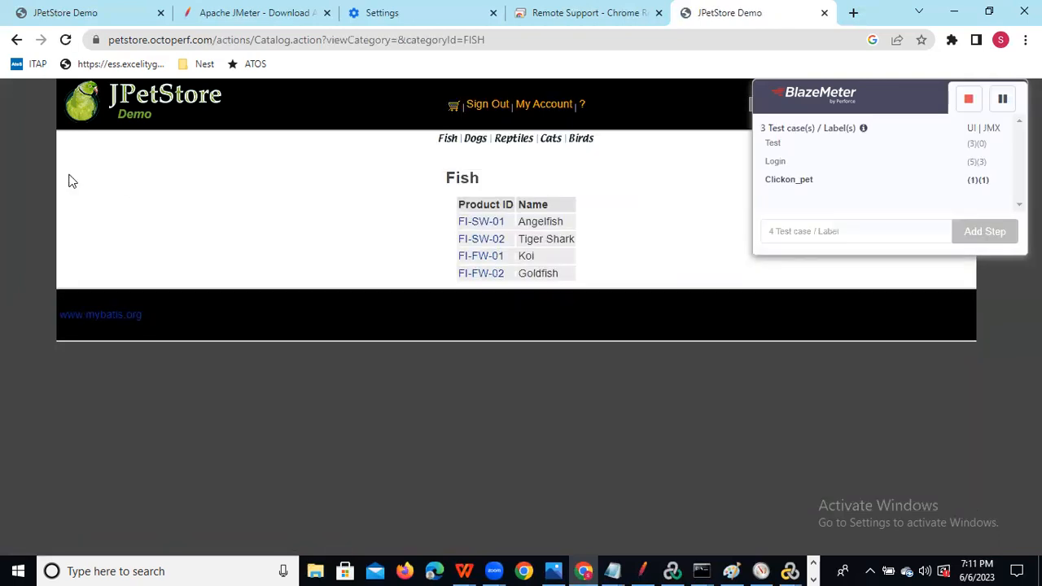
left_click(812, 233)
type("Select_product")
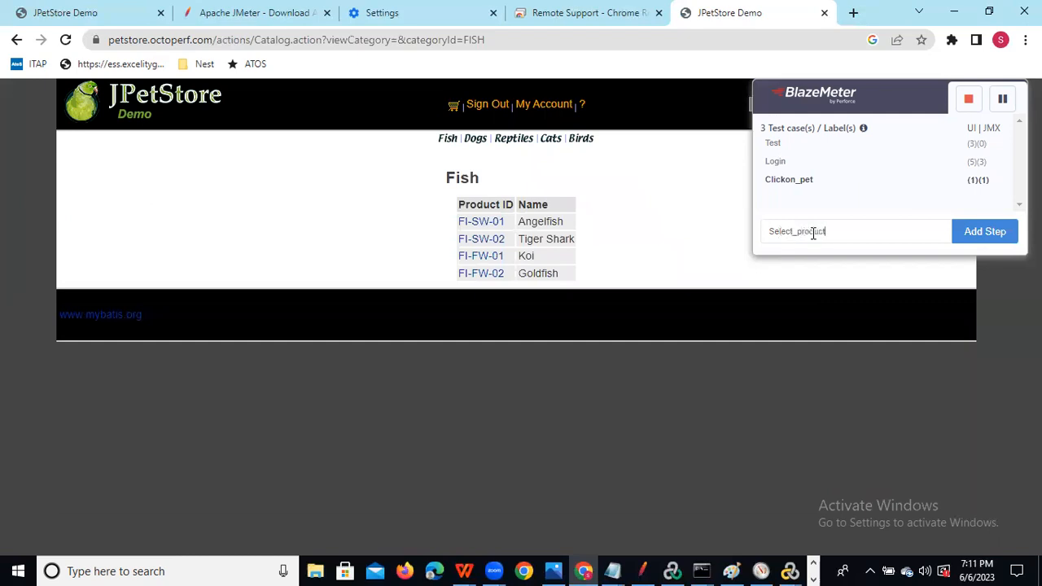
left_click(987, 233)
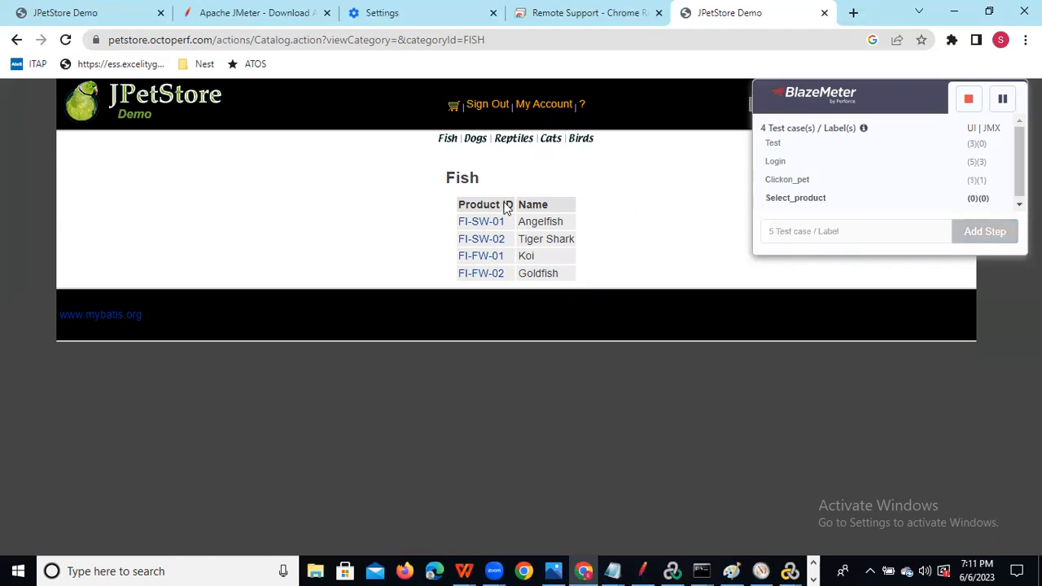
left_click(477, 222)
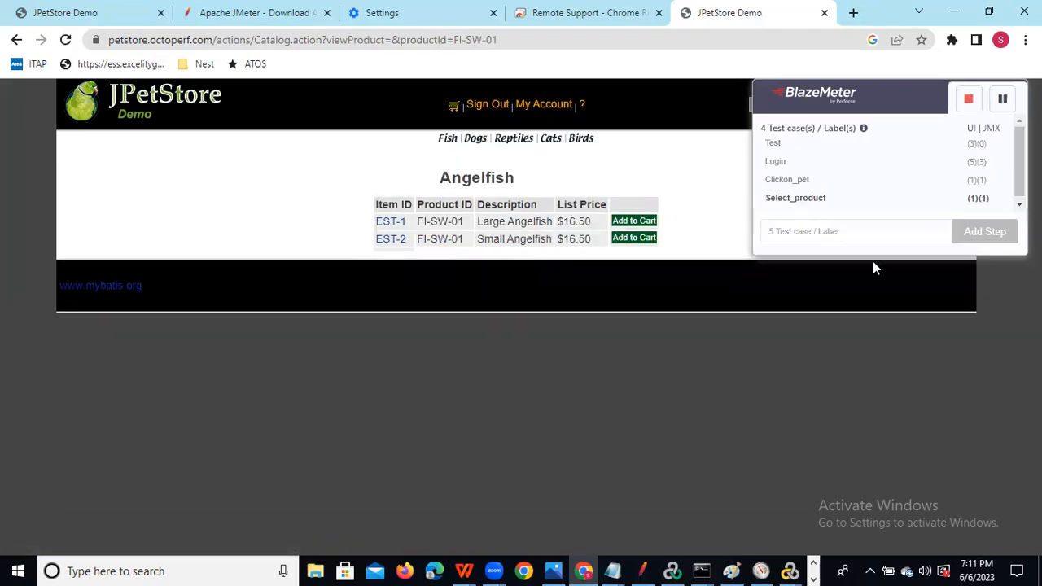
Add a Logout step label and sign out of the pet store.
left_click(781, 230)
type("Lo")
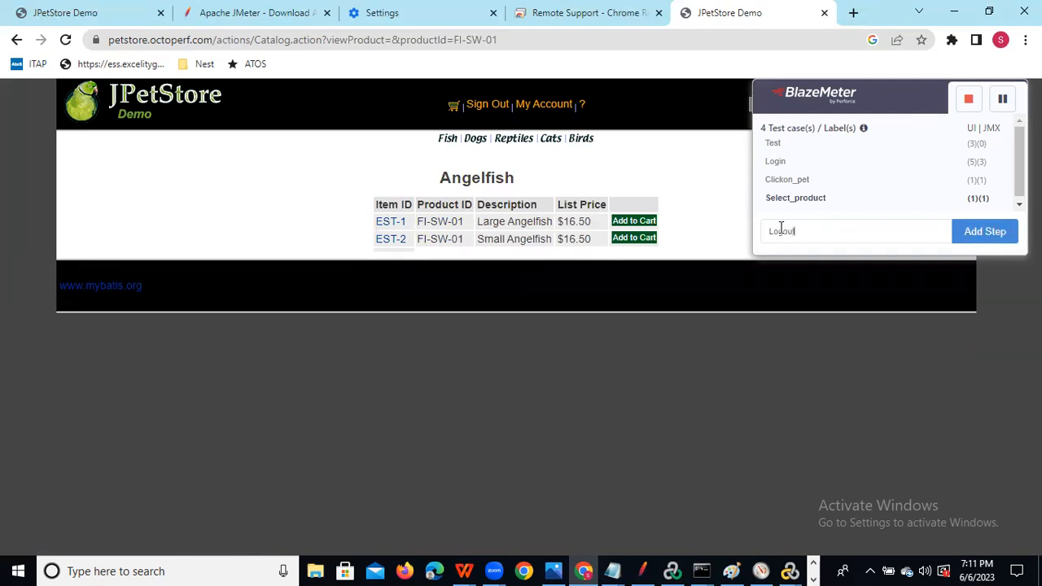
type("gout")
left_click(979, 234)
left_click(480, 109)
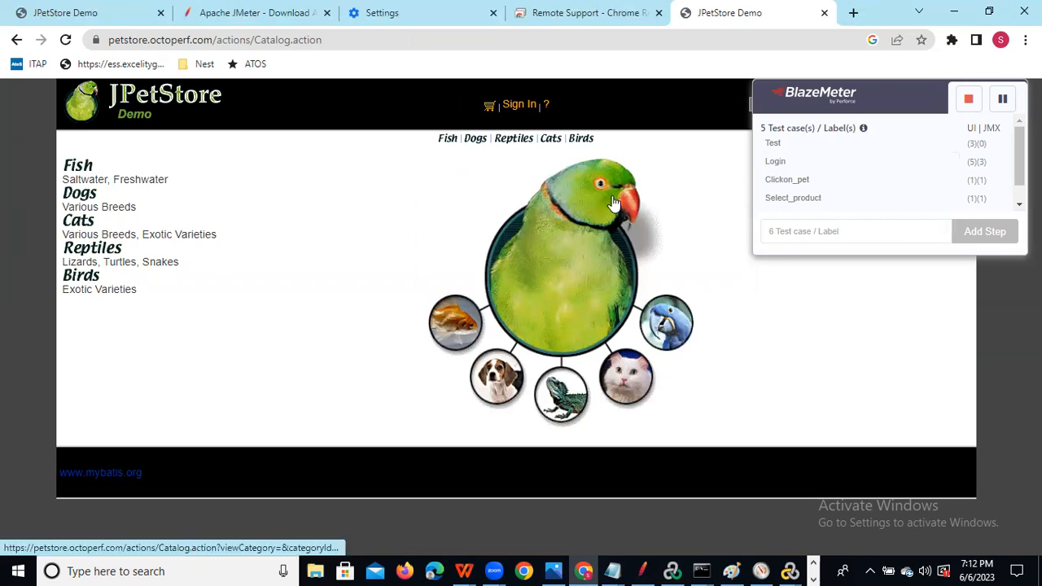
Stop the BlazeMeter recording and reopen the recorder panel.
left_click(969, 101)
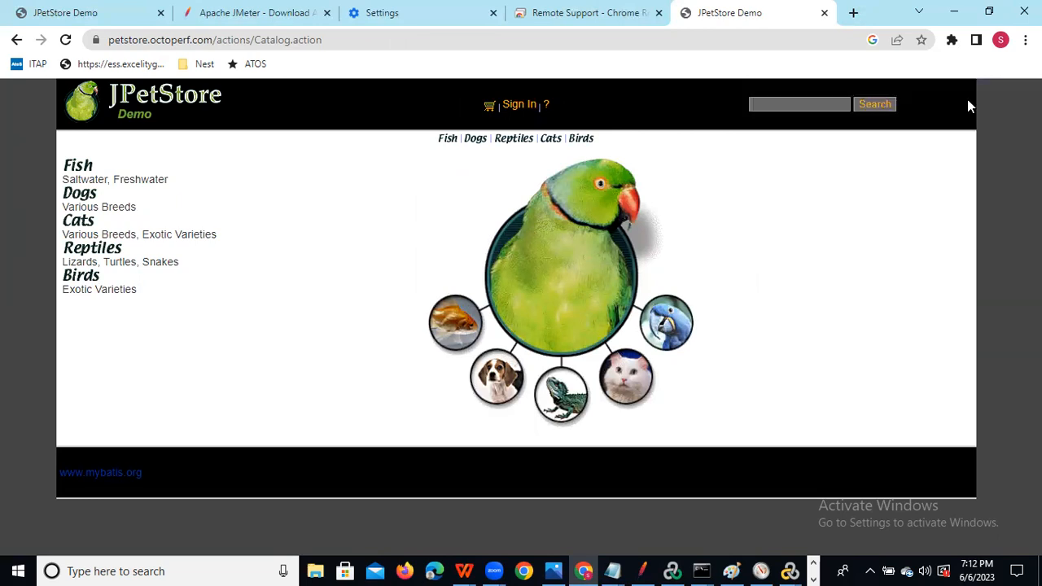
left_click(952, 42)
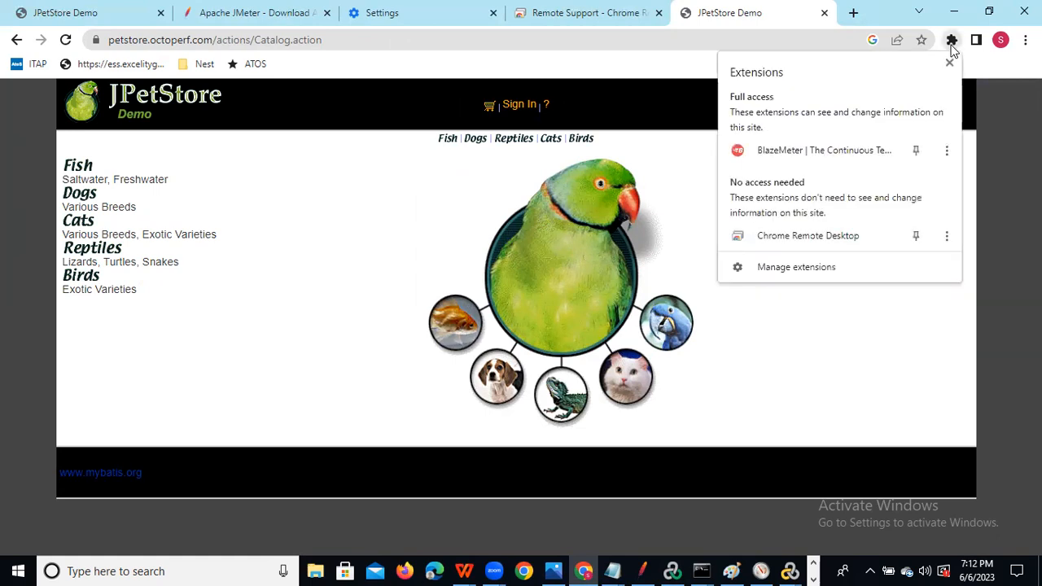
left_click(827, 150)
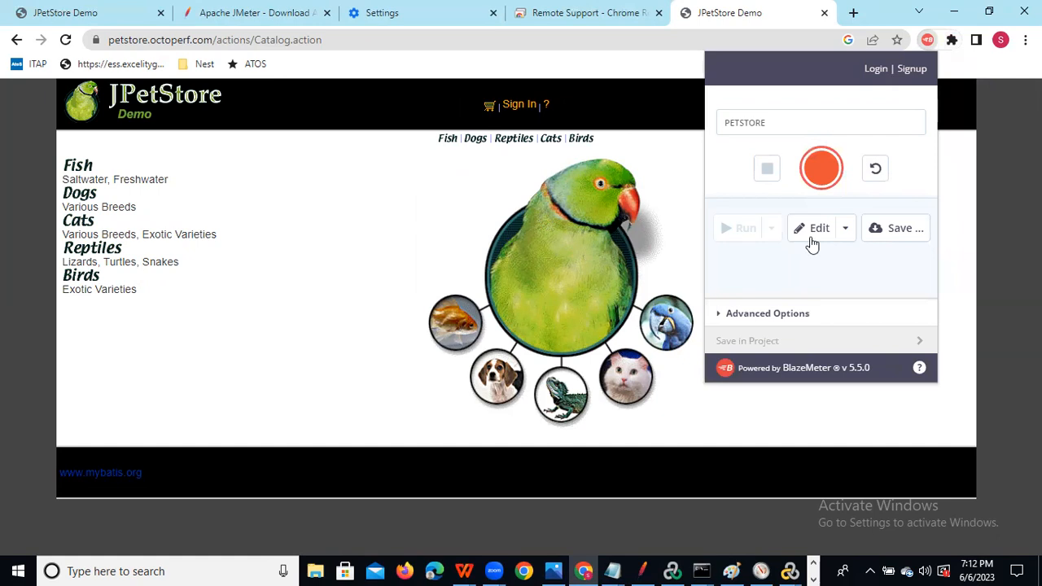
Choose the JMeter & Selenium combined (YAML) script option, then open the recorded requests in the Editor.
left_click(901, 228)
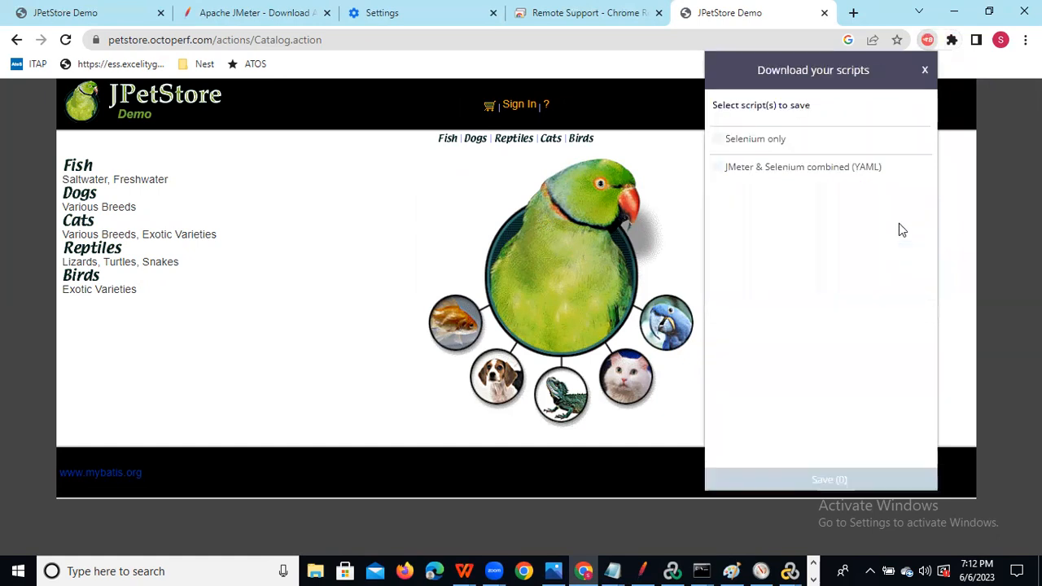
left_click(719, 169)
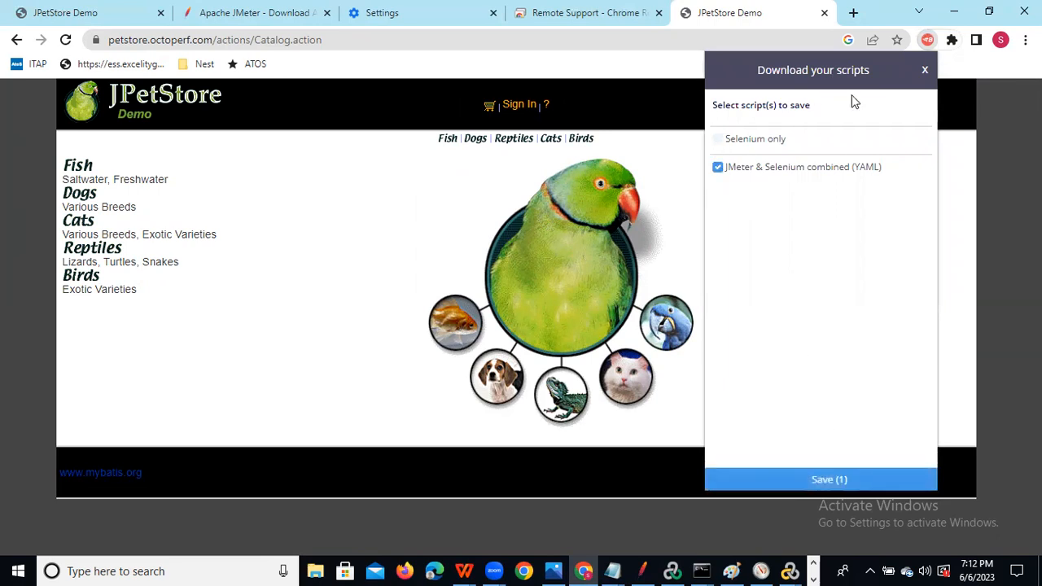
left_click(928, 70)
left_click(821, 228)
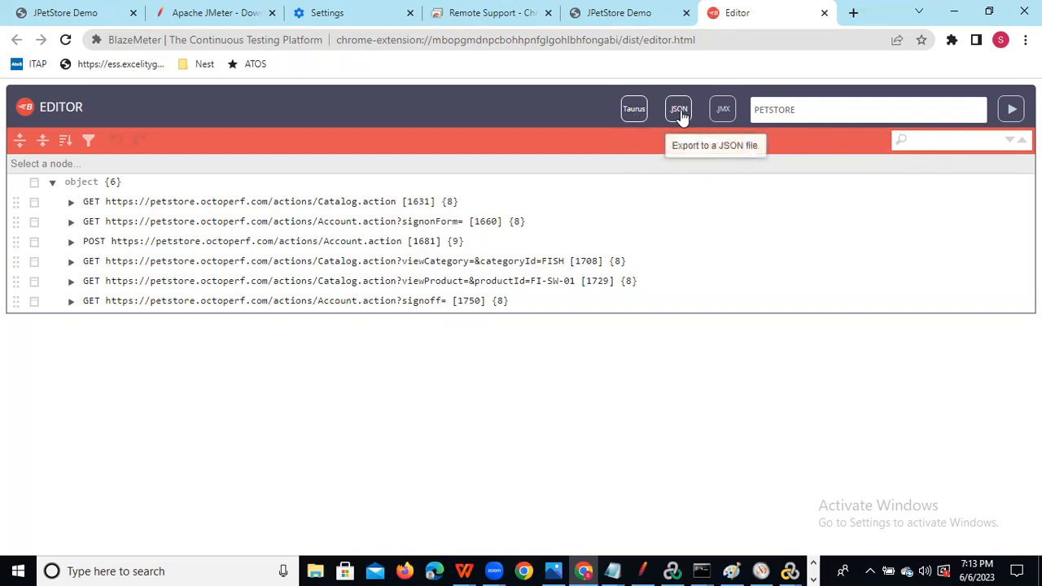
Open a blank new Chrome tab and dismiss the Chrome speed tip.
left_click(853, 12)
left_click(1016, 82)
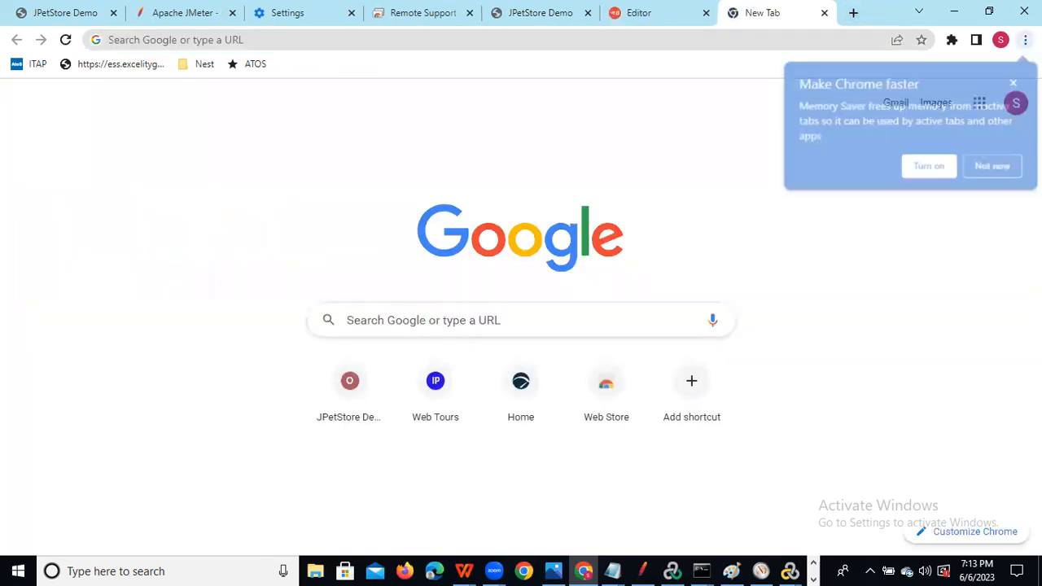
Search Google for 'online convert jmx' and look over Striim's JMX-to-JSON page.
left_click(442, 318)
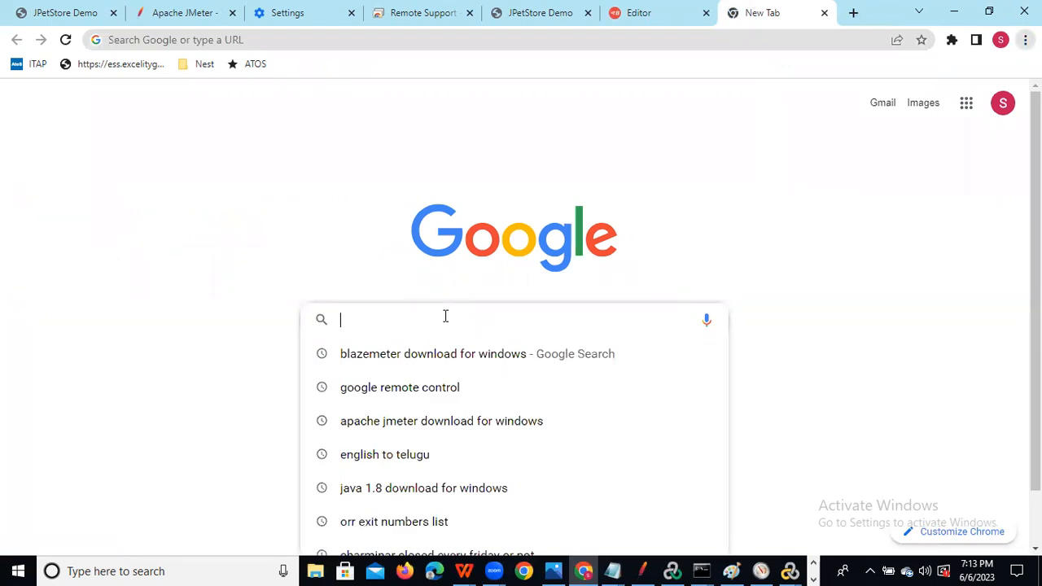
type("c")
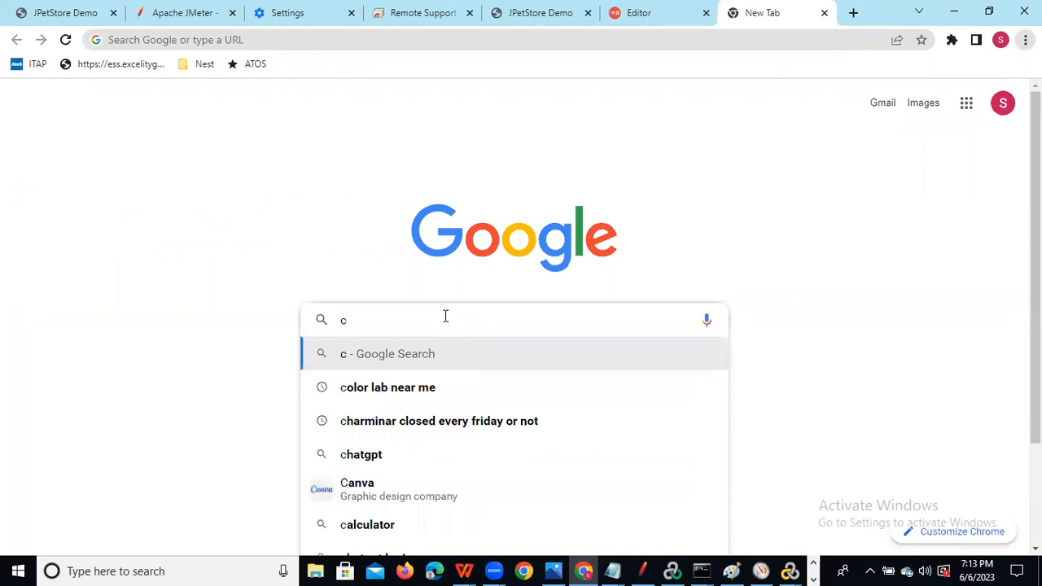
key("BackSpace")
type("on")
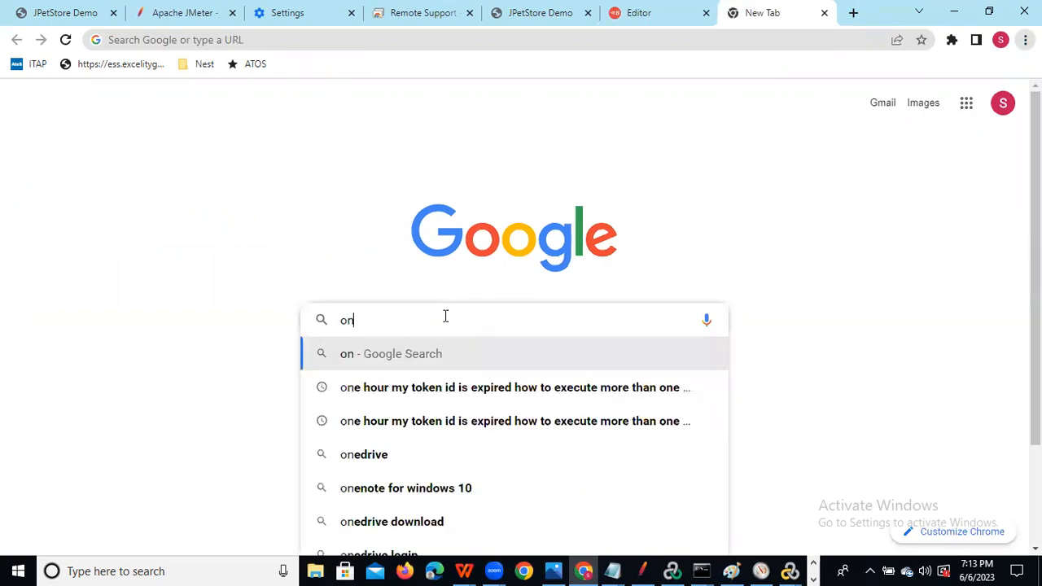
type("line")
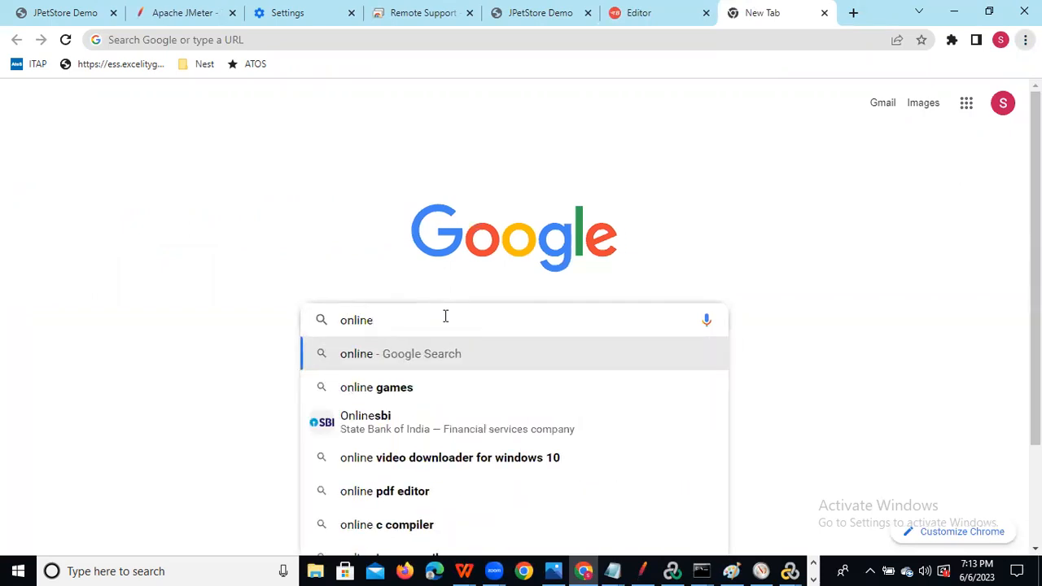
type(" convert")
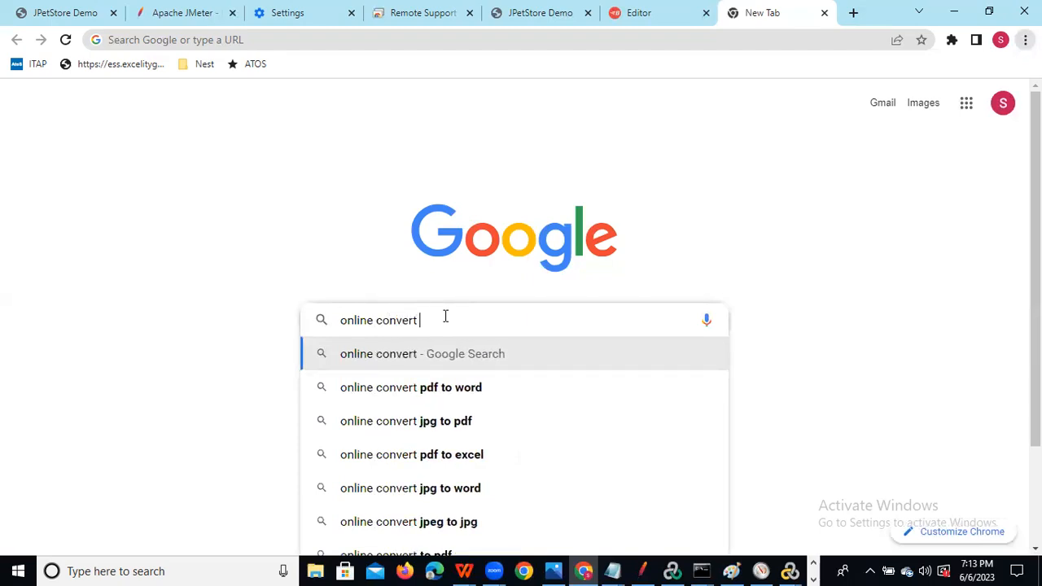
type(" jmx")
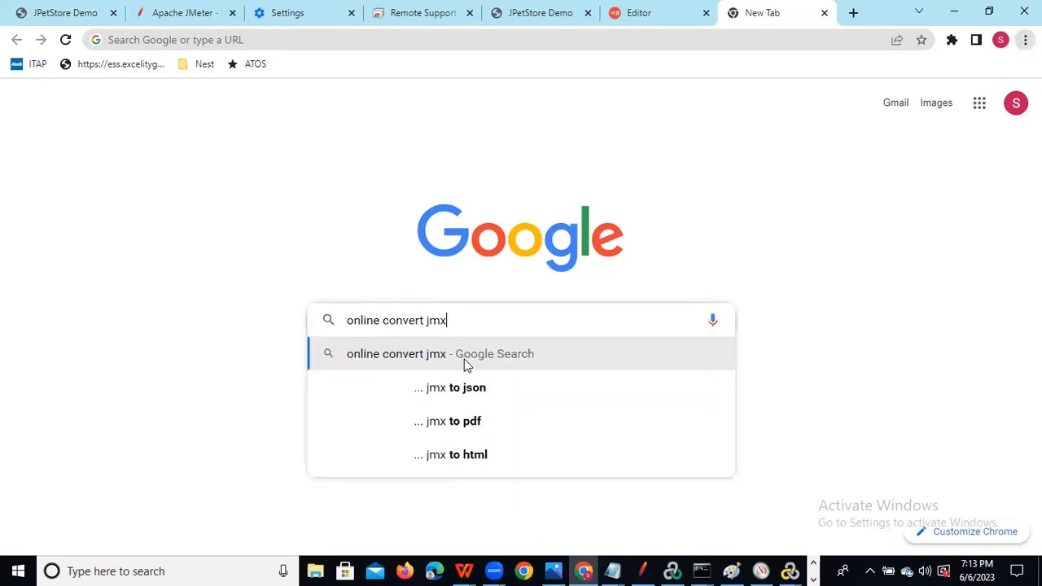
left_click(481, 397)
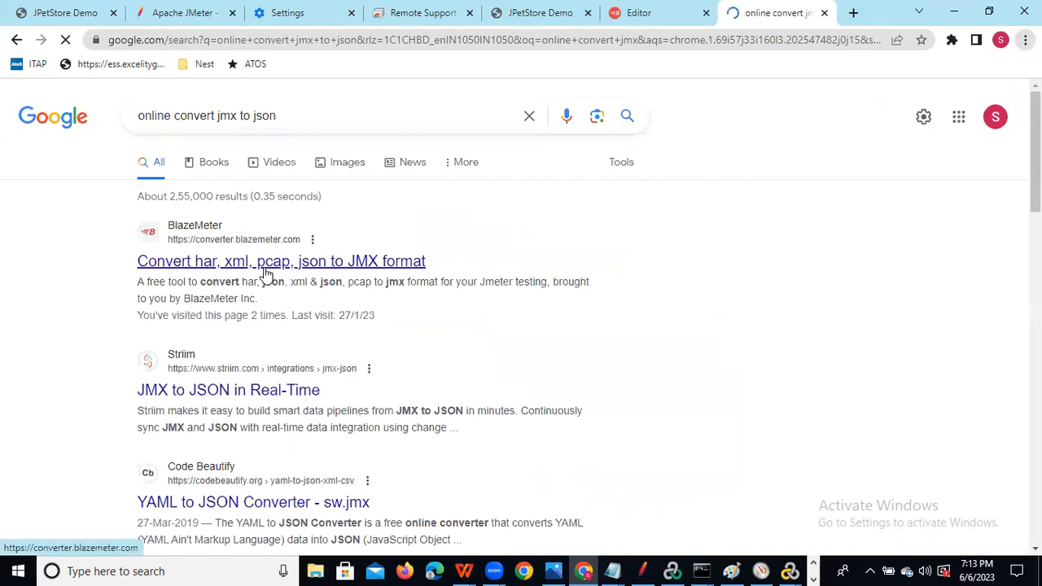
left_click(251, 398)
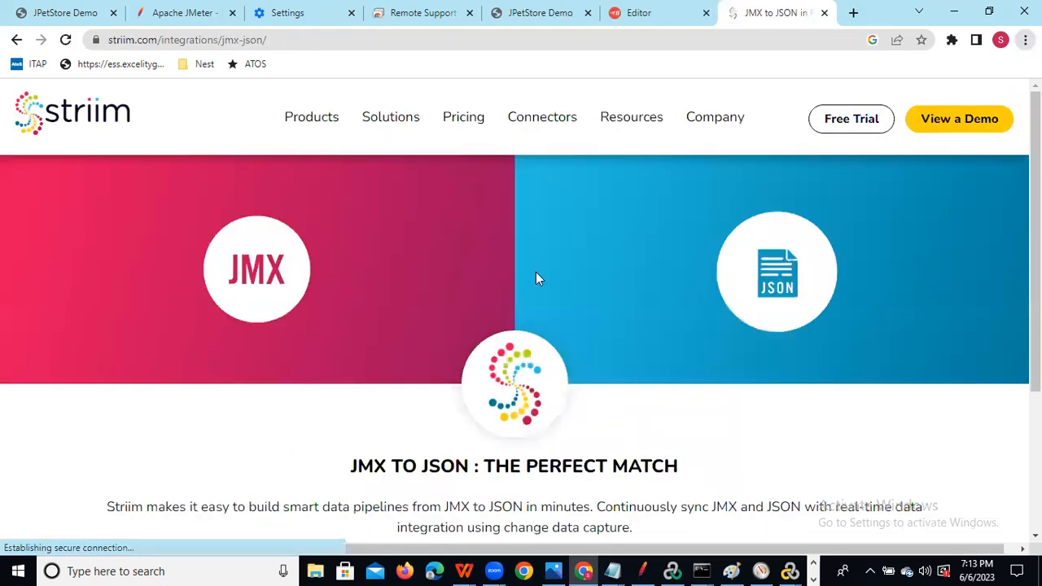
scroll(536, 273, "down", 1)
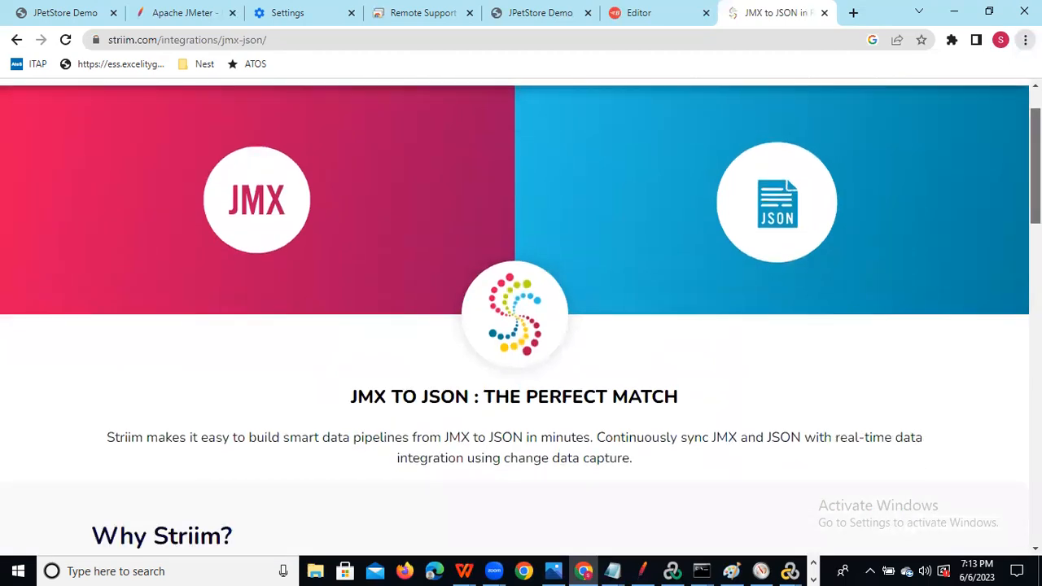
scroll(360, 292, "up", 1)
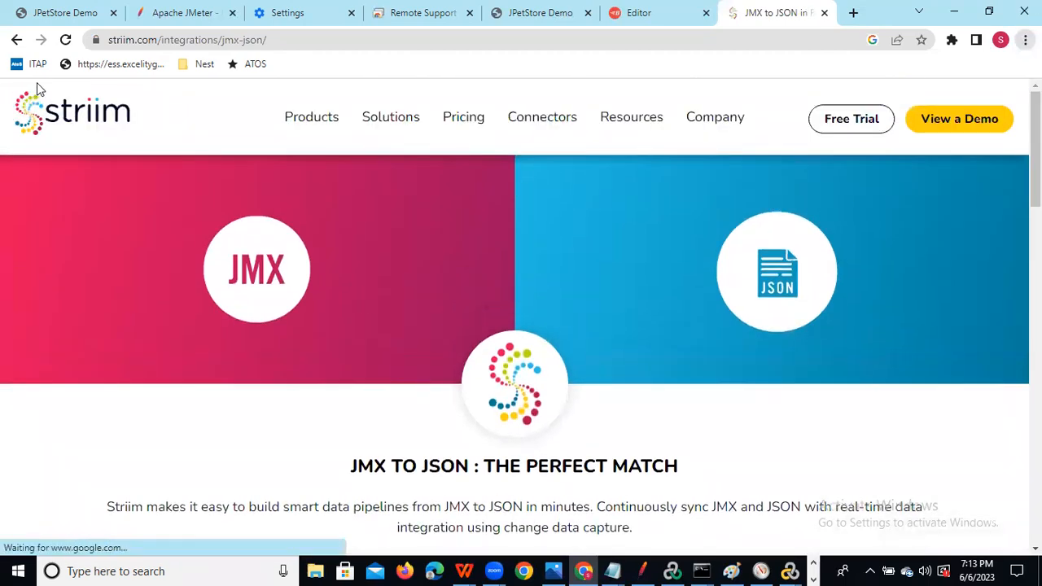
Back on the results, change the query to 'convert json to jmx online' and search.
left_click(16, 40)
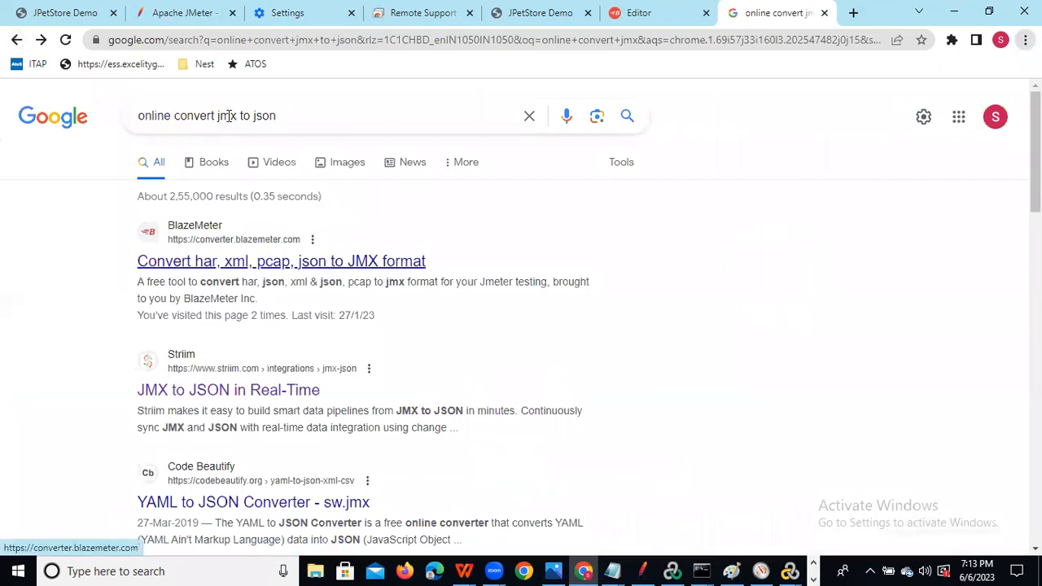
left_click_drag(217, 114, 291, 117)
type("json")
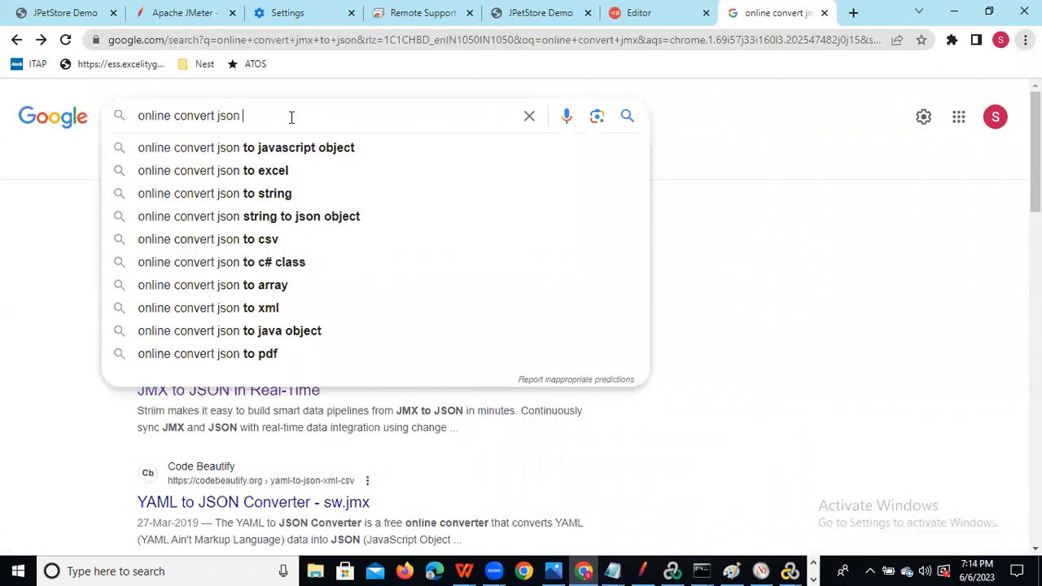
type(" to jm")
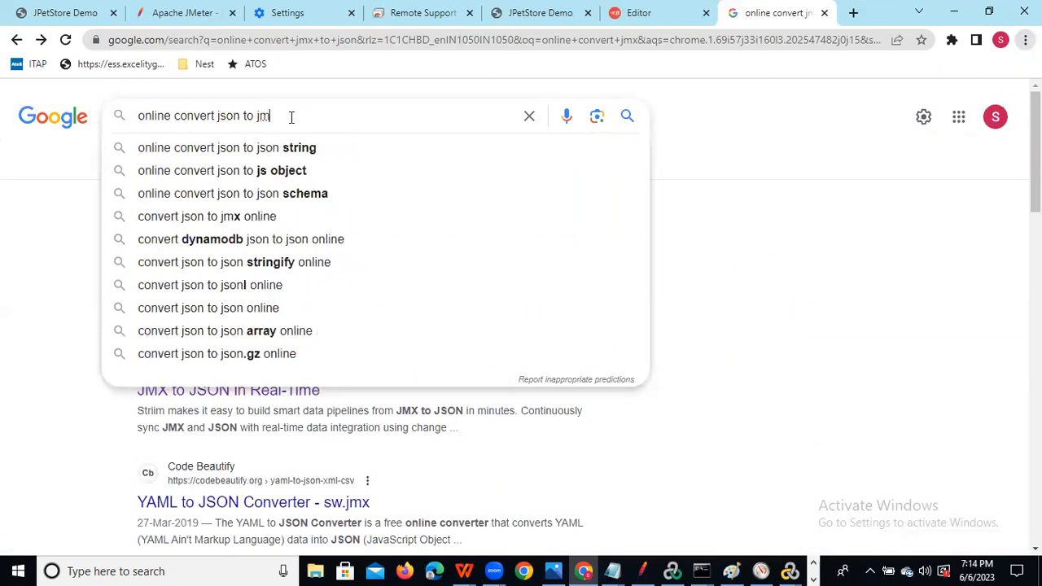
type("x")
left_click(265, 149)
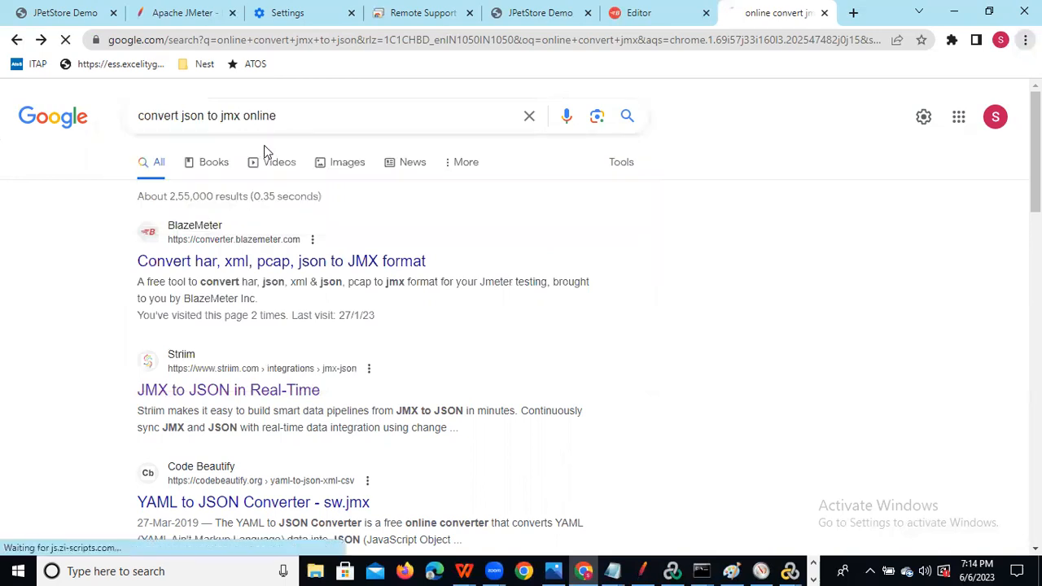
Open the BlazeMeter converter result and export the recorded requests as Petstore-JMeter.json.
left_click(298, 263)
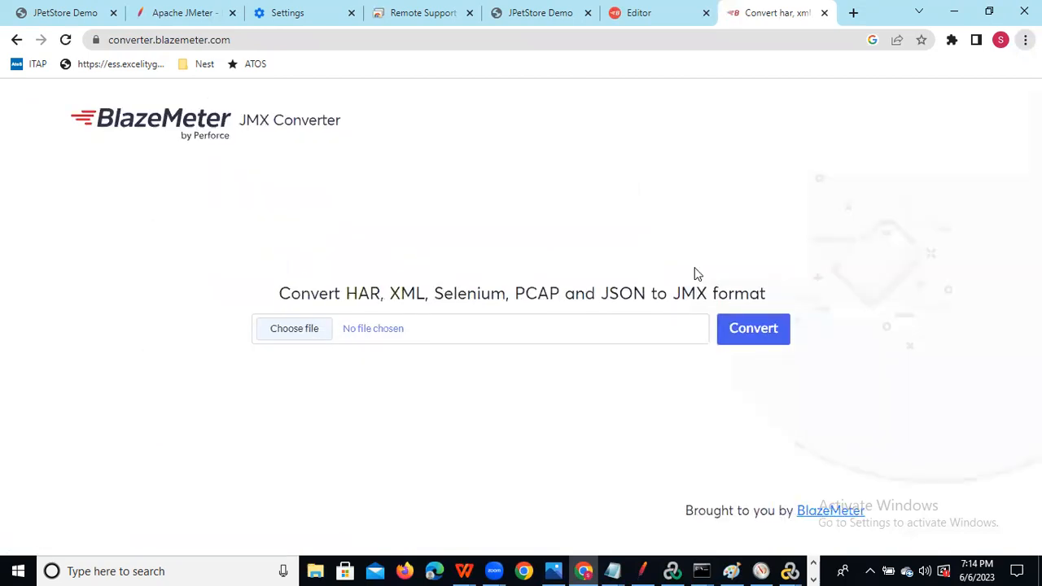
left_click(652, 15)
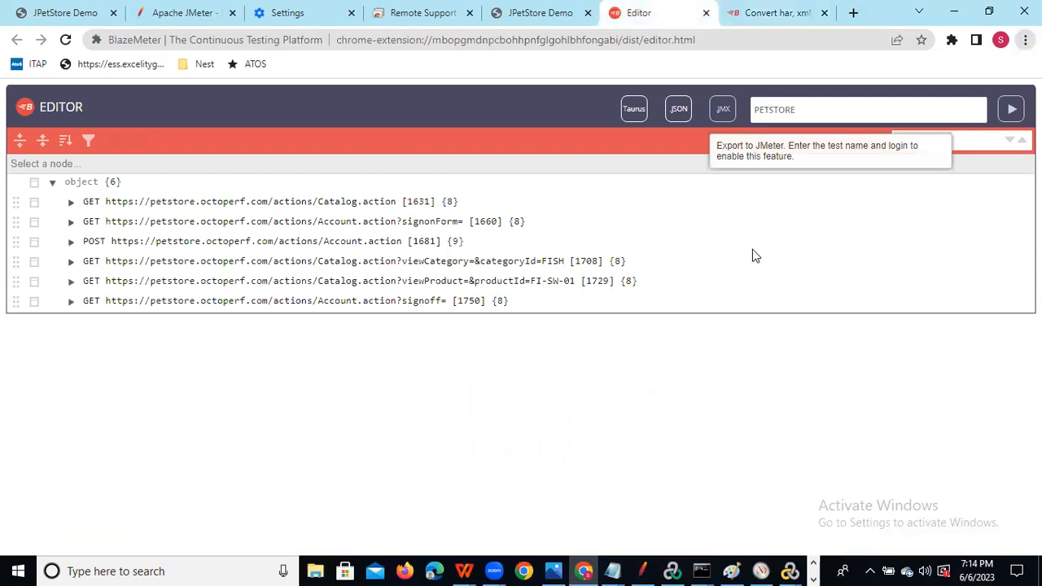
left_click(676, 114)
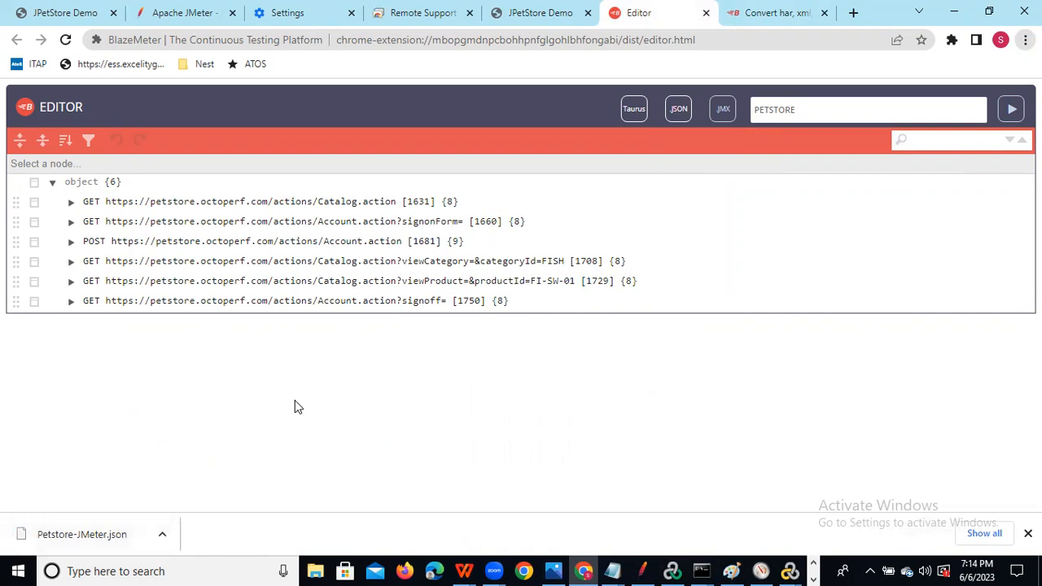
Return to the BlazeMeter JMX Converter tab in Chrome.
key("alt+Tab")
key("alt+shift+Tab")
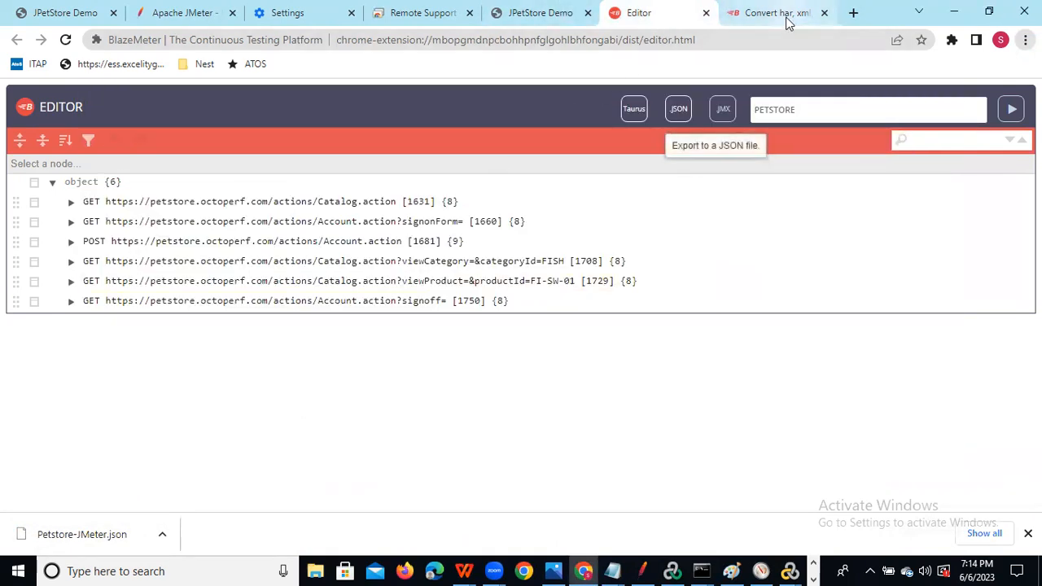
left_click(778, 13)
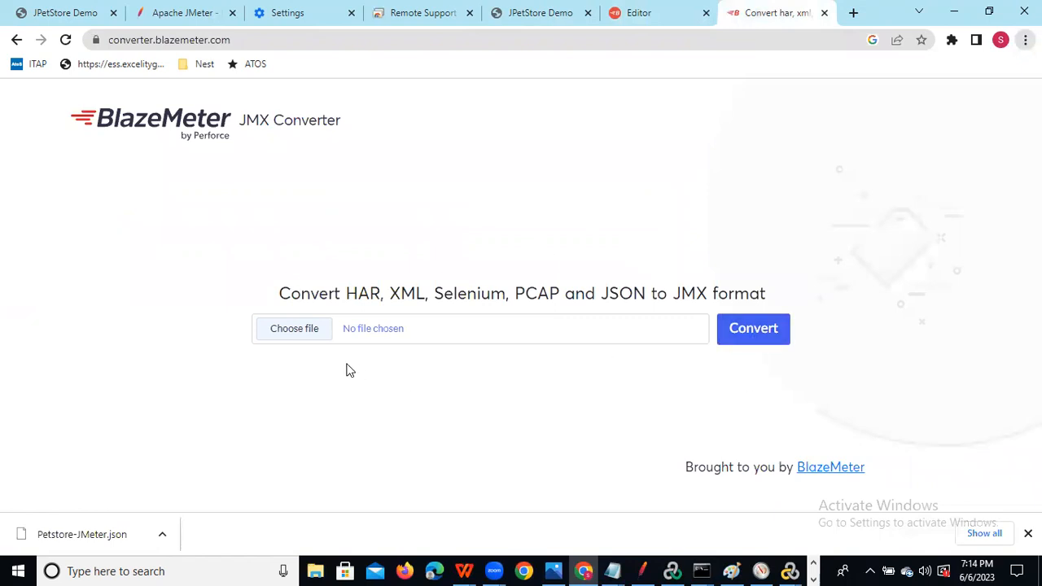
Load Petstore-JMeter.json from Downloads into the converter and convert it to JMX.
left_click(293, 329)
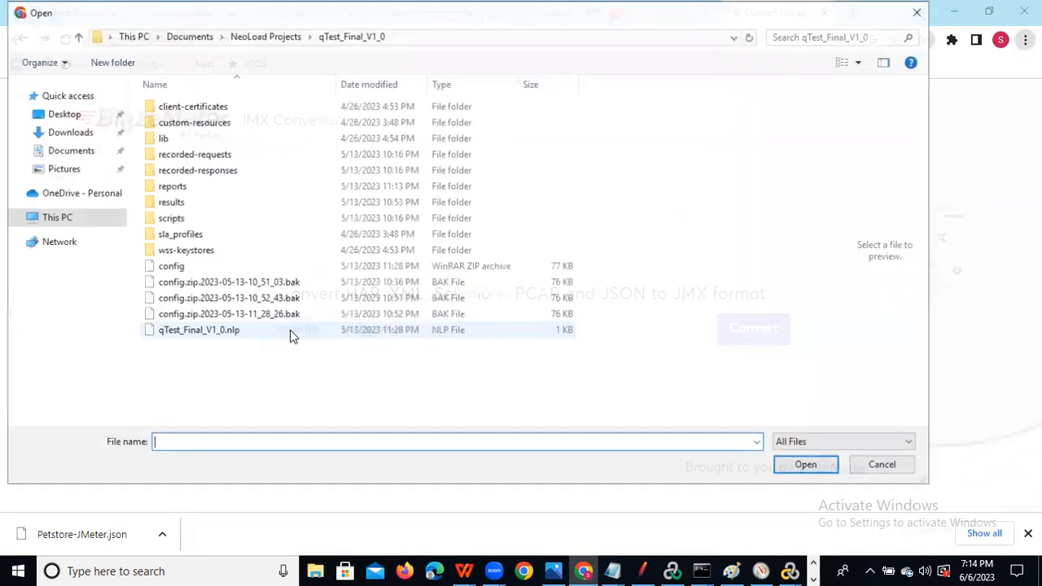
left_click(81, 136)
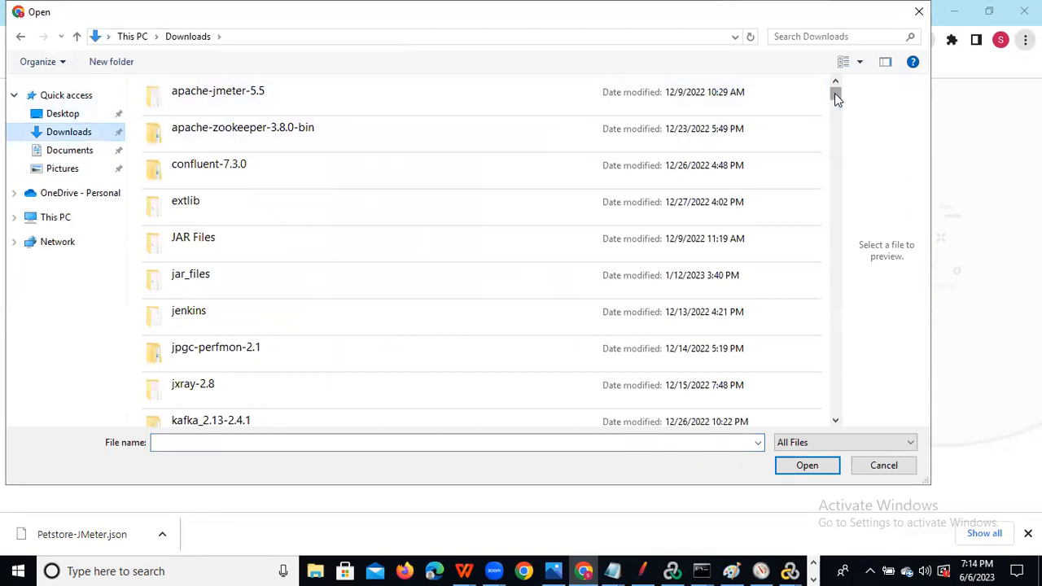
left_click(305, 280)
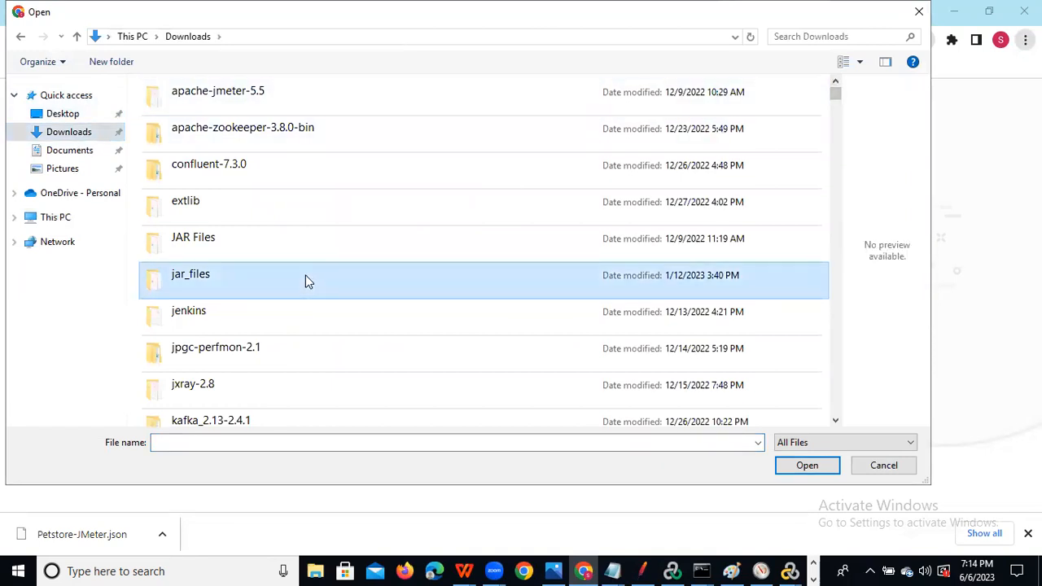
key("p")
key("p")
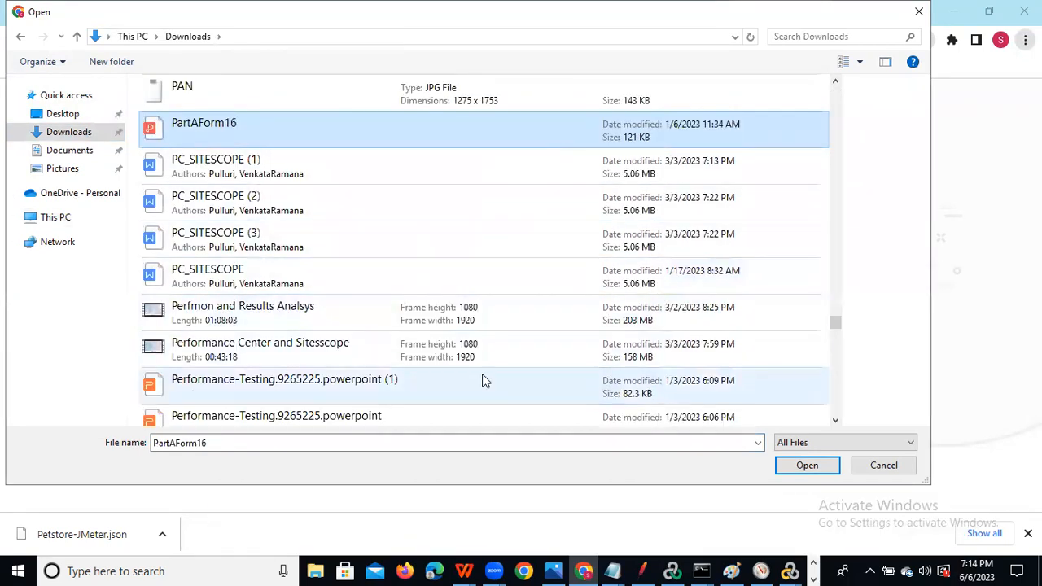
left_click(835, 420)
left_click(835, 420)
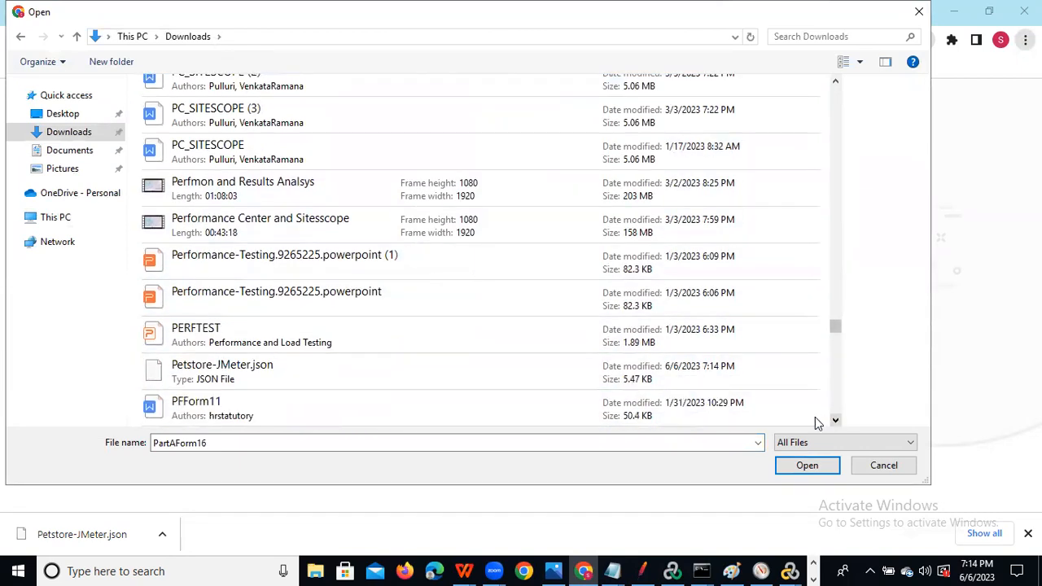
left_click(290, 384)
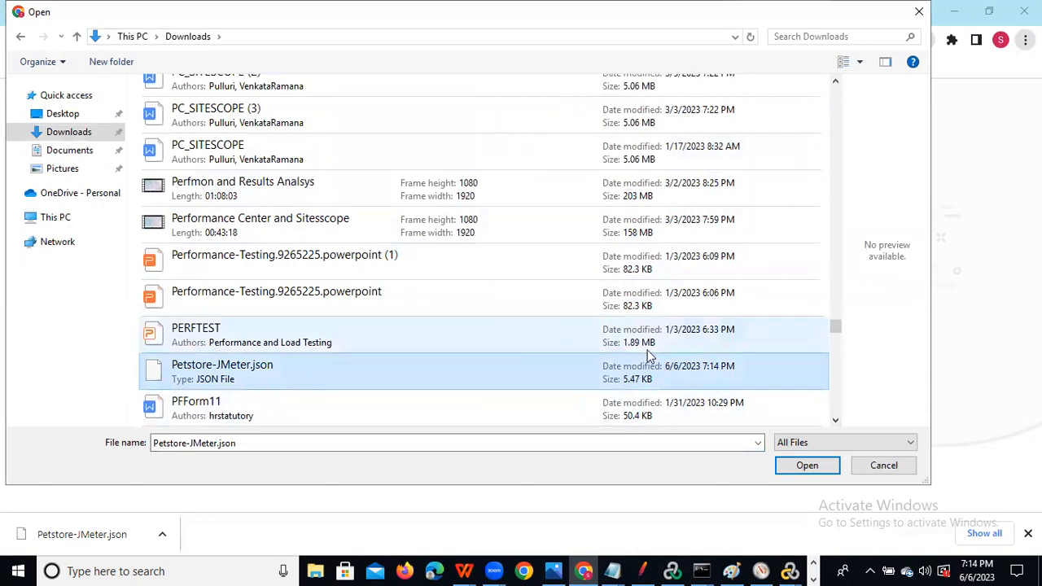
left_click(806, 465)
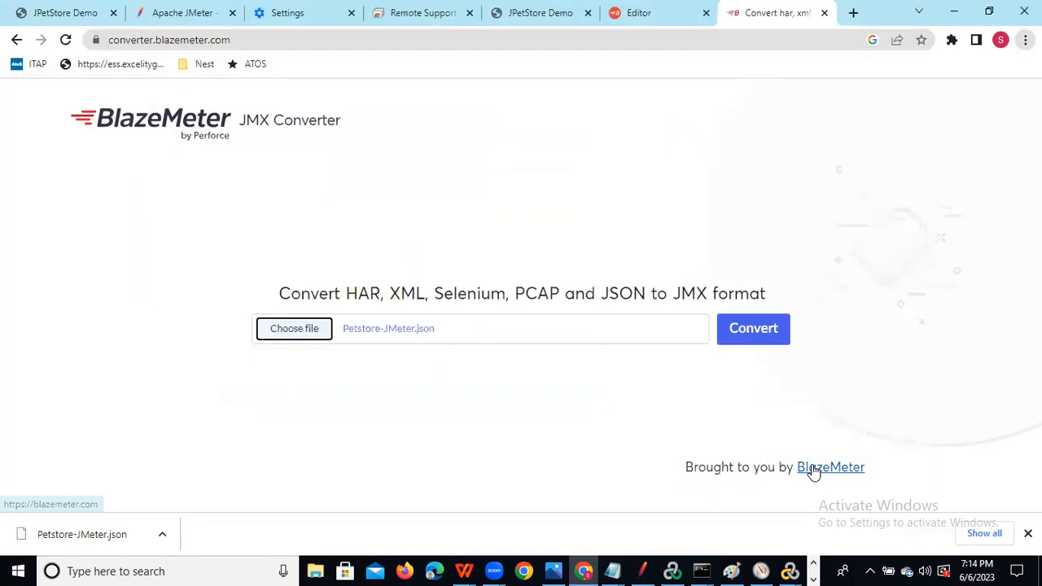
left_click(754, 329)
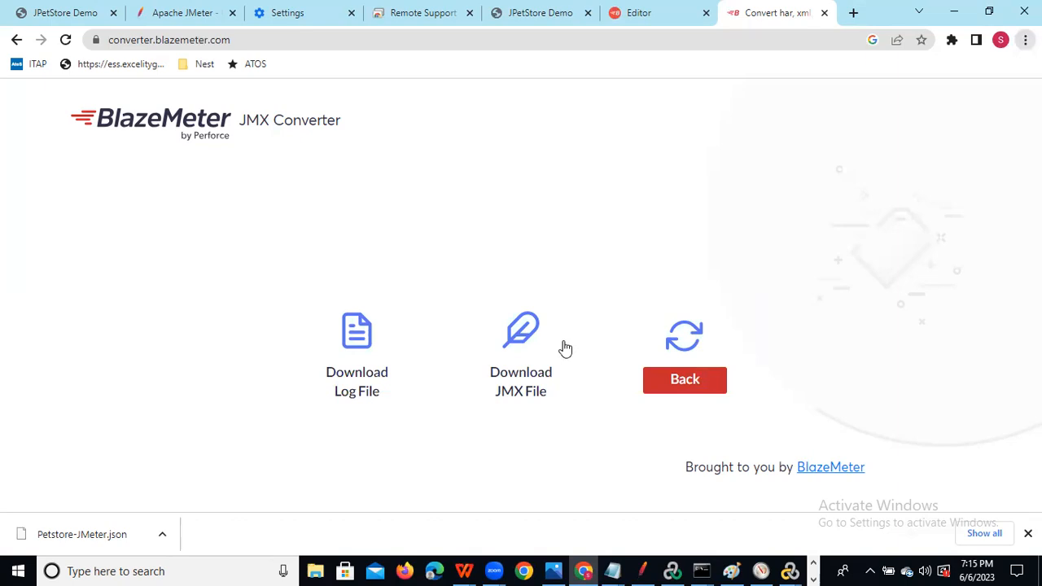
Download Petstore-JMeter.jmx, then open File Explorer maximized on the Documents folder.
left_click(507, 373)
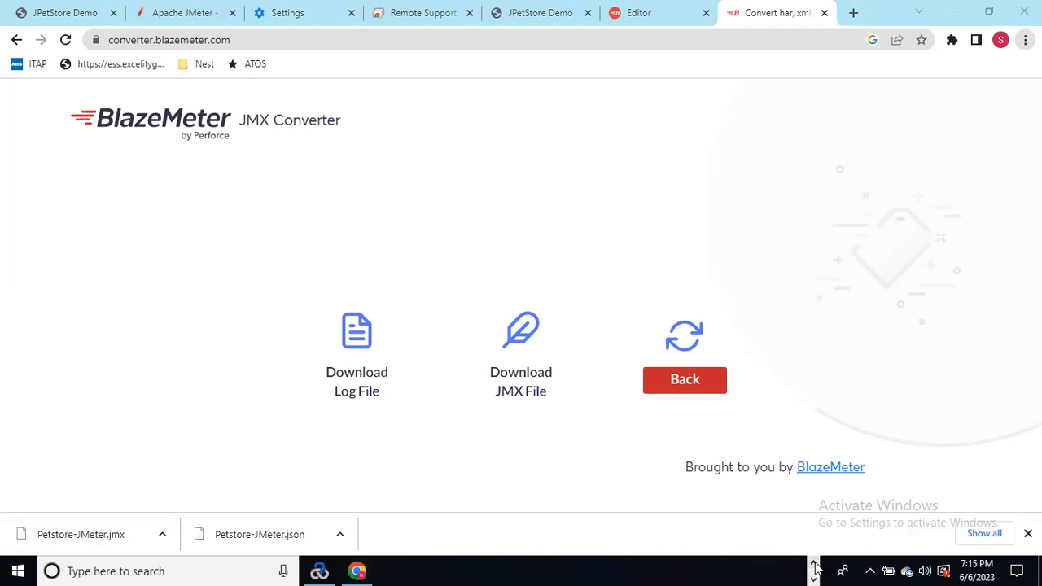
left_click(318, 570)
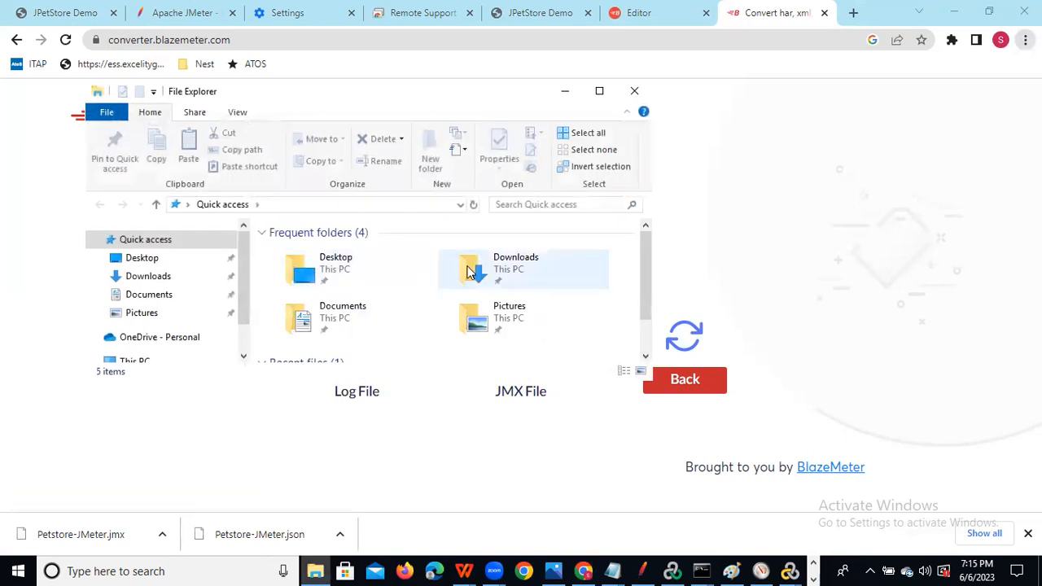
left_click(150, 298)
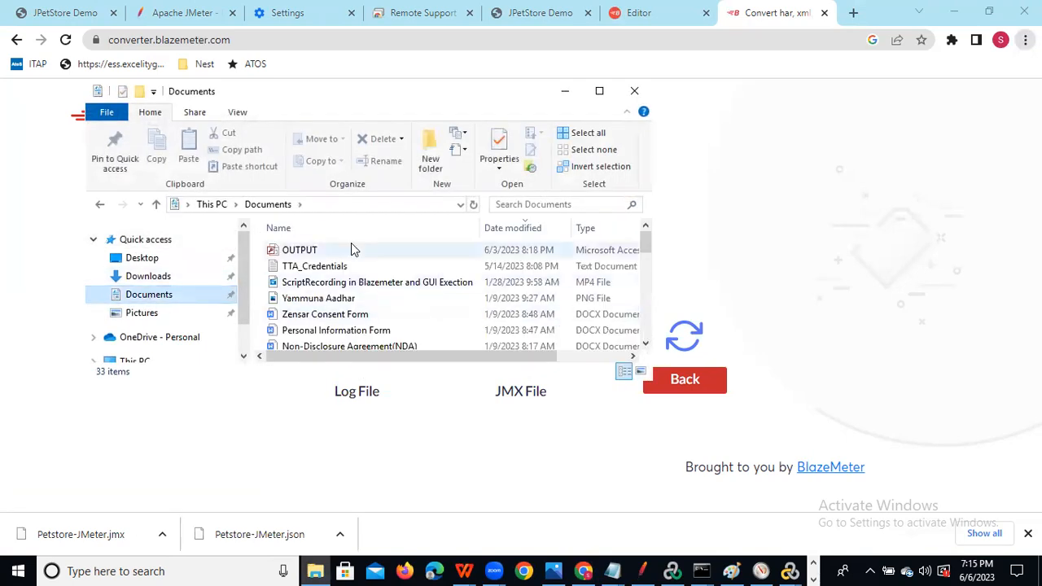
left_click(599, 90)
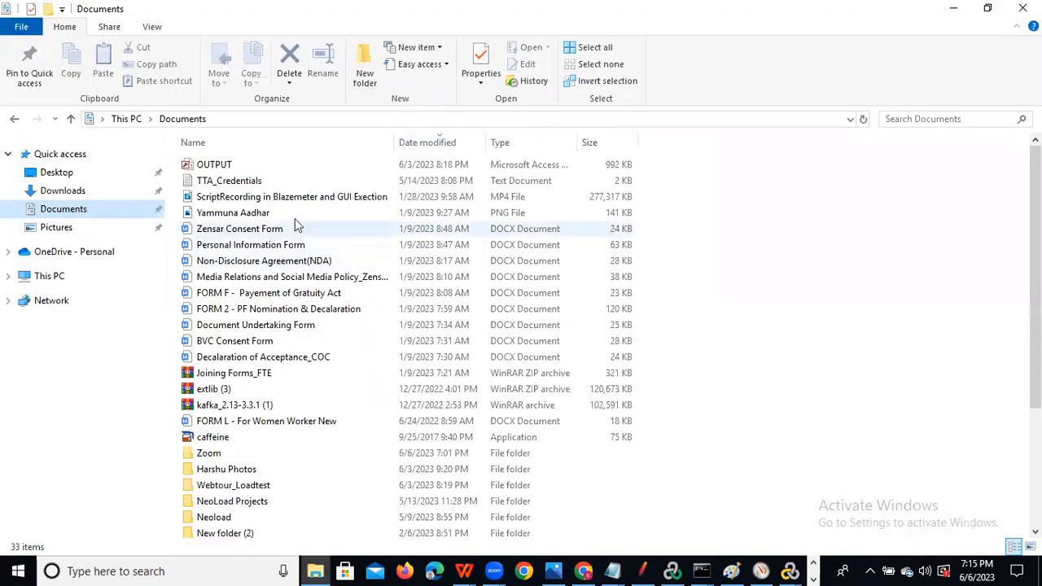
In JMeter, start File > Open and browse to the Downloads folder.
left_click(642, 570)
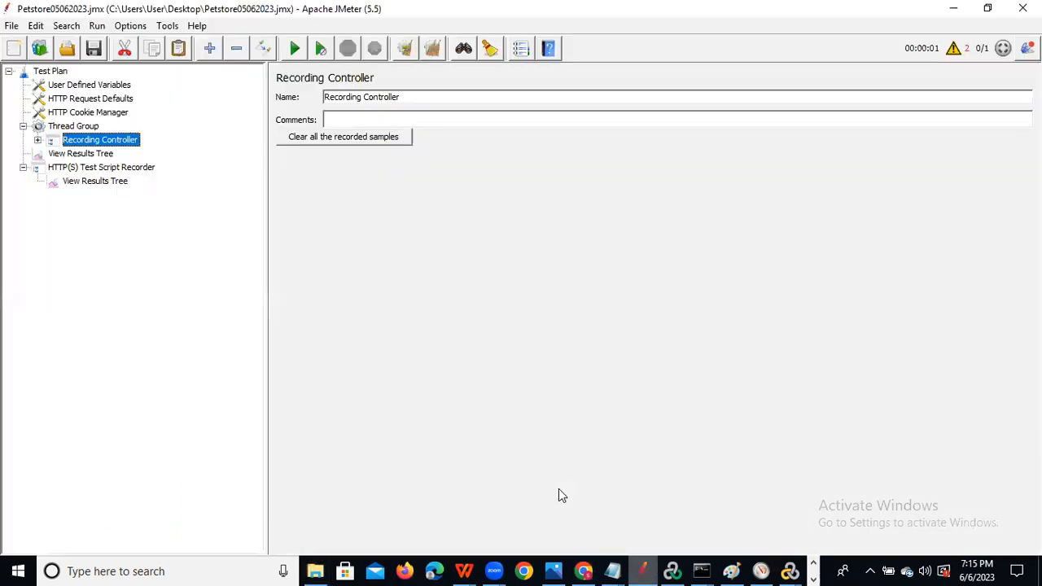
left_click(12, 25)
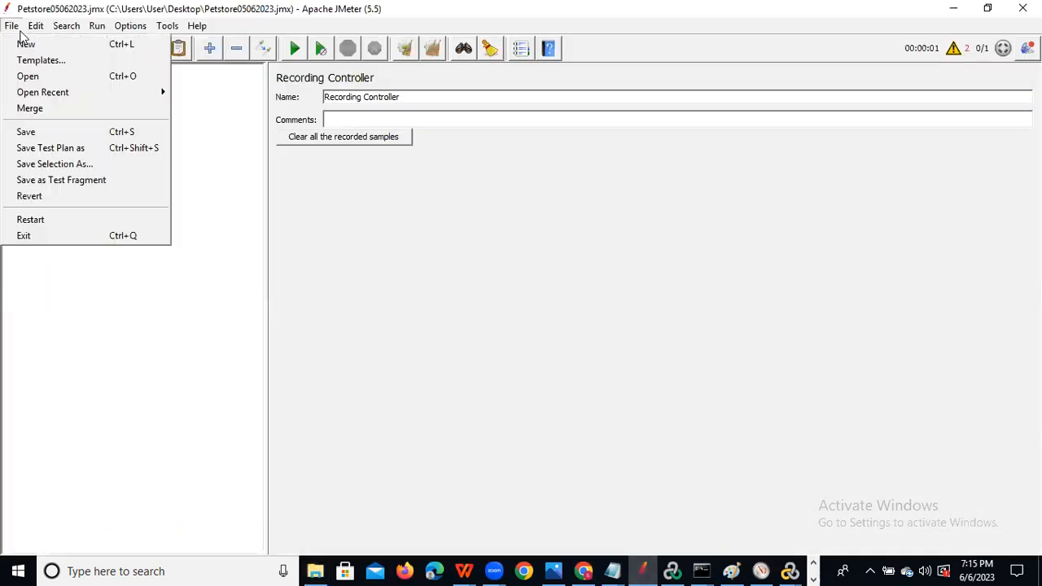
left_click(103, 82)
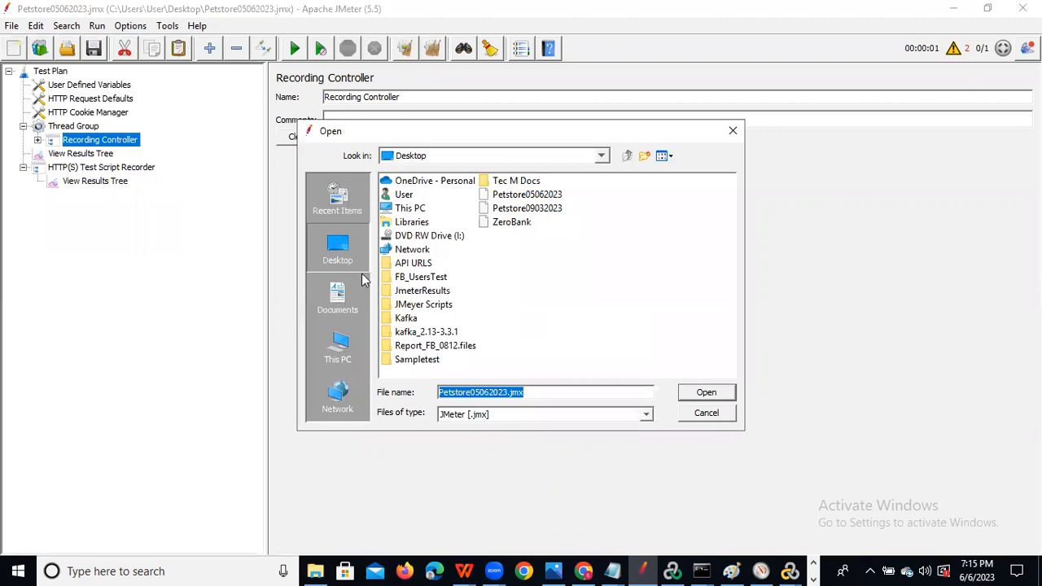
left_click(601, 155)
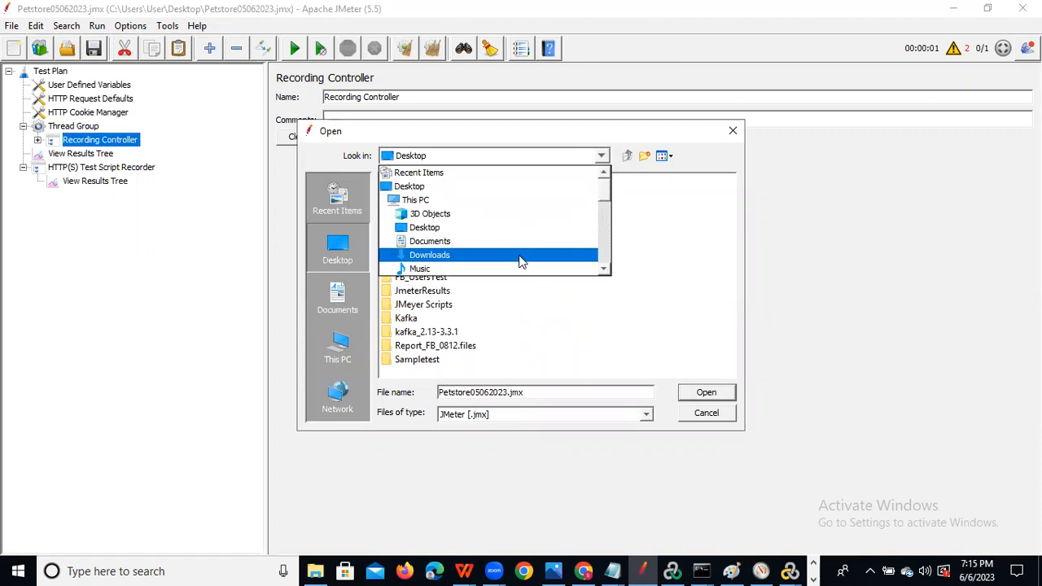
left_click(521, 257)
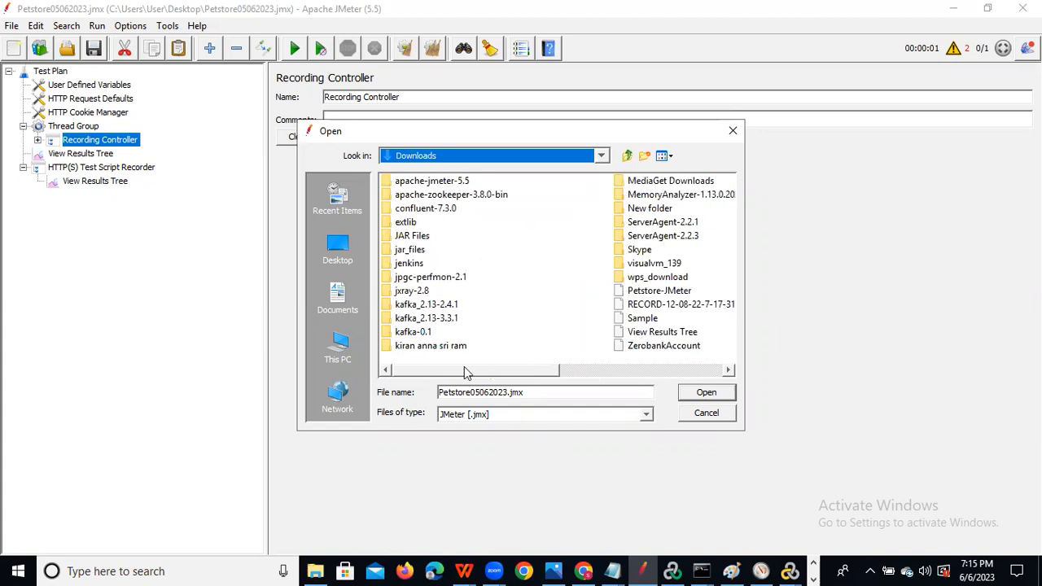
left_click_drag(466, 372, 561, 371)
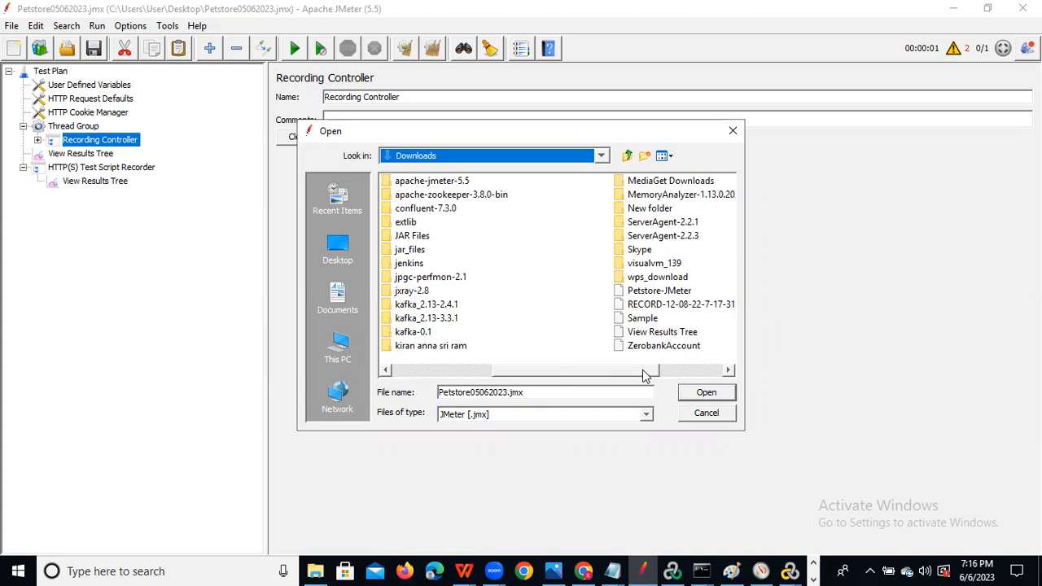
left_click_drag(649, 375, 659, 376)
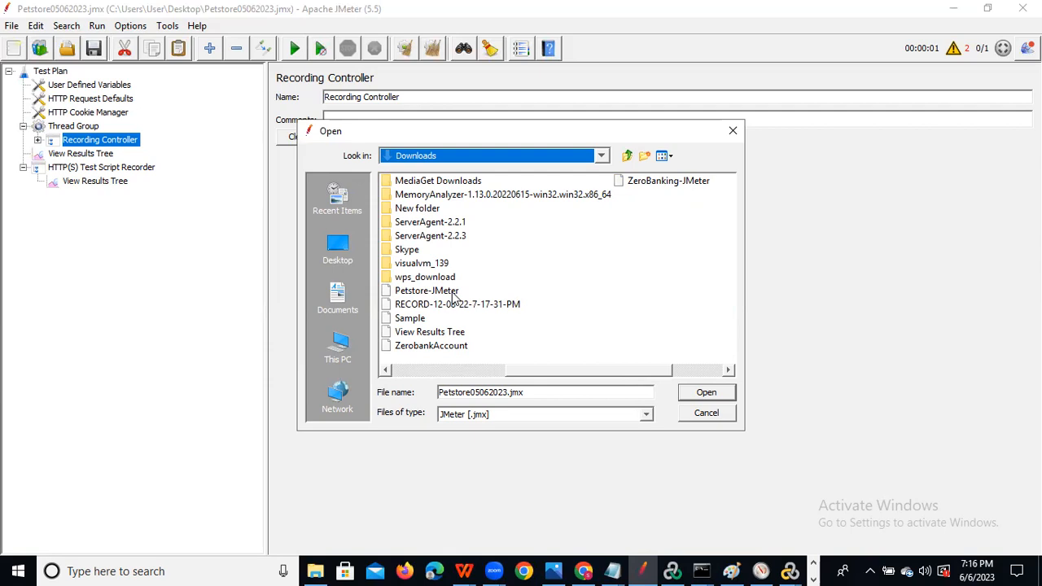
Open Petstore-JMeter.jmx and inspect the test plan and HTTP Header Manager.
left_click(588, 570)
left_click(444, 236)
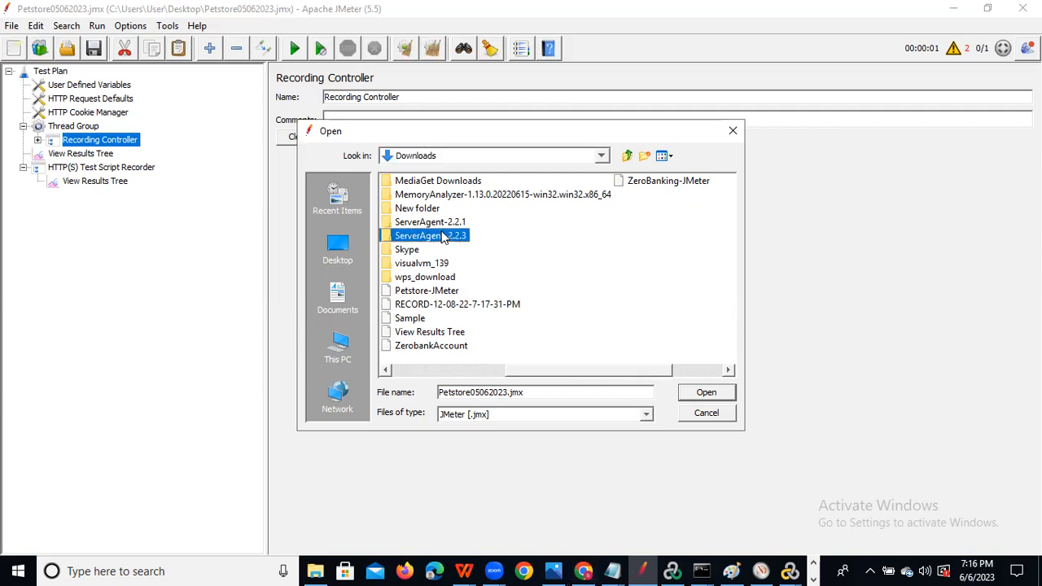
key("p")
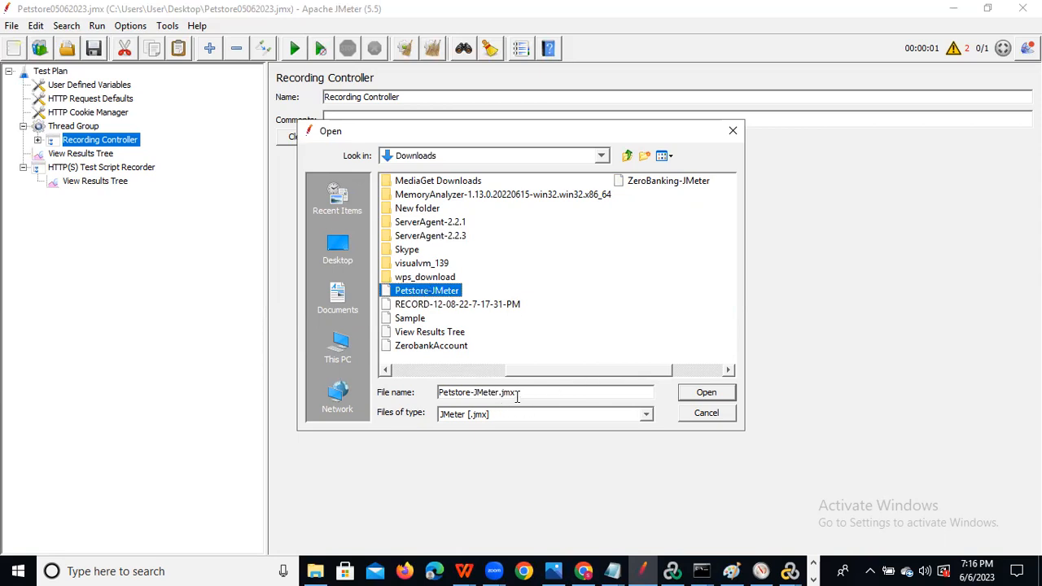
left_click(702, 396)
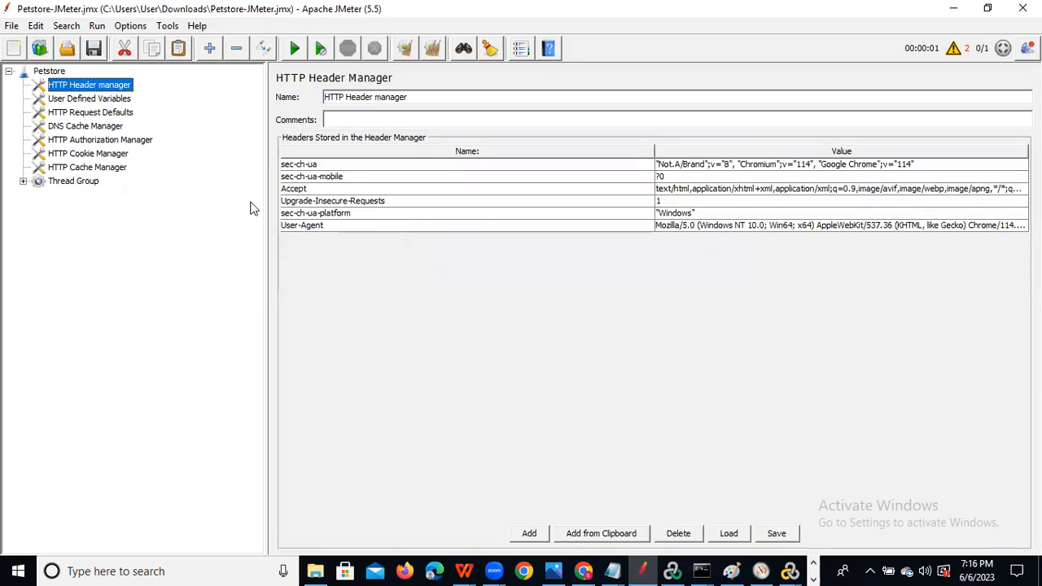
left_click(47, 72)
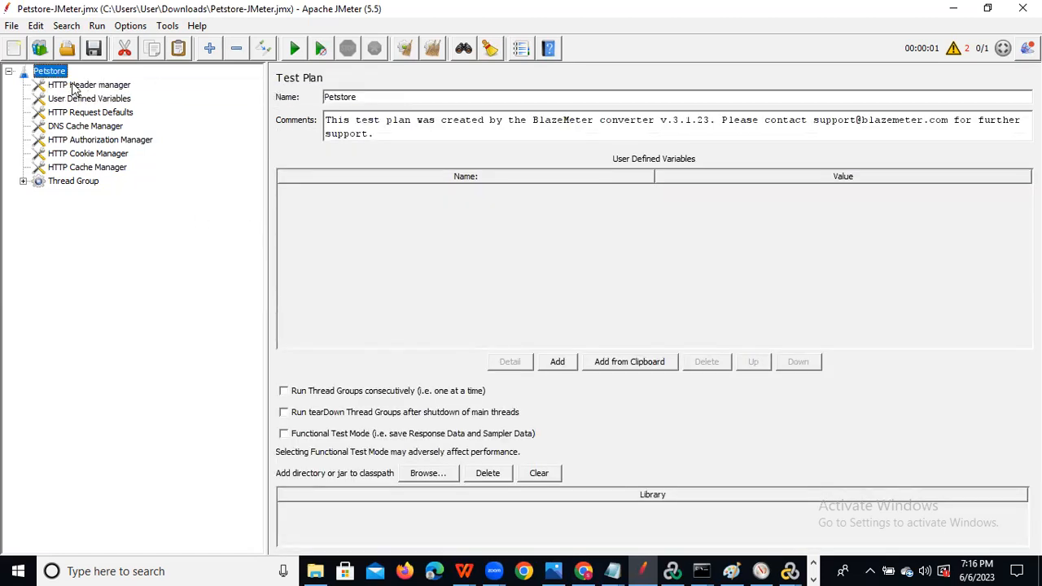
left_click(75, 86)
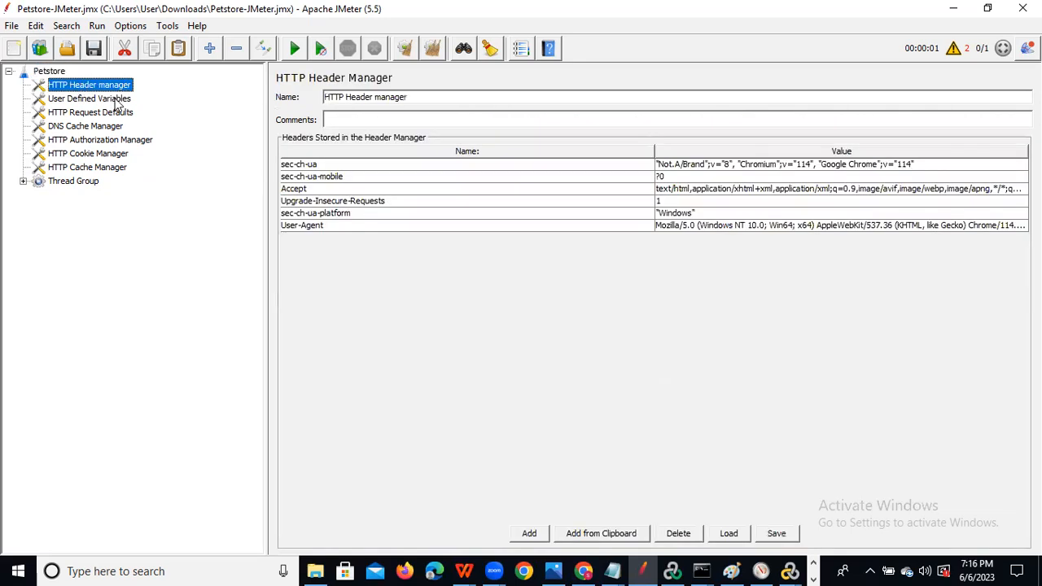
Review User Defined Variables, Request Defaults, DNS, Authorization, Cookie and Cache managers, then expand Thread Group.
left_click(116, 99)
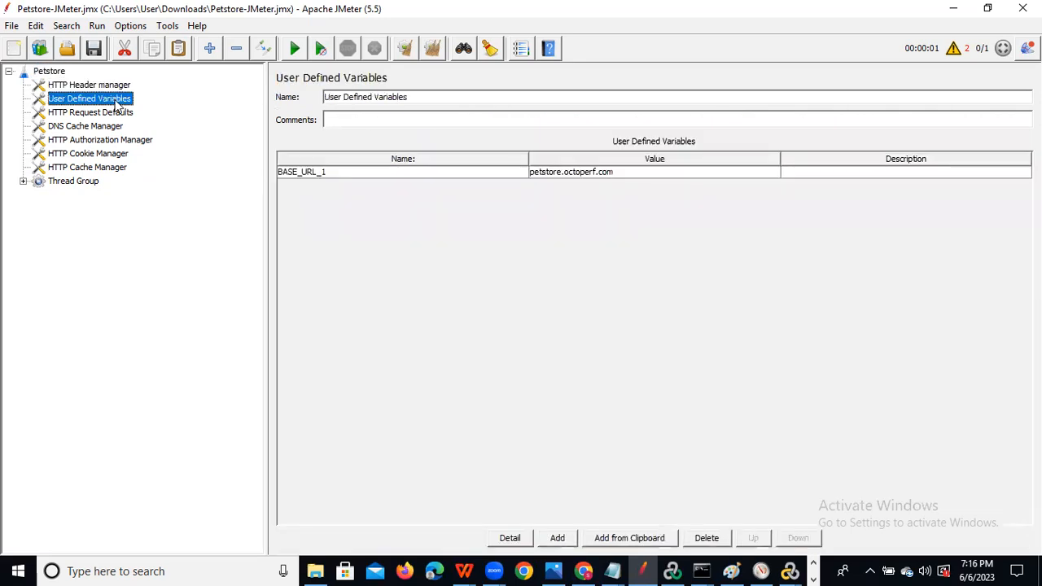
left_click(114, 113)
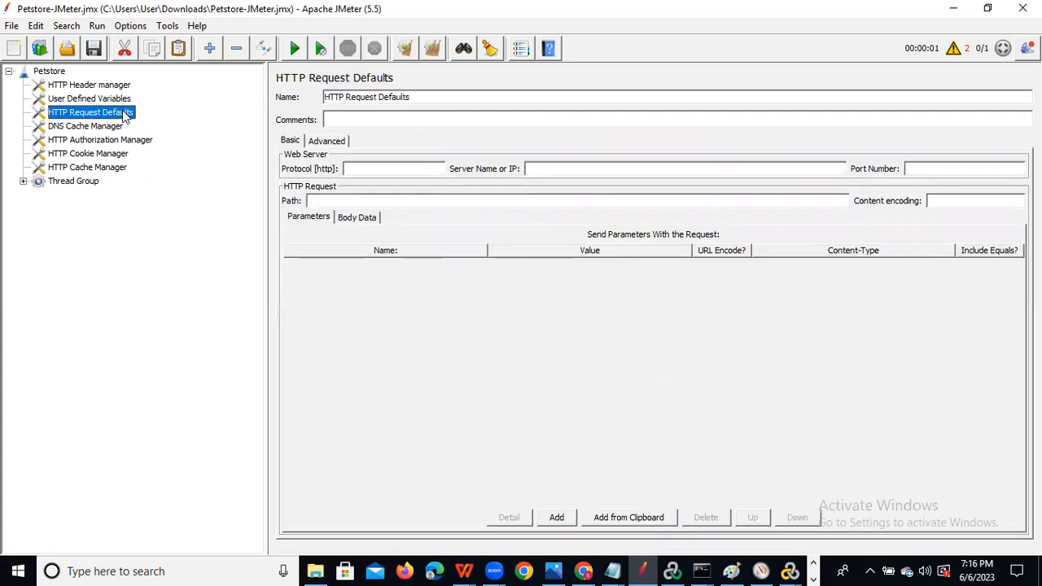
left_click(103, 127)
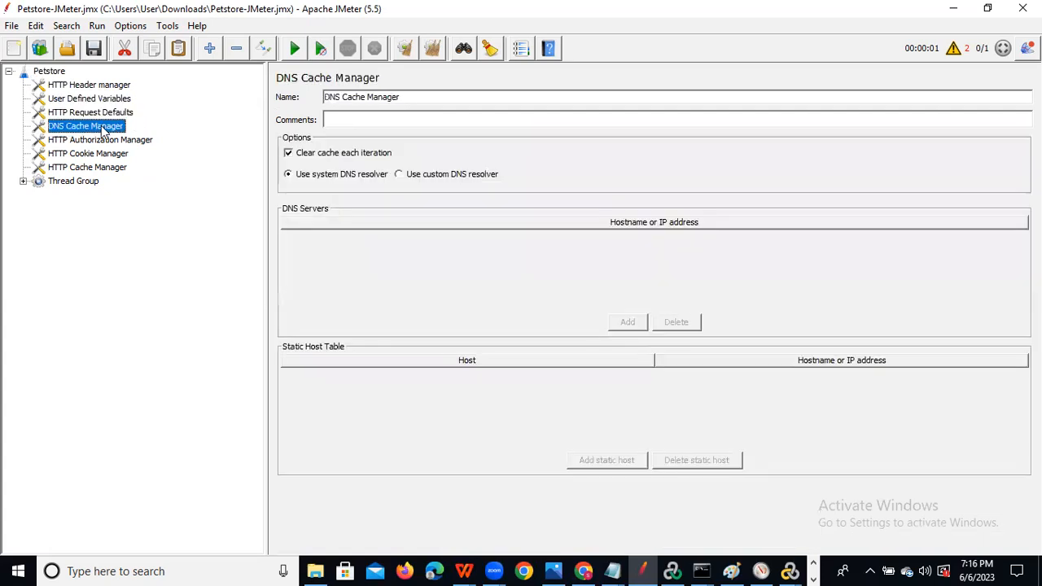
left_click(103, 143)
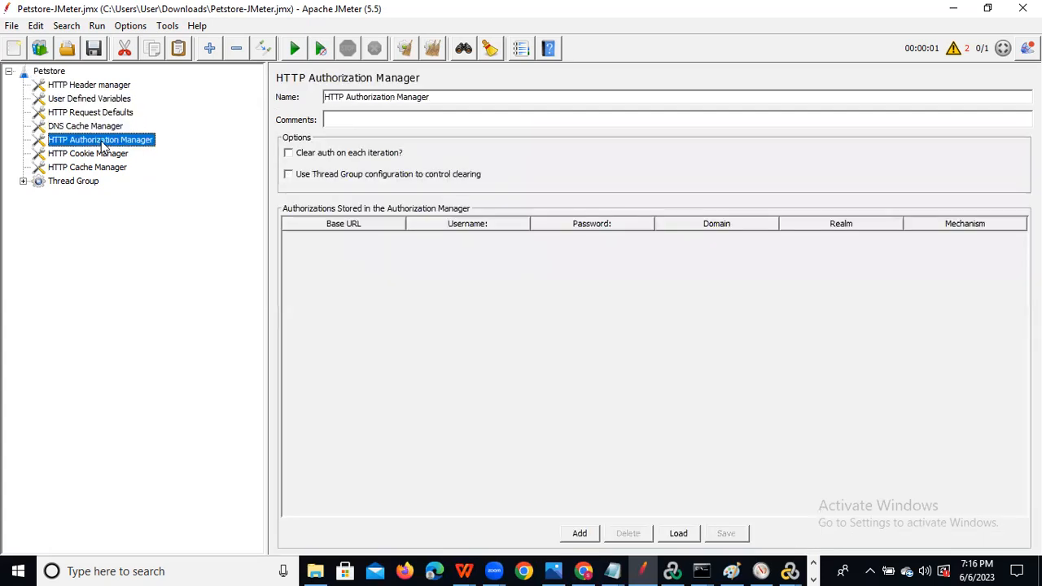
left_click(104, 154)
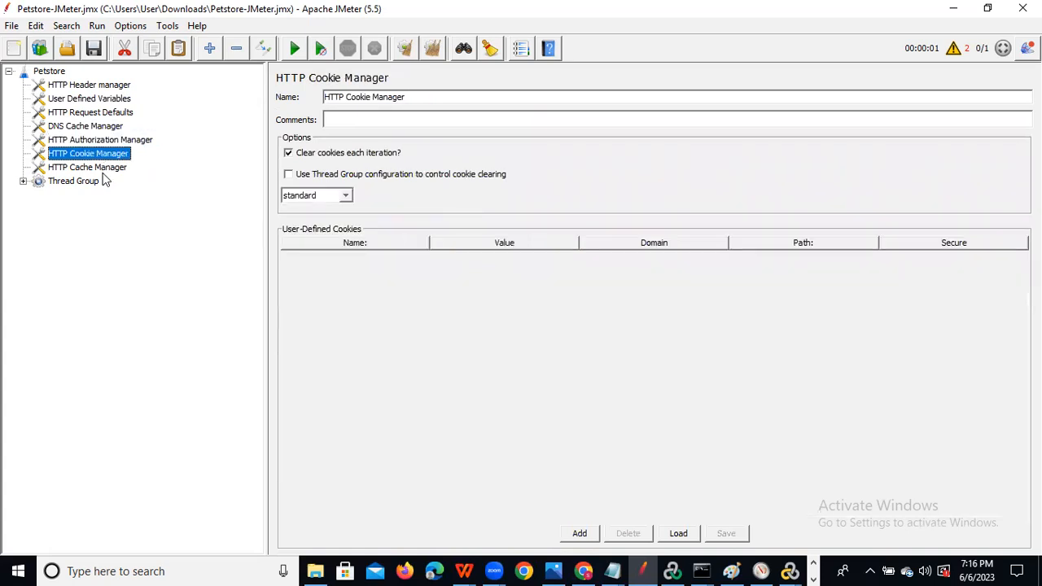
left_click(106, 167)
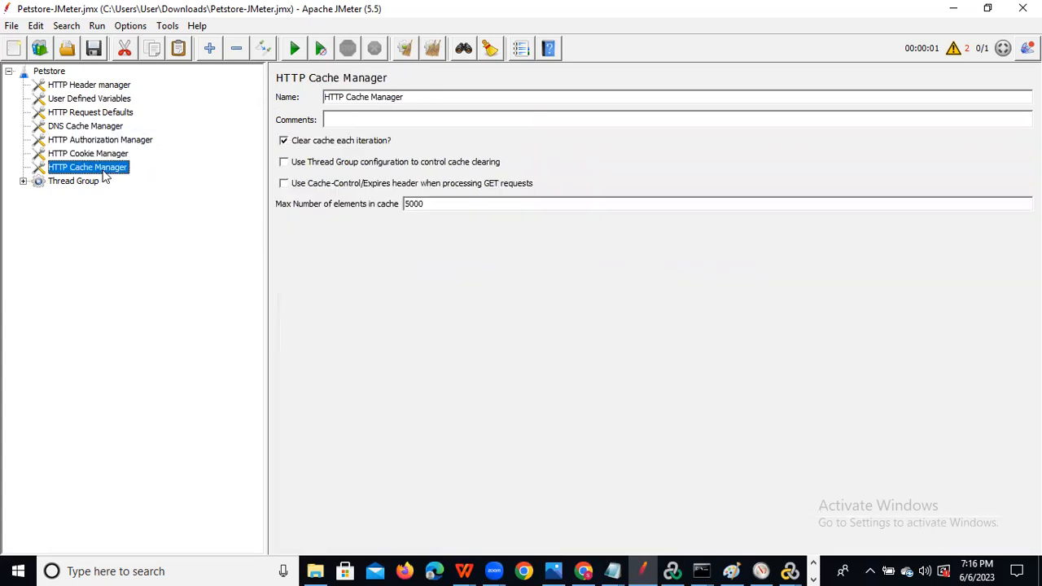
left_click(22, 181)
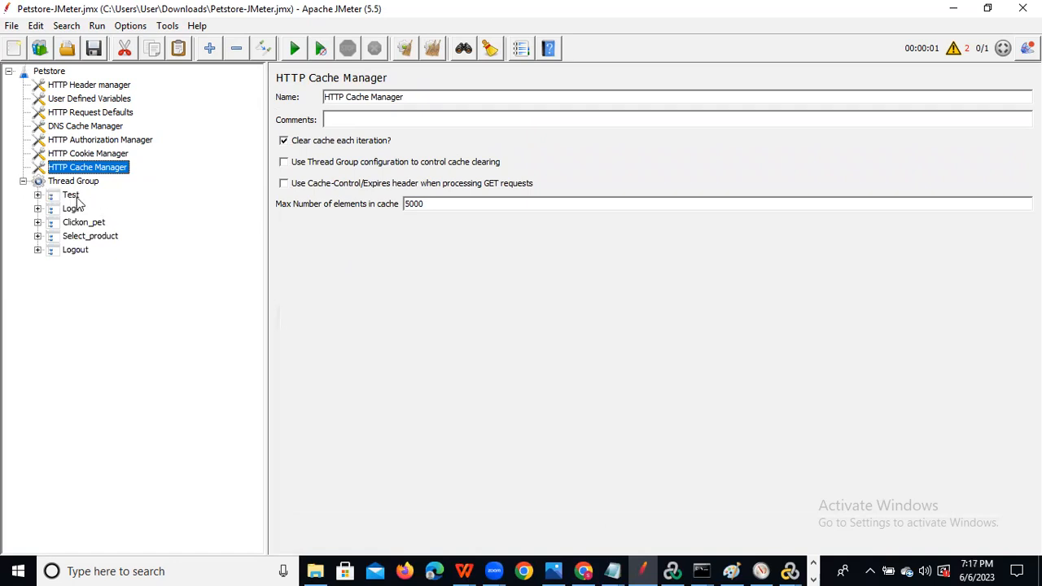
Rename the Test transaction controller to Launch.
left_click(37, 195)
left_click(71, 196)
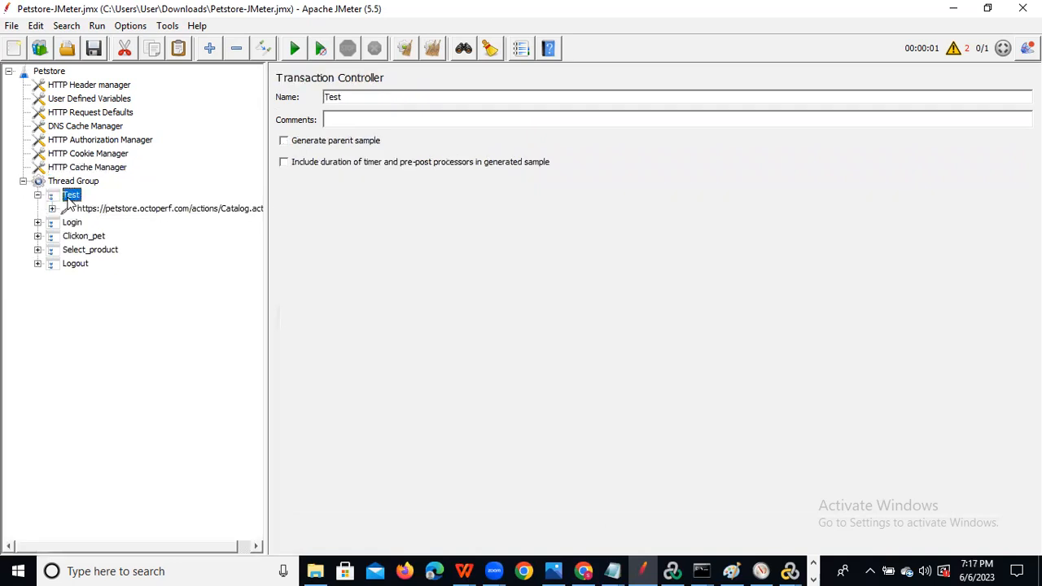
left_click_drag(354, 96, 273, 97)
type("Launch")
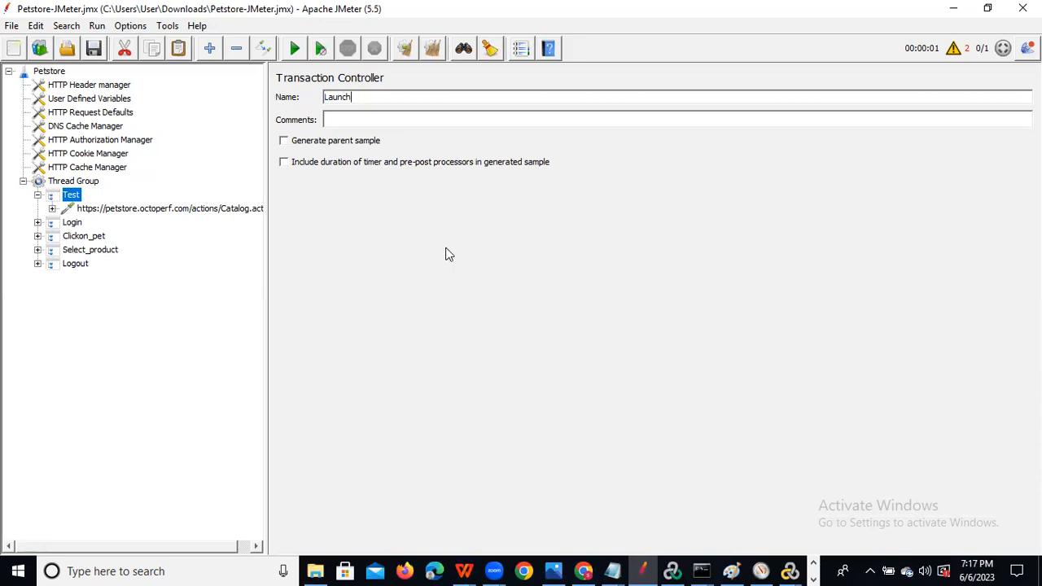
Expand the Login, Clickon_pet, Select_product and Logout controllers and inspect Launch's Catalog request.
left_click(37, 223)
left_click(37, 263)
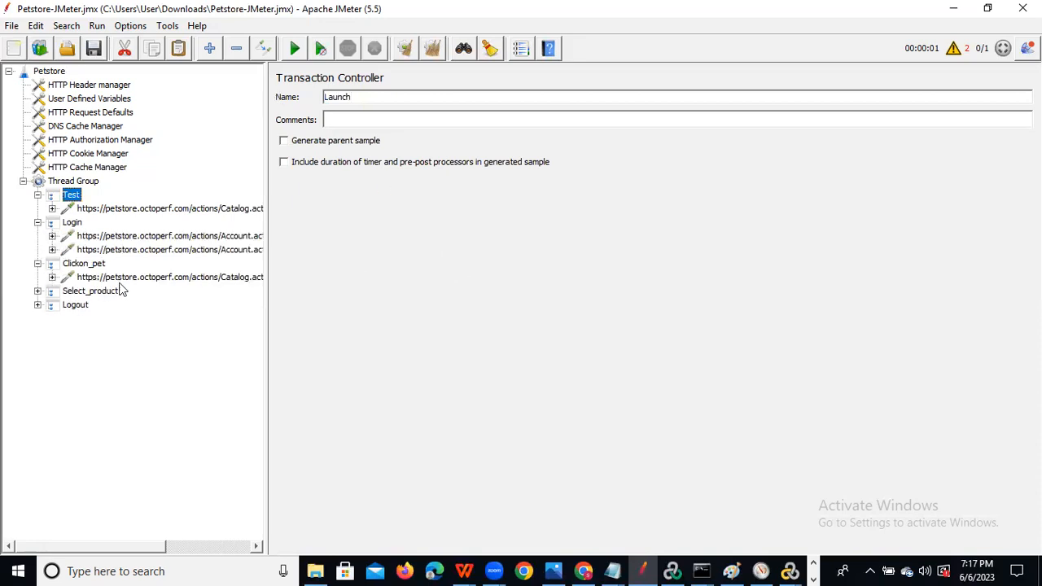
left_click(38, 290)
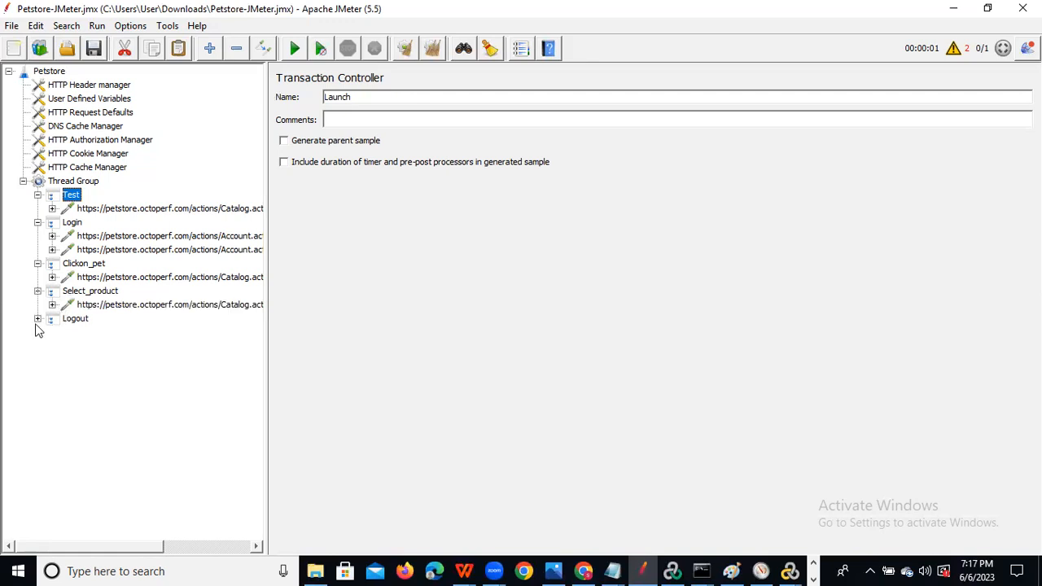
left_click(38, 319)
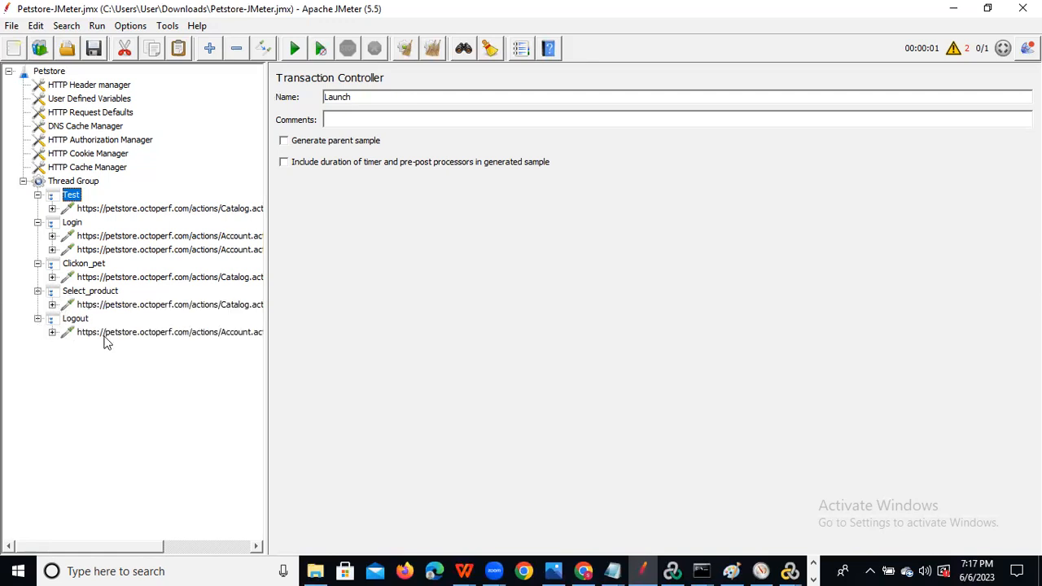
left_click(161, 210)
left_click(80, 199)
left_click(135, 209)
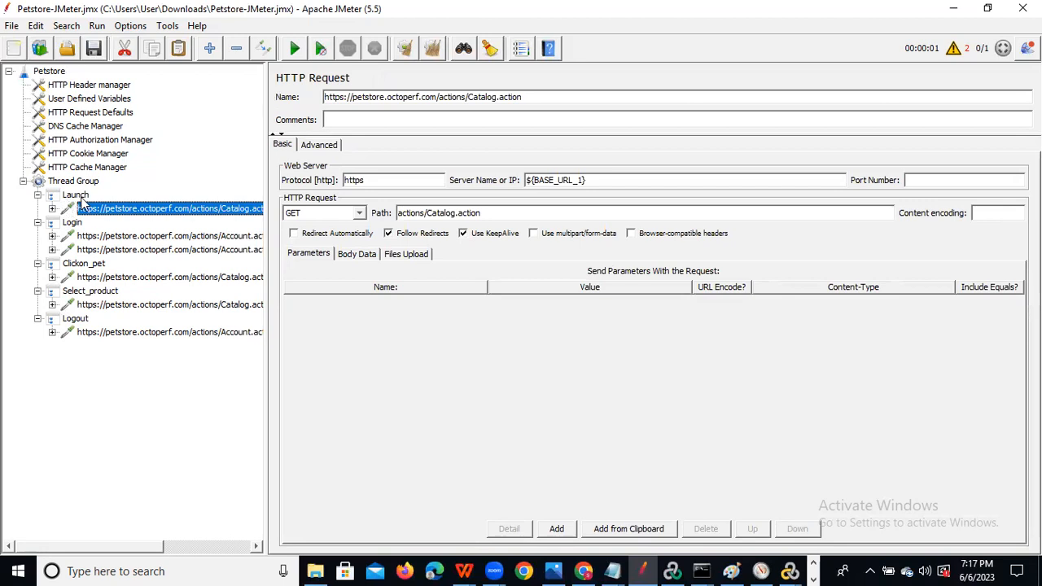
left_click(80, 199)
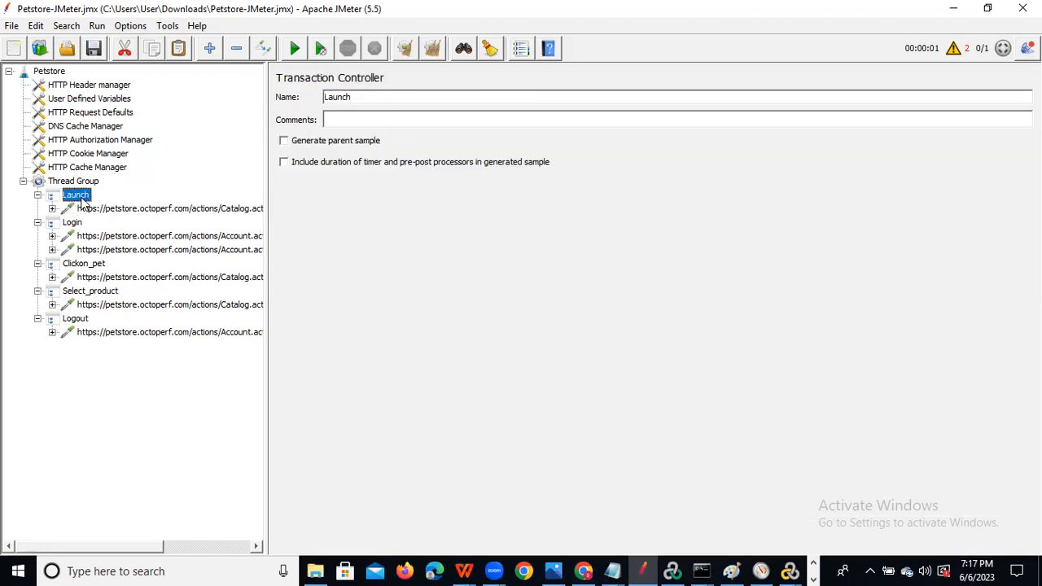
key("alt+Tab")
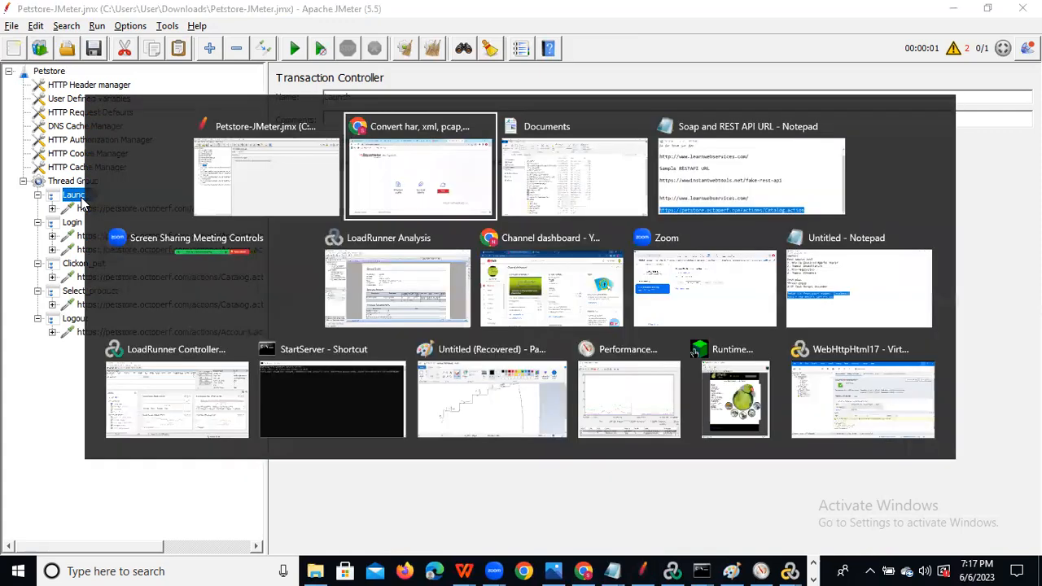
left_click(666, 15)
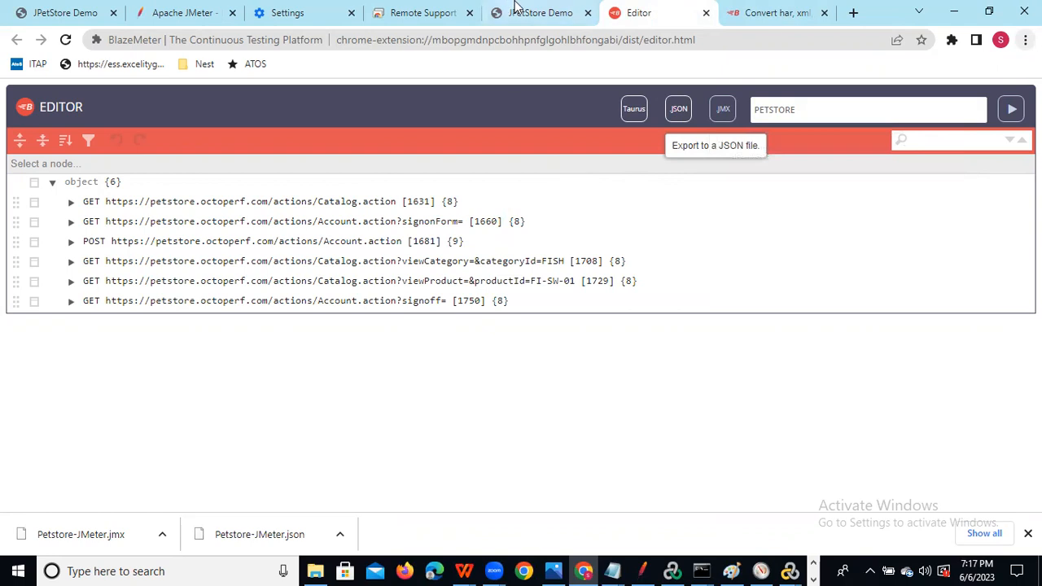
left_click(552, 14)
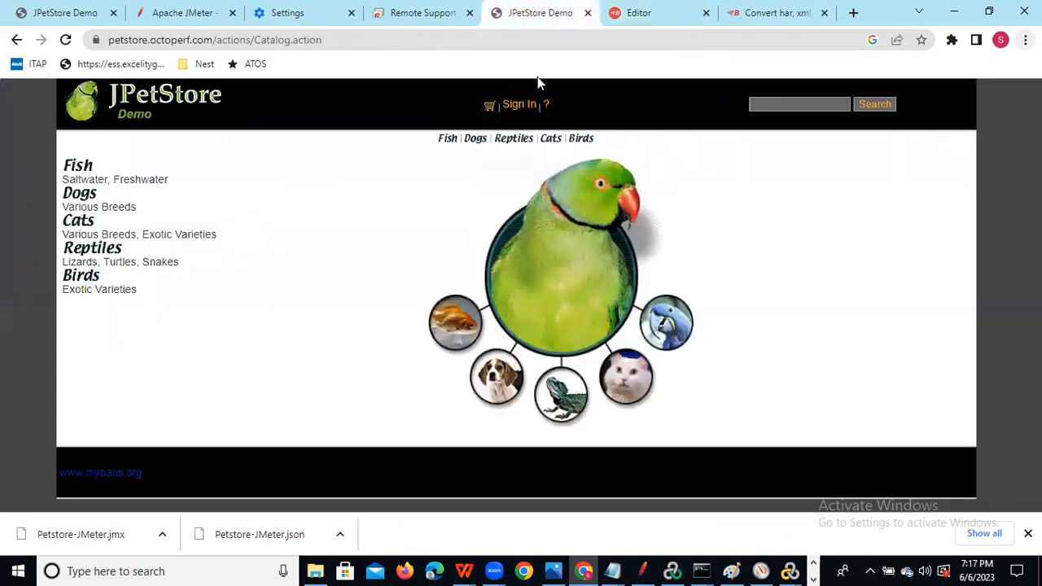
left_click(798, 14)
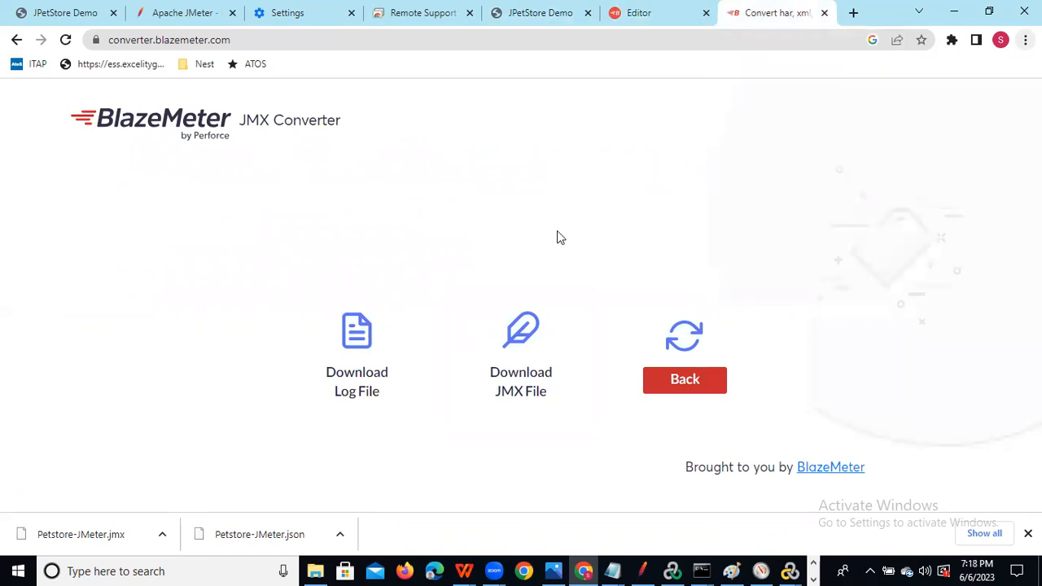
left_click(640, 567)
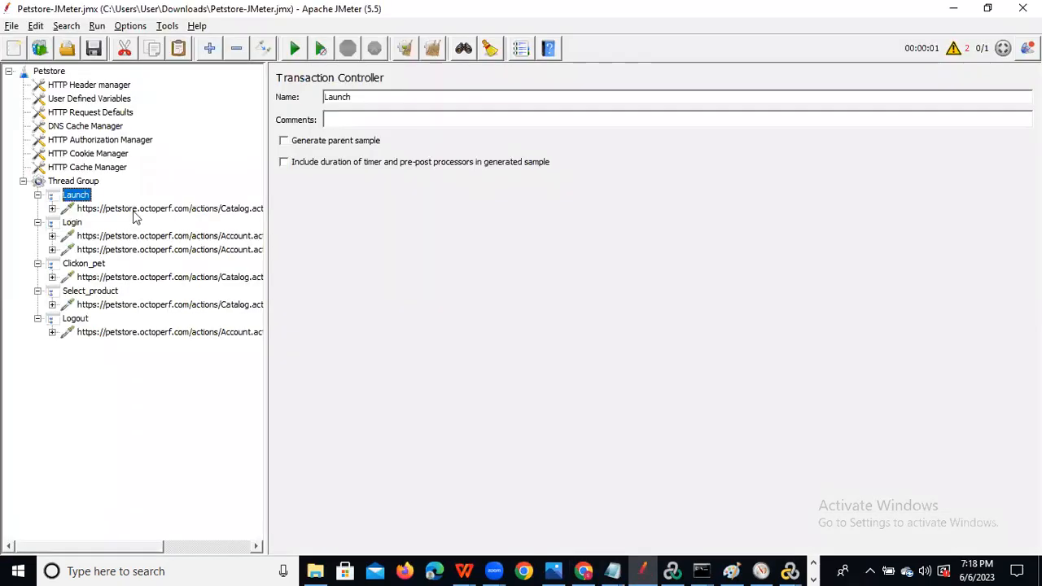
Add a View Results Tree listener under the Thread Group via Add > Listener.
left_click(135, 210)
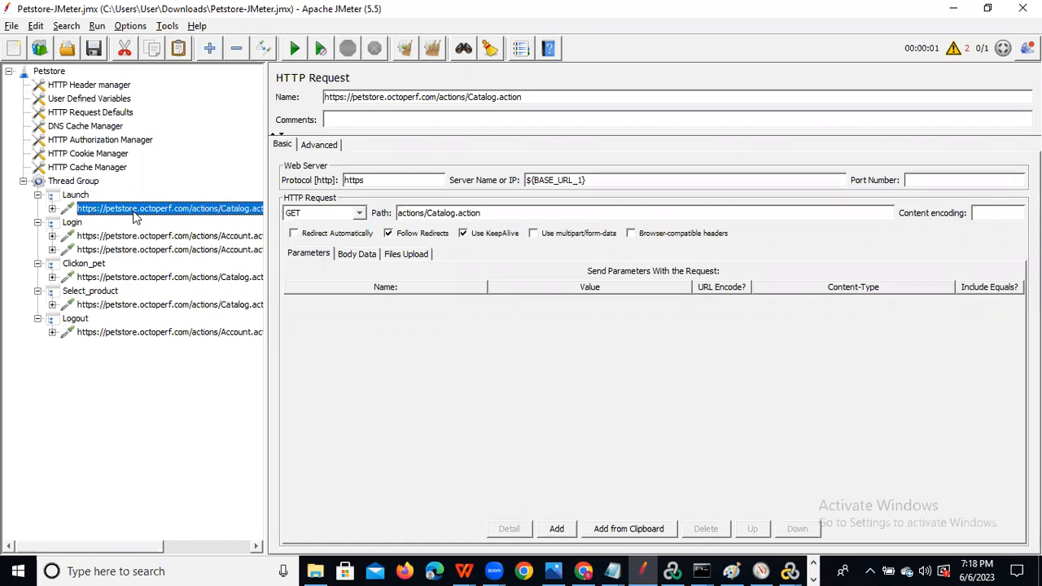
left_click(55, 184)
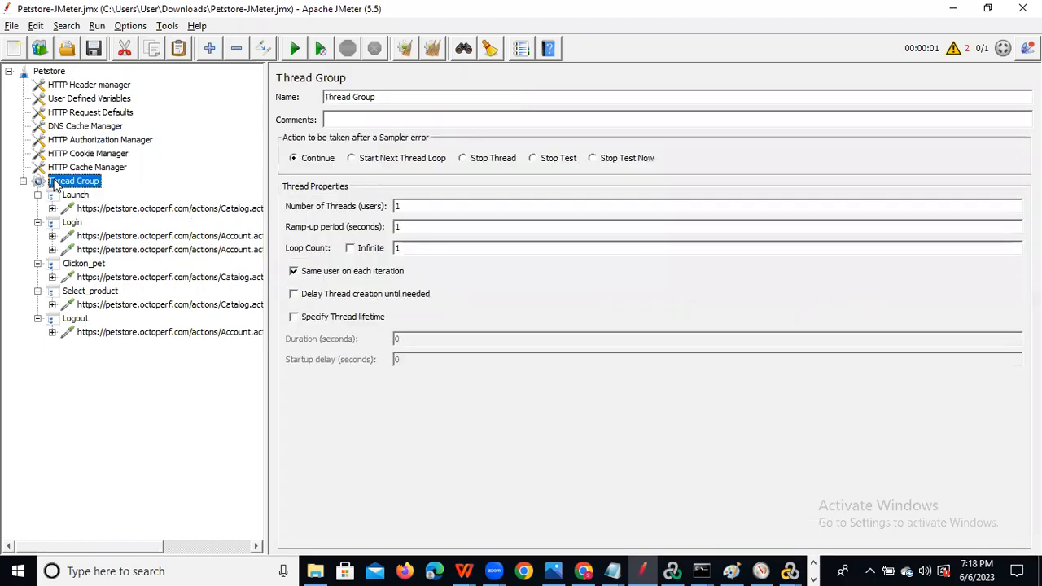
right_click(55, 186)
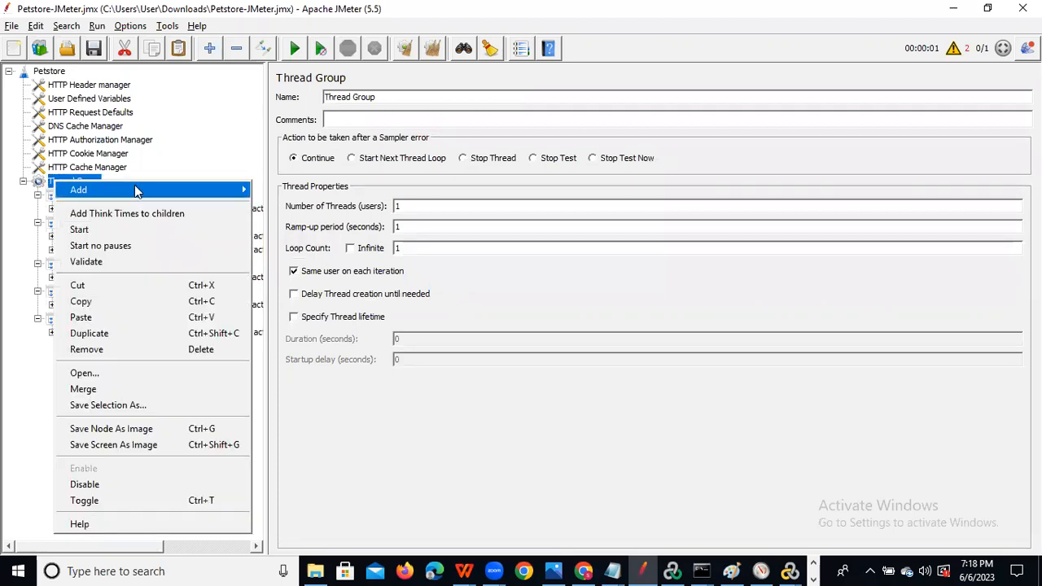
mouse_move(149, 188)
mouse_move(310, 195)
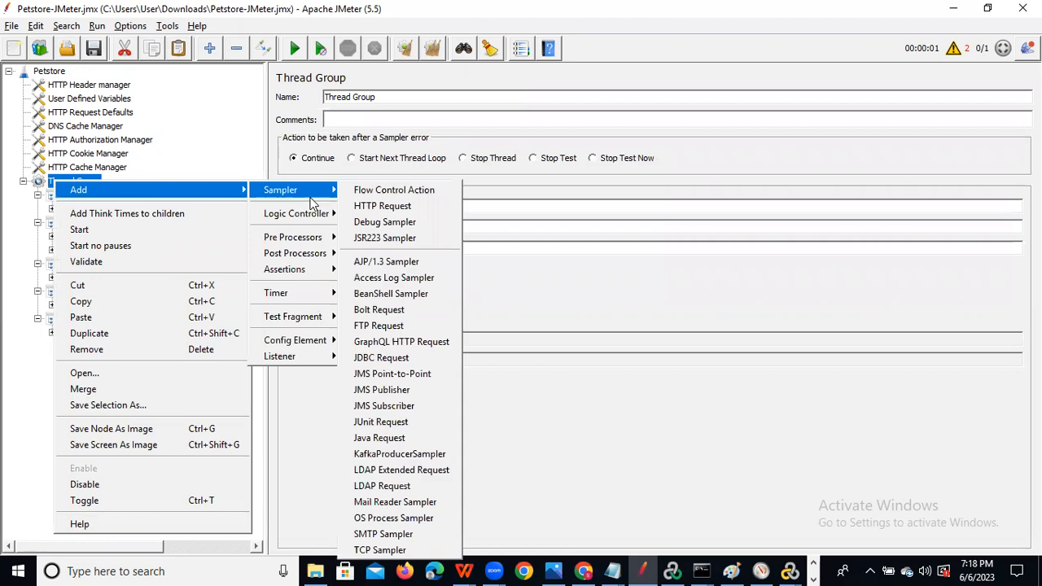
mouse_move(306, 359)
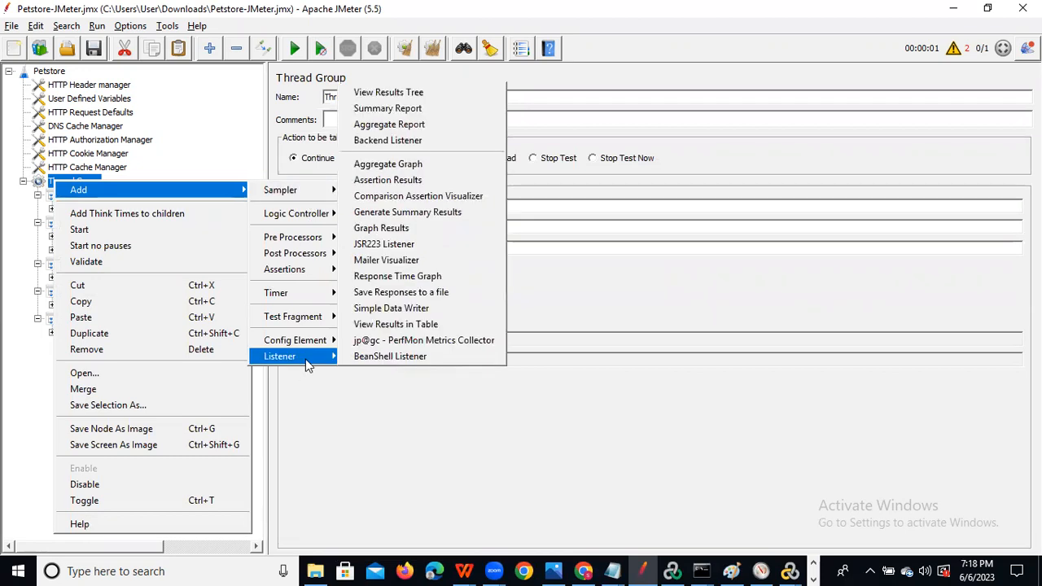
left_click(440, 93)
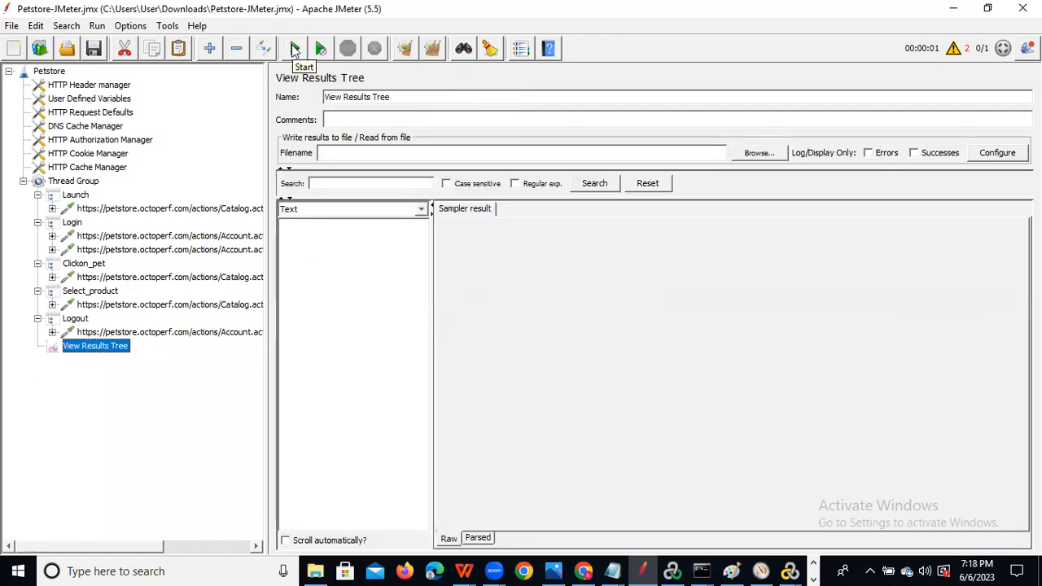
Run the Petstore test plan, then bring up the Windows search panel.
left_click(294, 49)
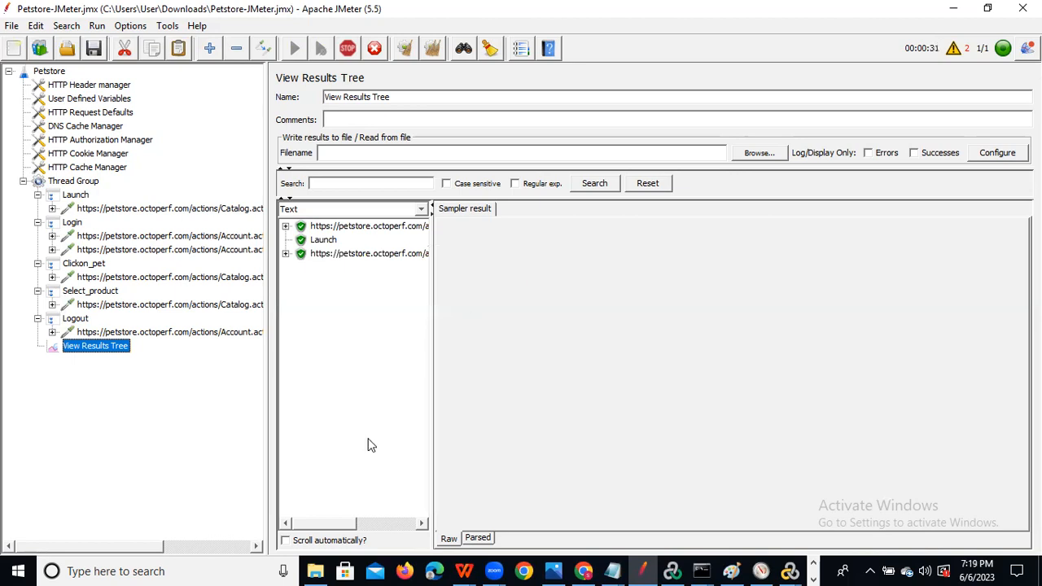
left_click(205, 570)
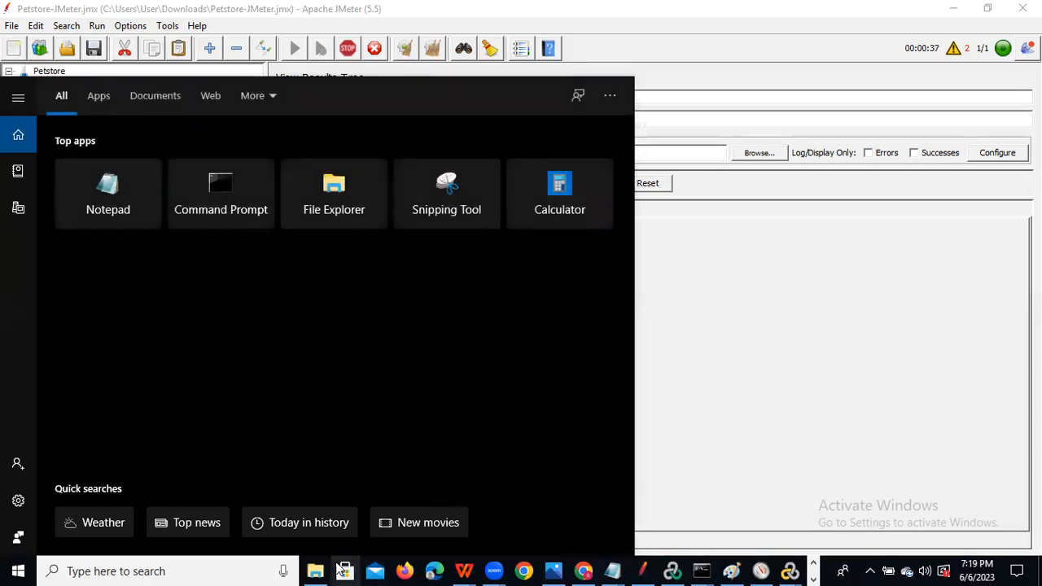
In File Explorer, browse C:\Program Files, then C:\Program Files (x86), and minimize the window.
left_click(318, 571)
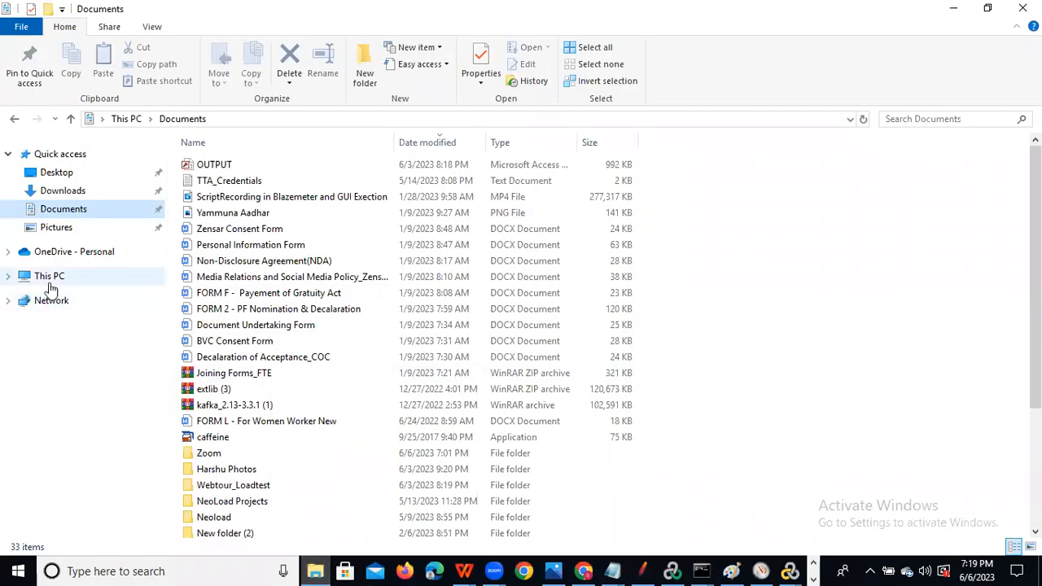
left_click(48, 277)
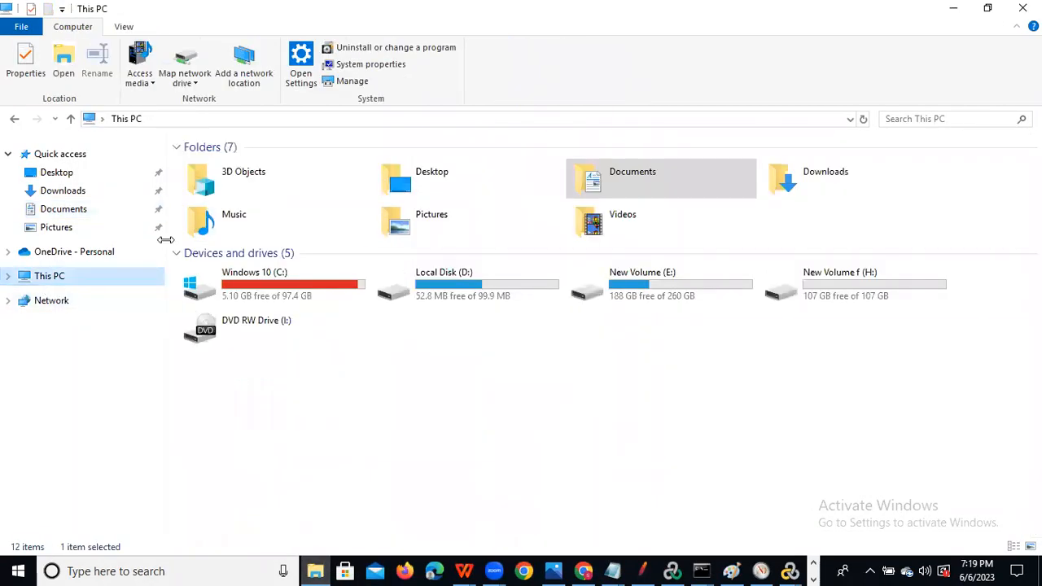
double_click(310, 293)
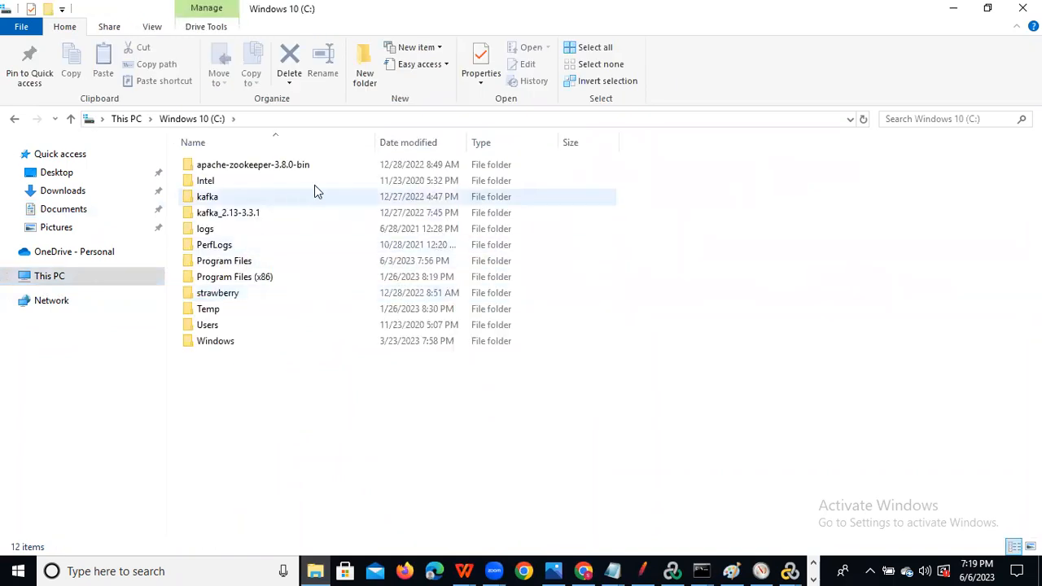
double_click(256, 261)
left_click(230, 281)
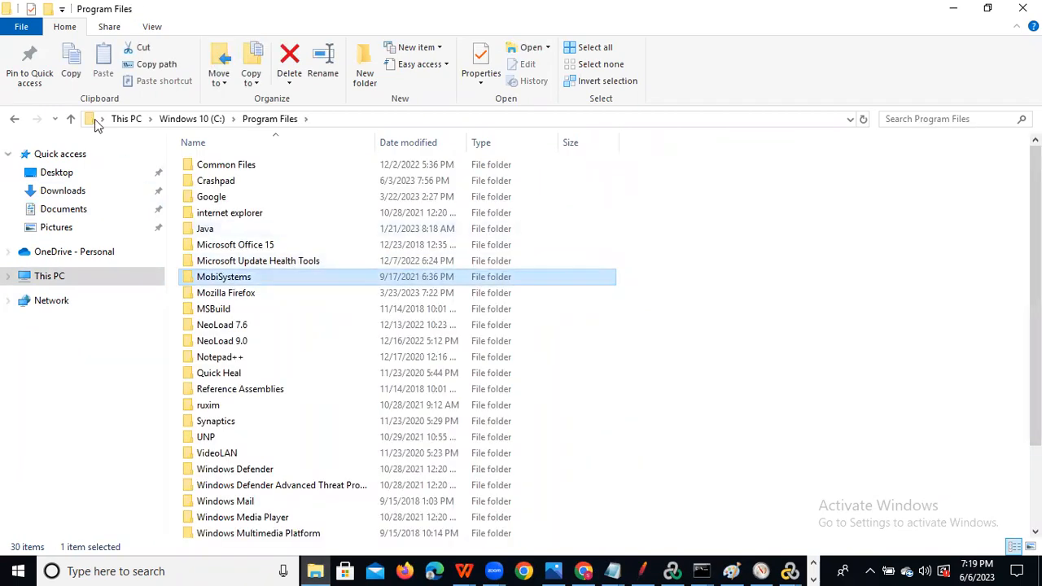
left_click(11, 121)
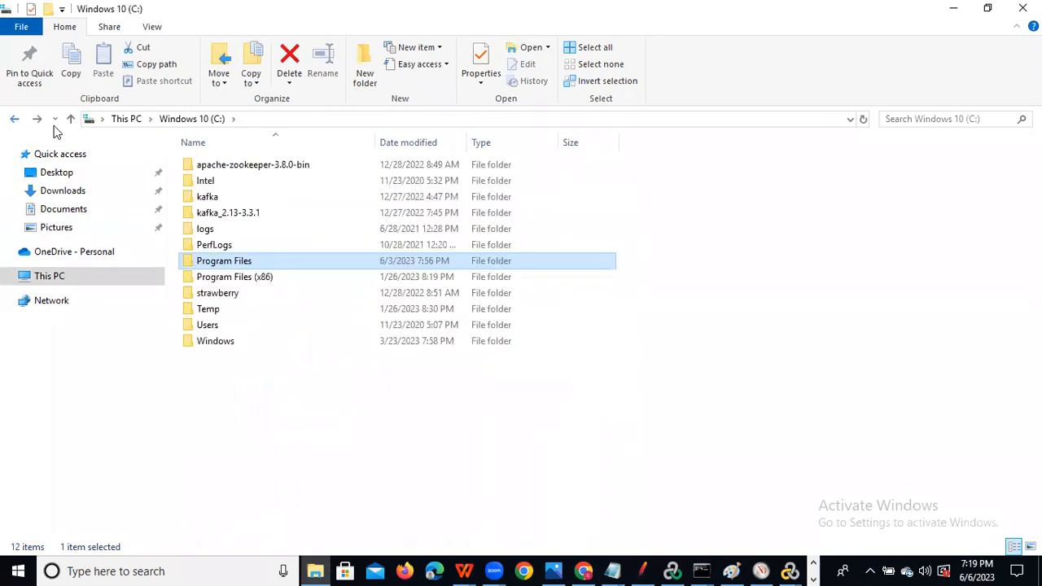
double_click(239, 281)
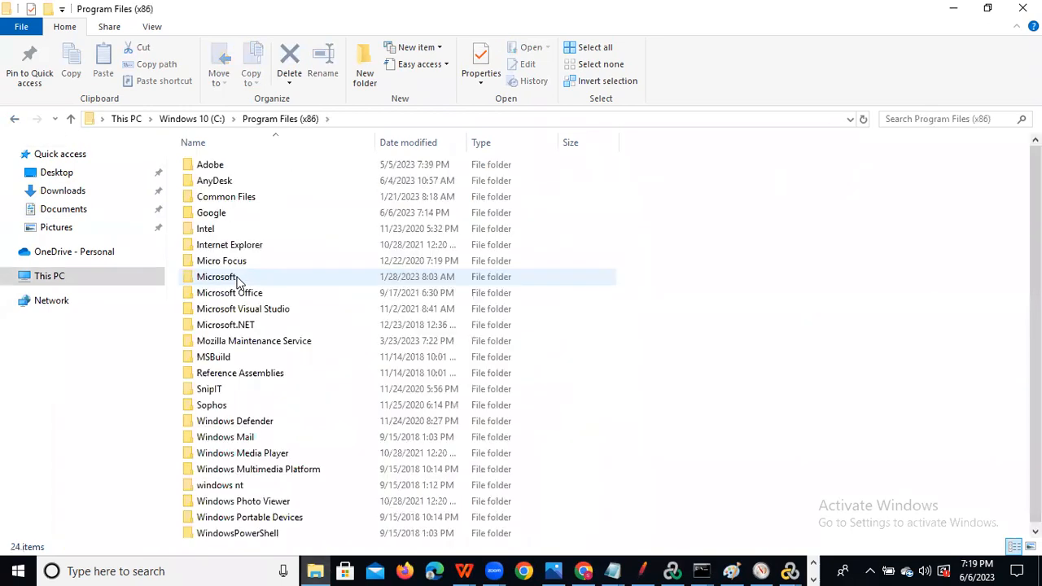
left_click(233, 329)
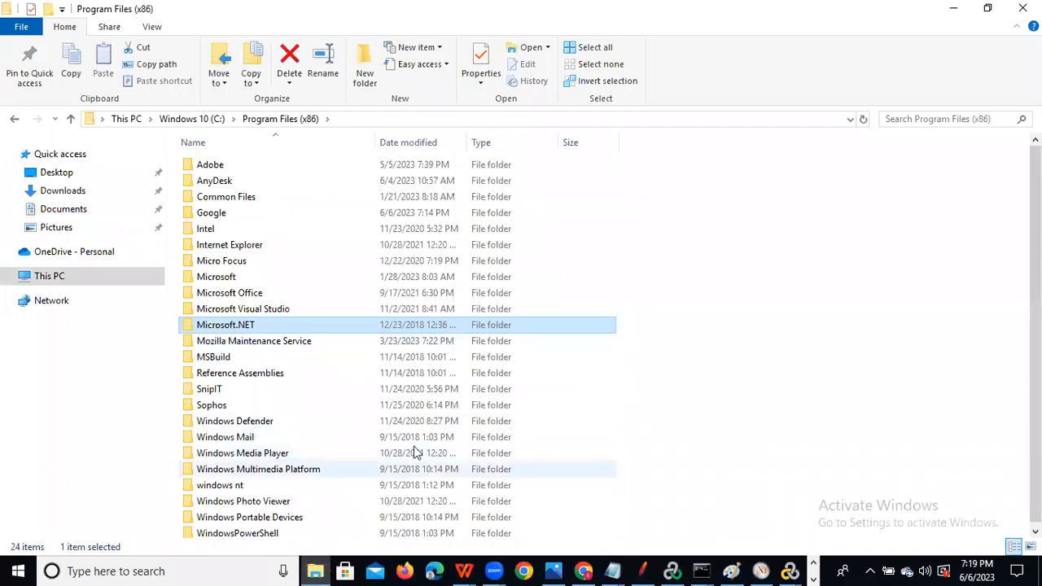
left_click(956, 8)
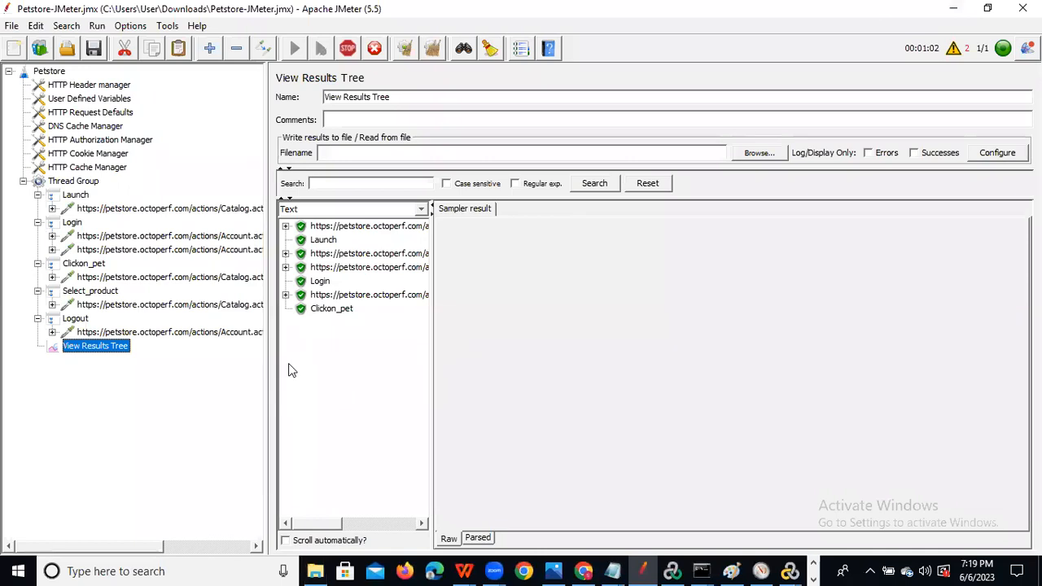
Review several sample results and their response data in View Results Tree, then select Launch.
left_click(345, 228)
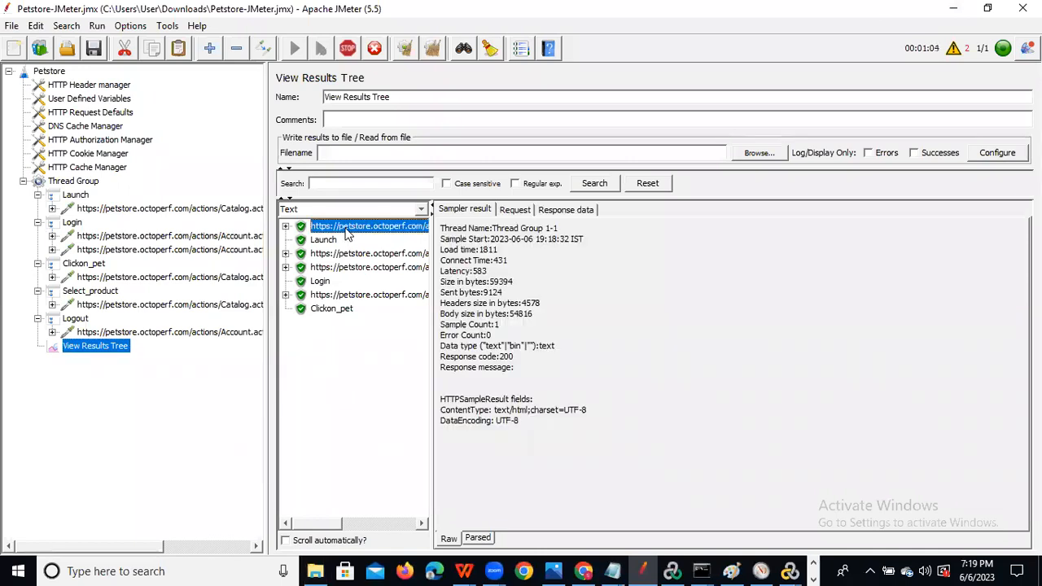
left_click(356, 253)
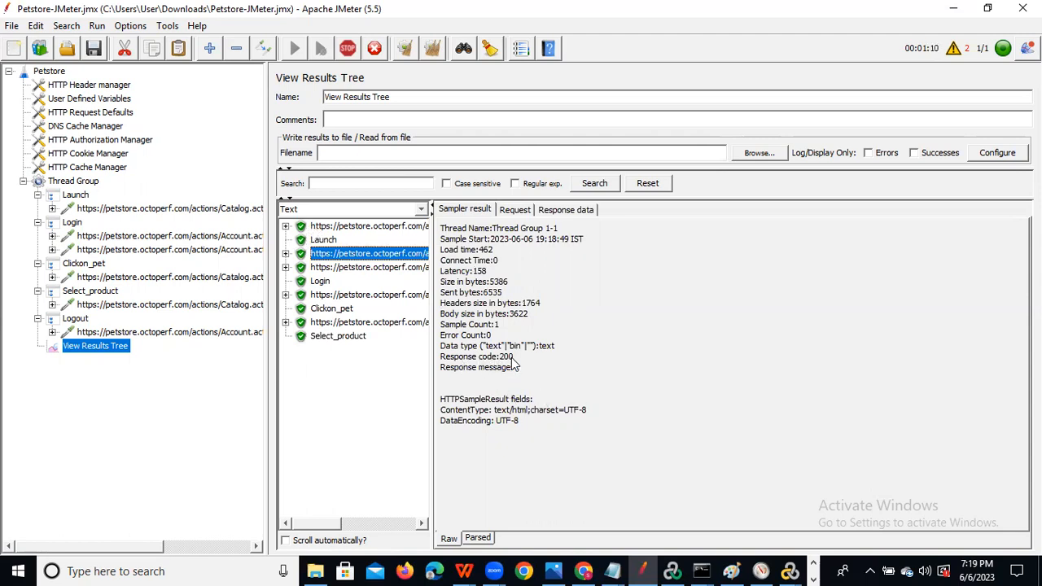
left_click(573, 210)
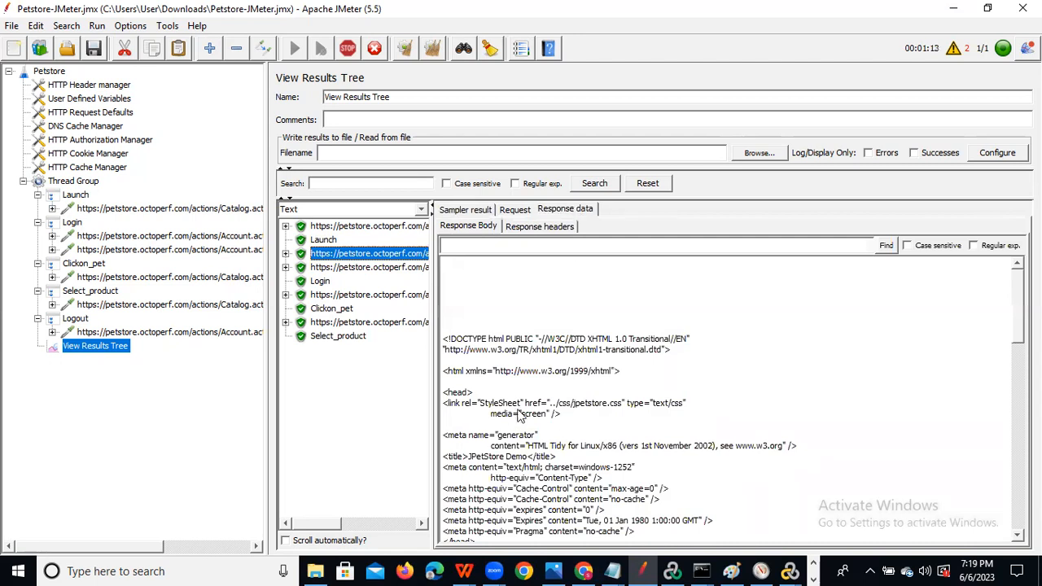
left_click(335, 267)
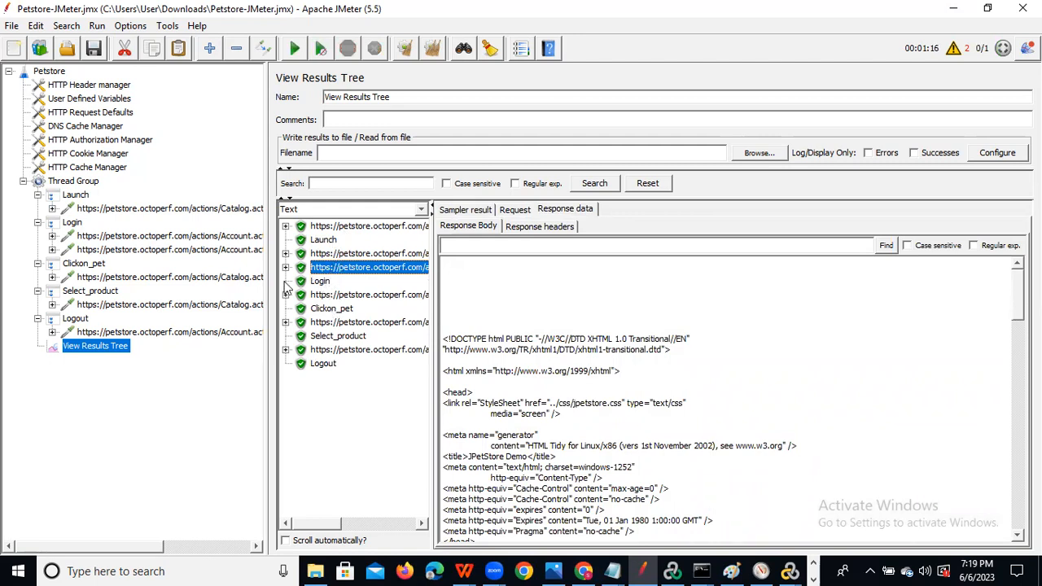
left_click(78, 196)
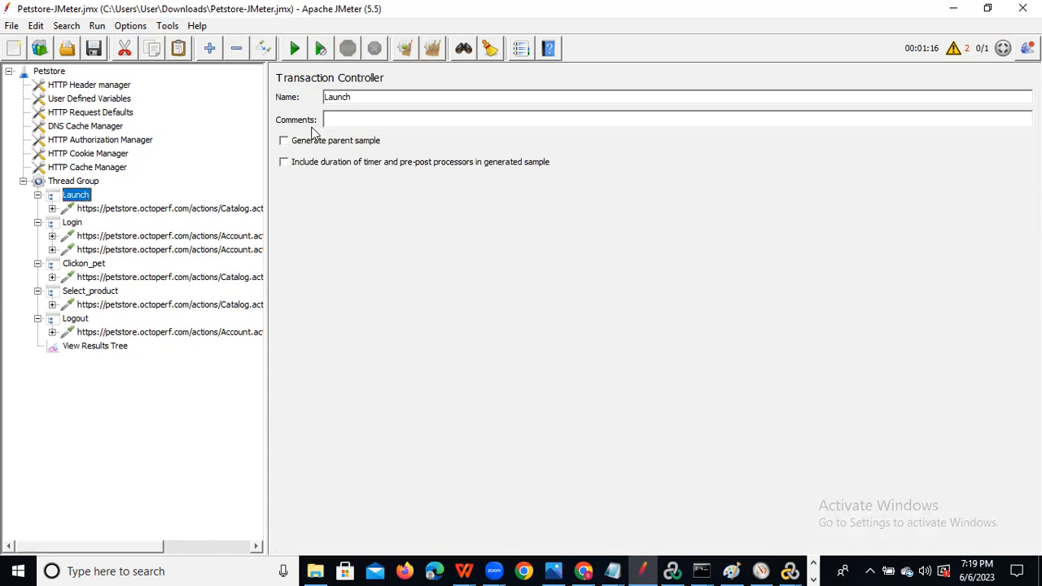
Enable Generate parent sample on Launch, Login, Clickon_pet, Select_product and Logout.
left_click(285, 141)
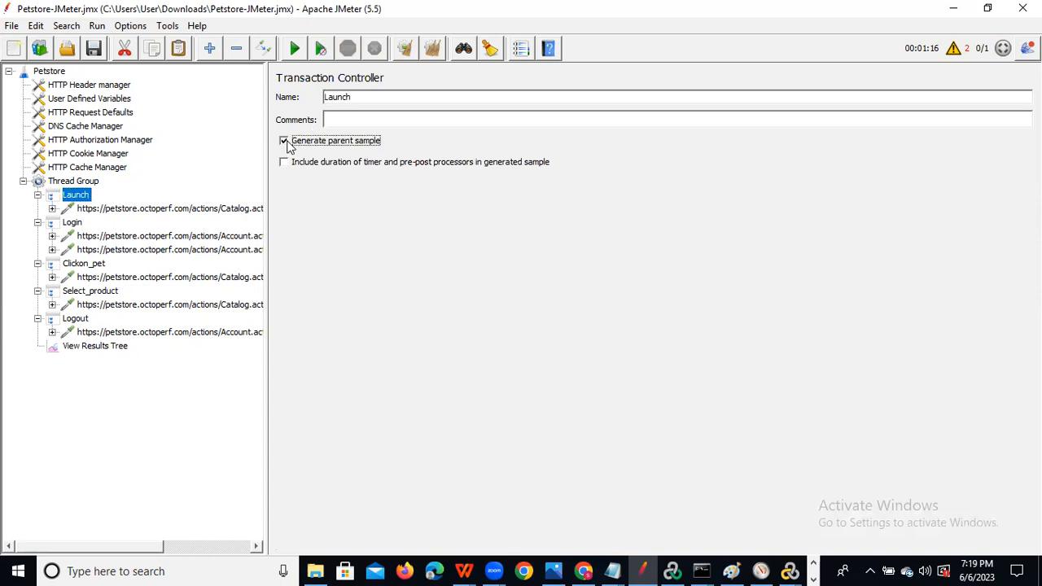
left_click(73, 224)
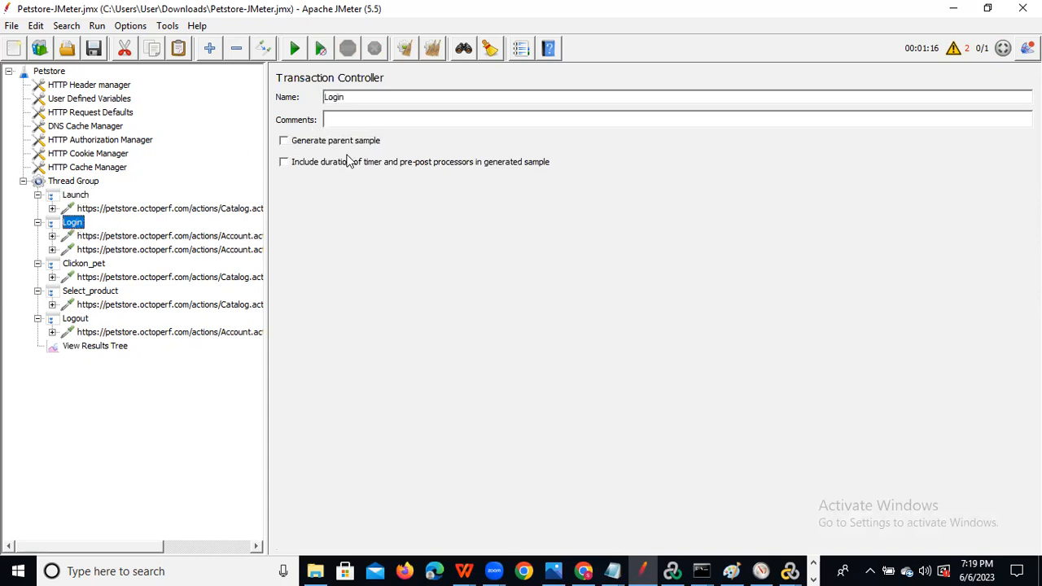
left_click(284, 142)
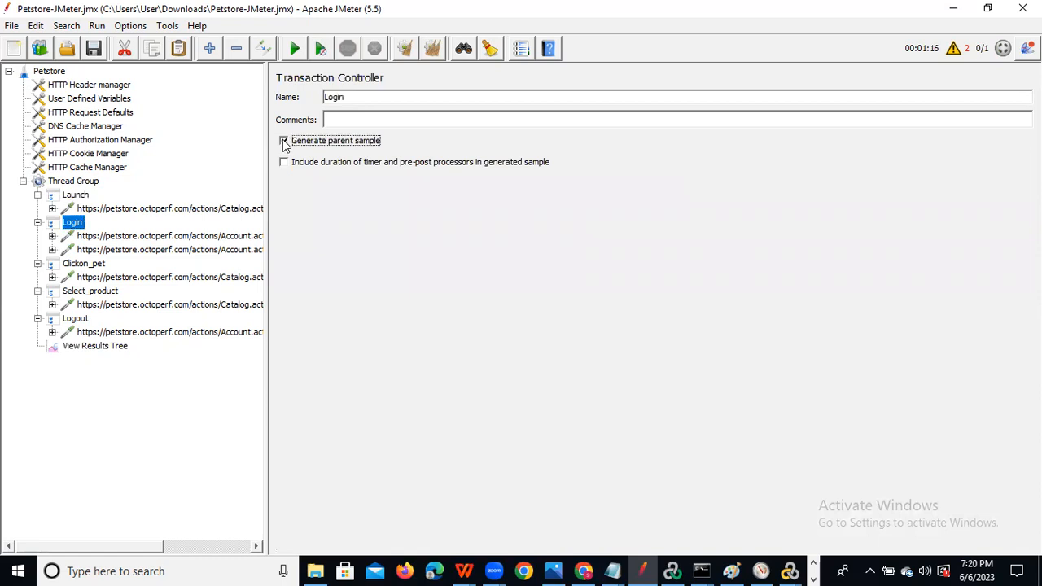
left_click(73, 267)
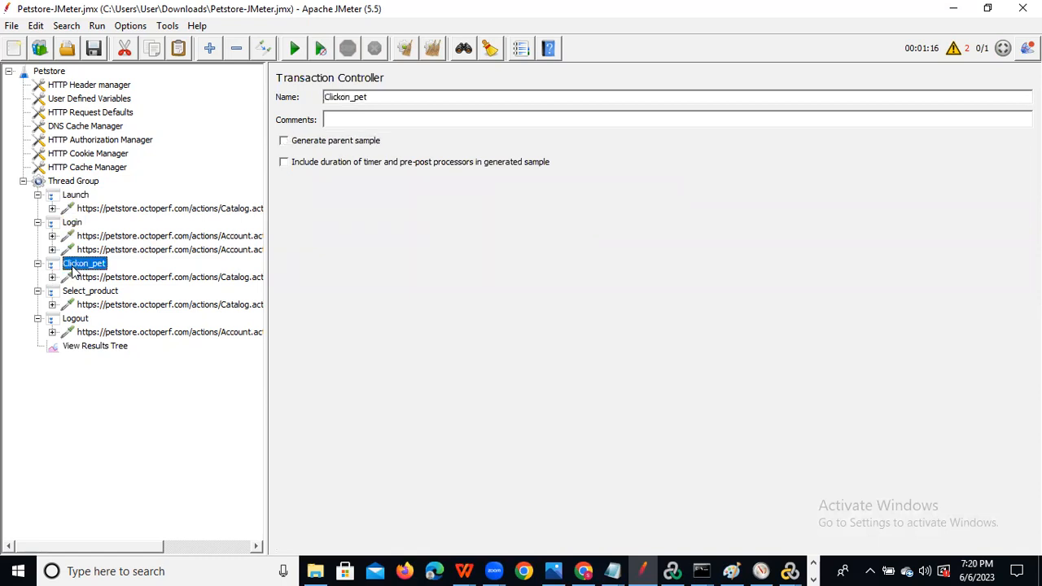
left_click(283, 142)
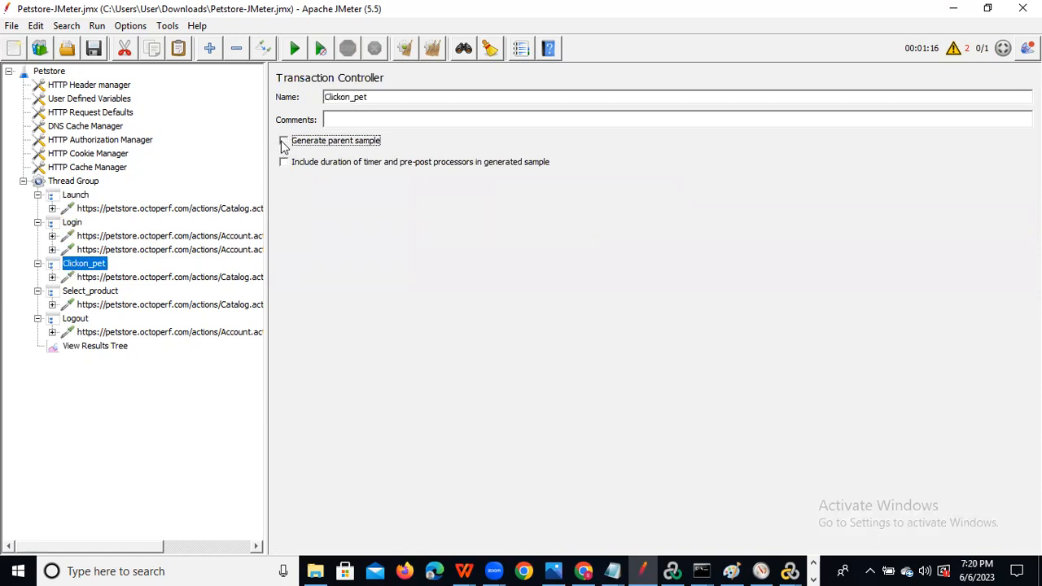
left_click(84, 293)
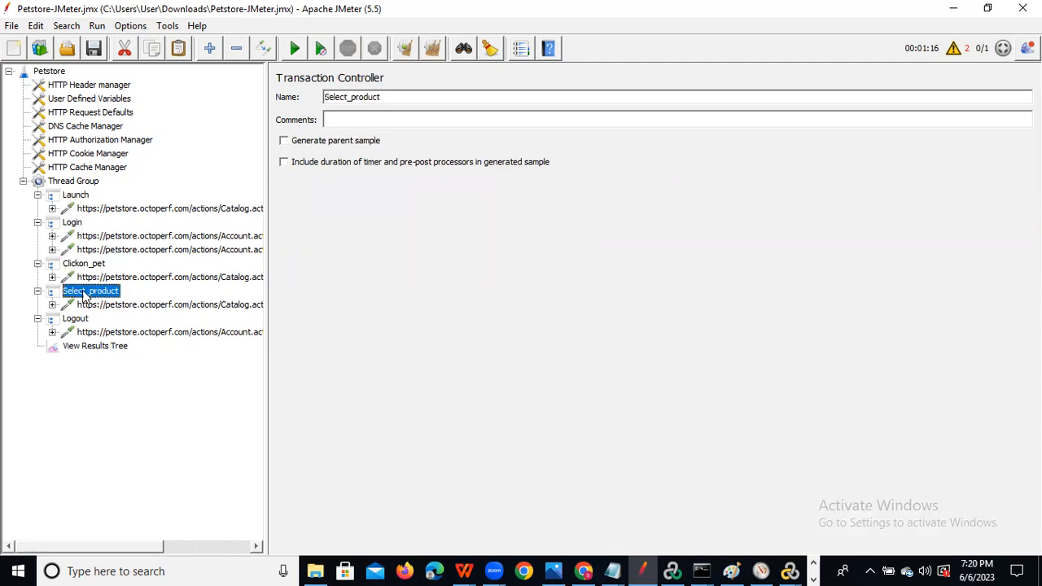
left_click(284, 142)
left_click(83, 322)
left_click(284, 143)
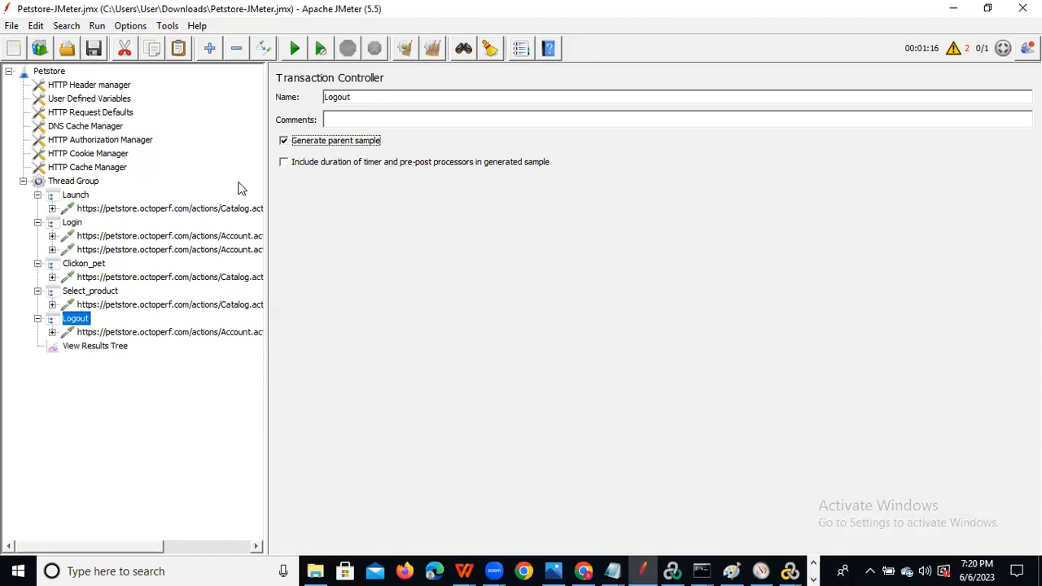
left_click(90, 346)
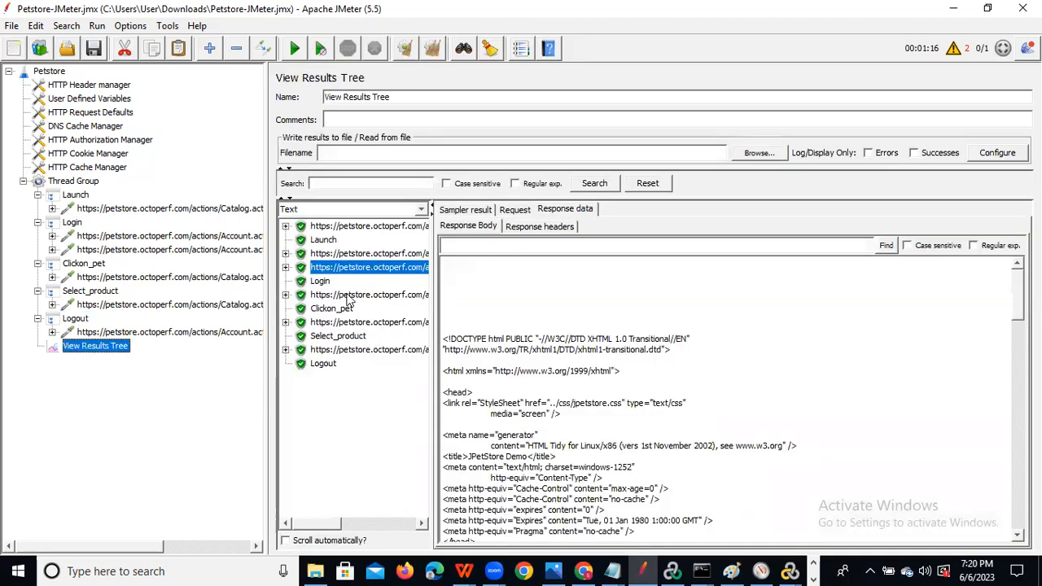
Clear the previous results and rerun the Petstore test plan.
left_click(405, 49)
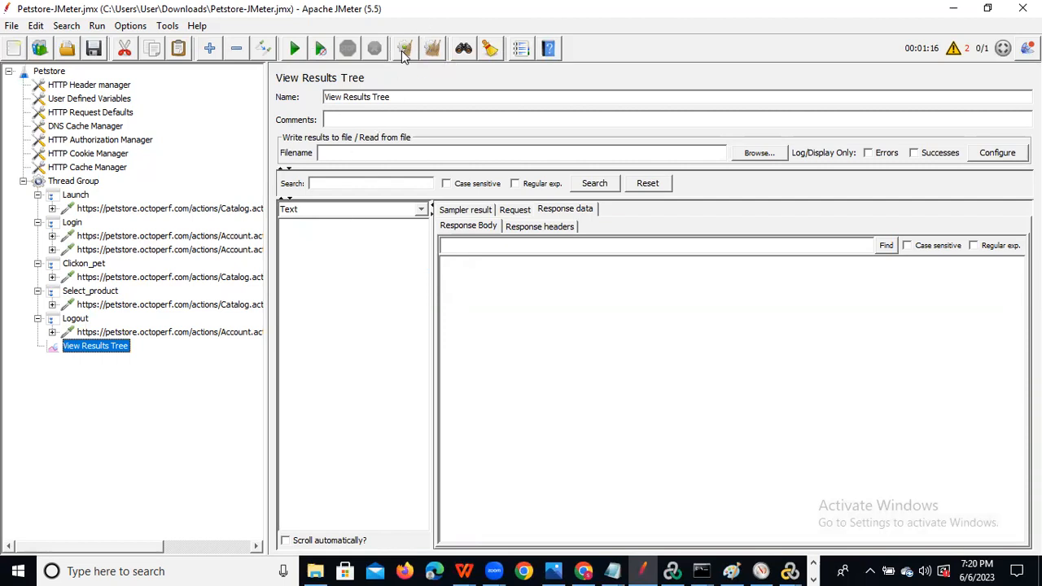
left_click(294, 50)
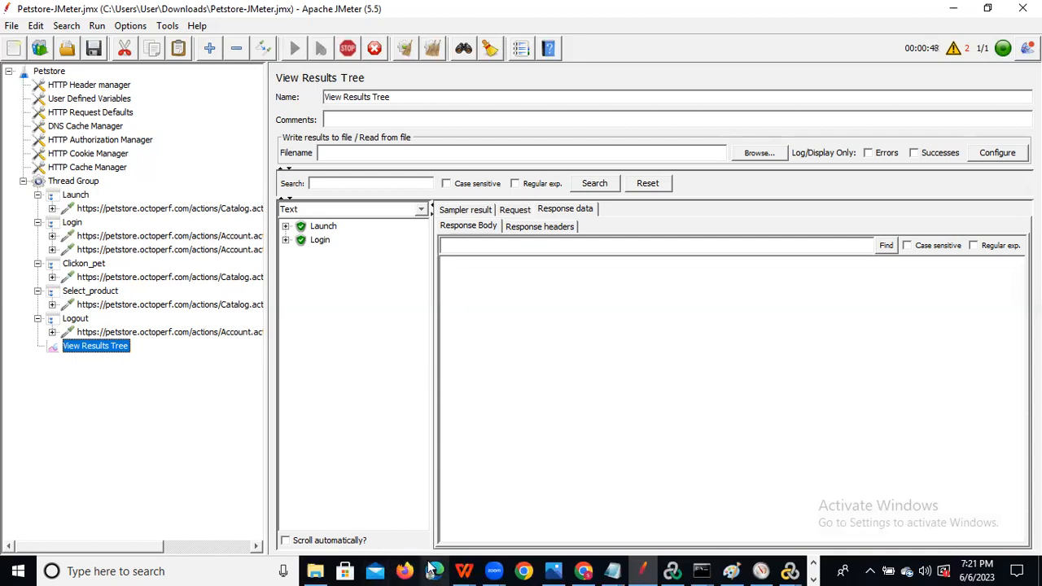
left_click(585, 570)
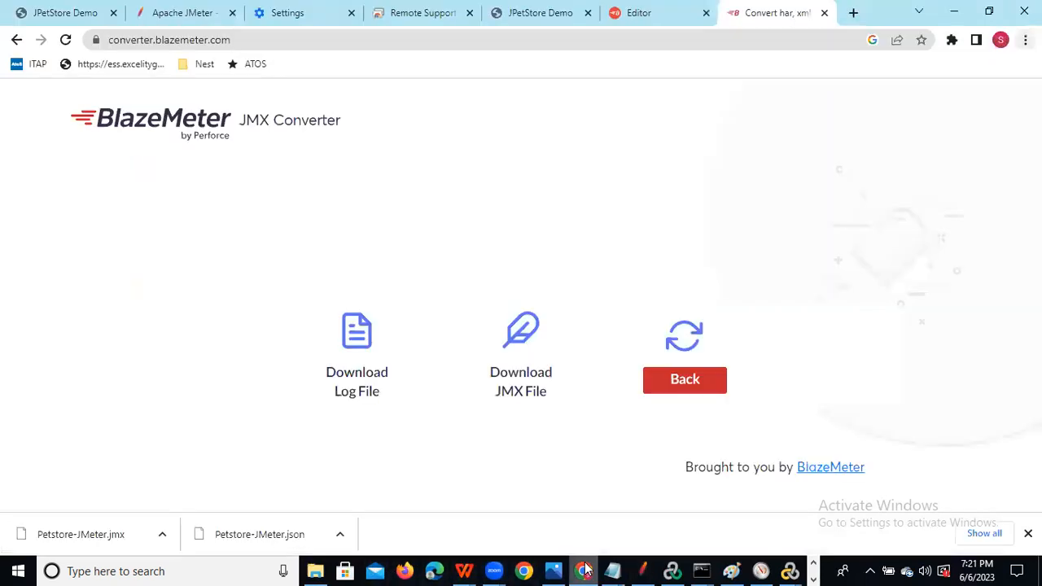
Reload the BlazeMeter JMX Converter page from the search results, then minimize Chrome.
left_click(17, 39)
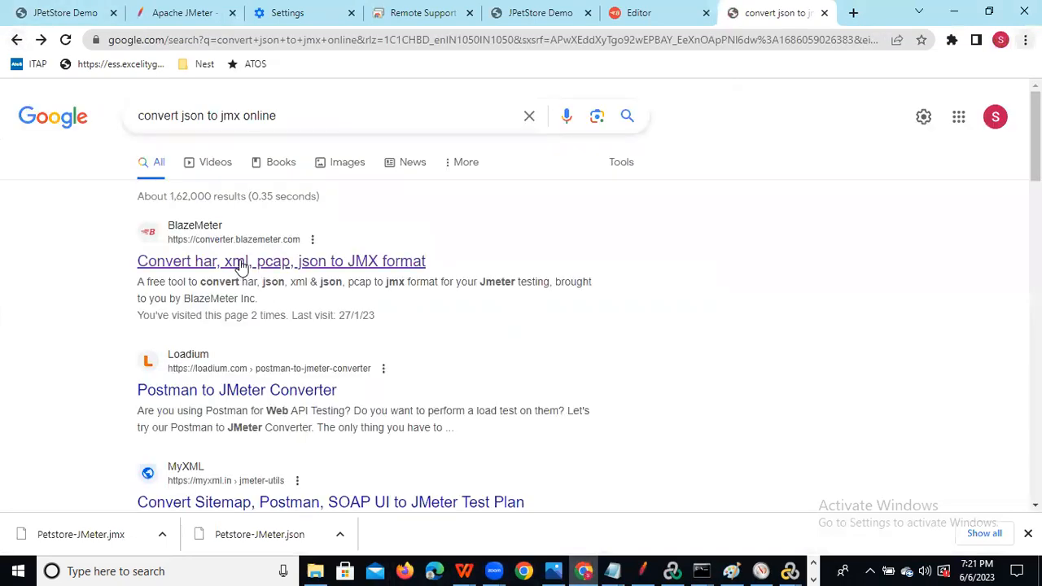
left_click(241, 263)
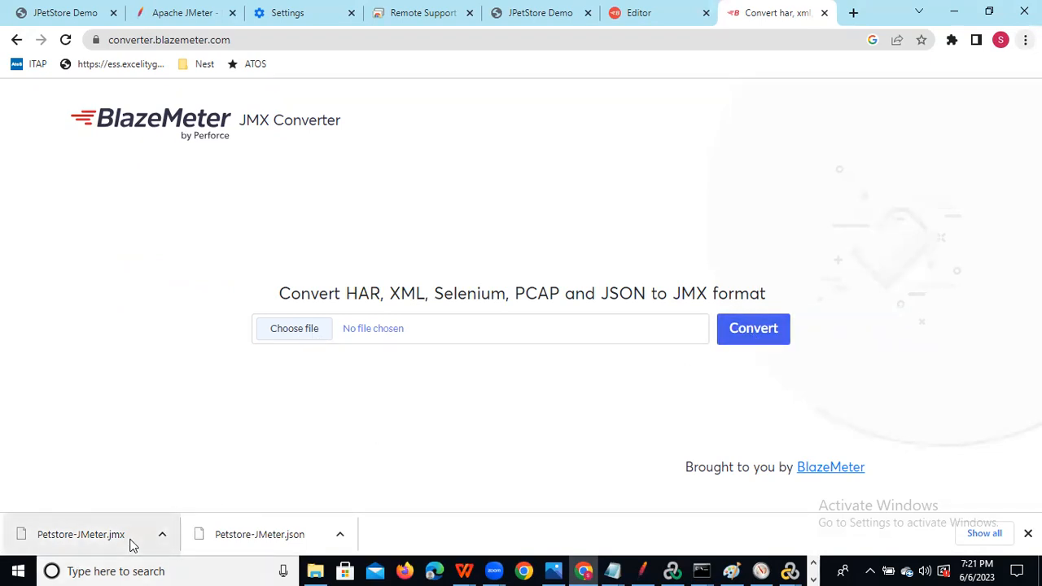
left_click(955, 22)
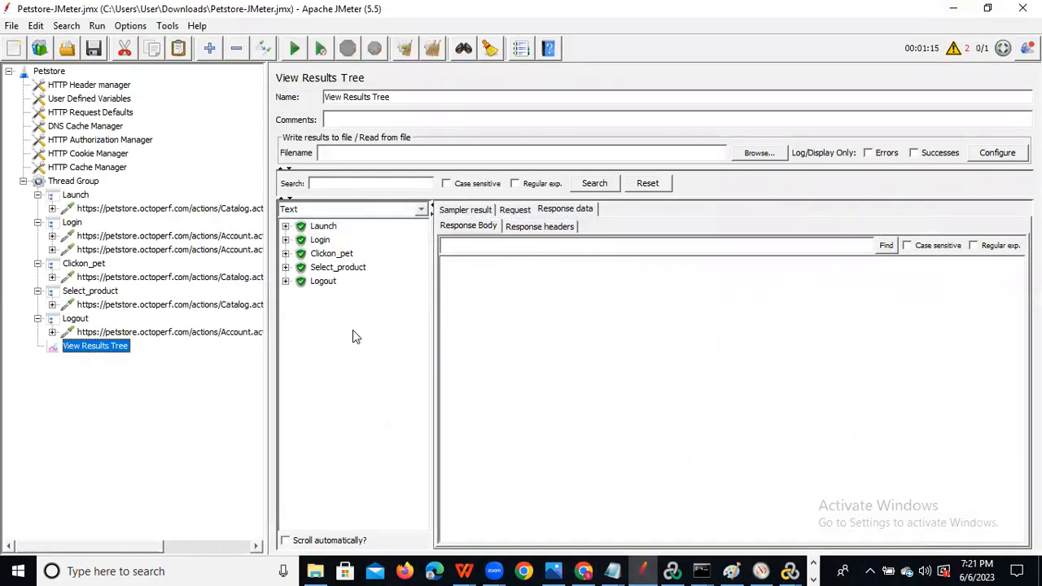
Inspect the Launch request's sampler result, then the Login, Clickon_pet and Select_product statistics.
left_click(287, 226)
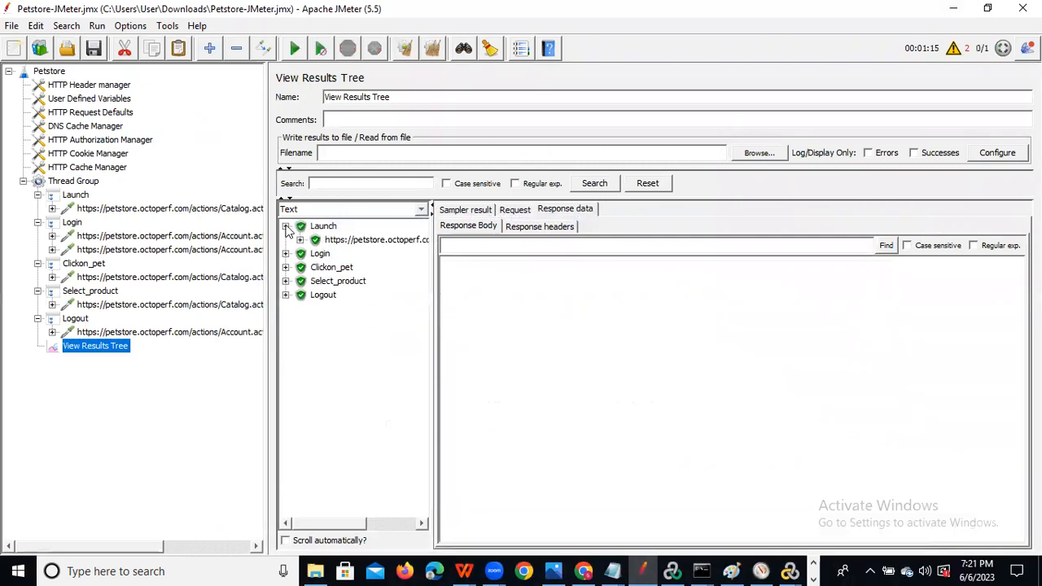
left_click(339, 241)
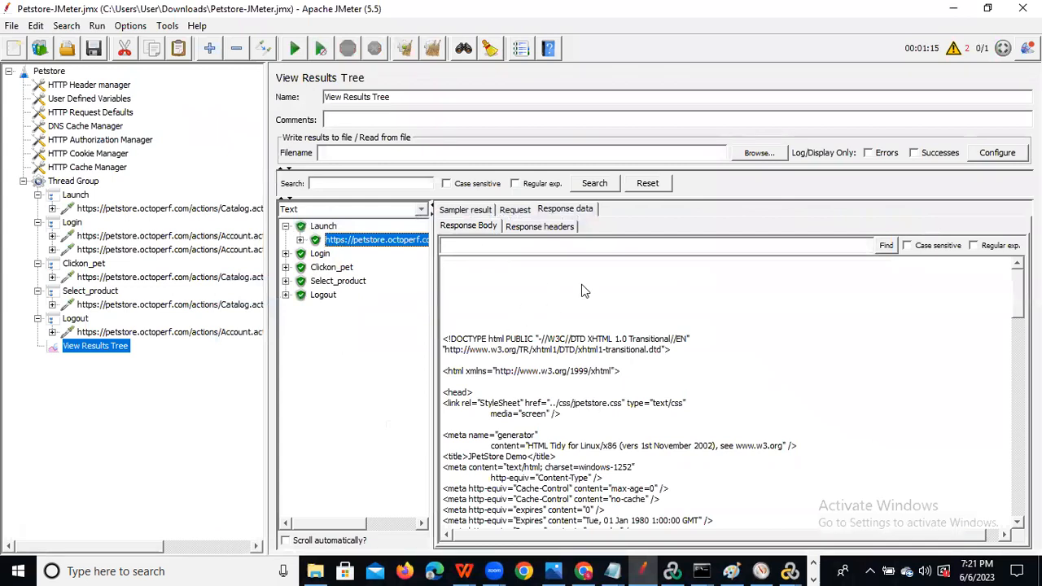
left_click(474, 230)
left_click(466, 210)
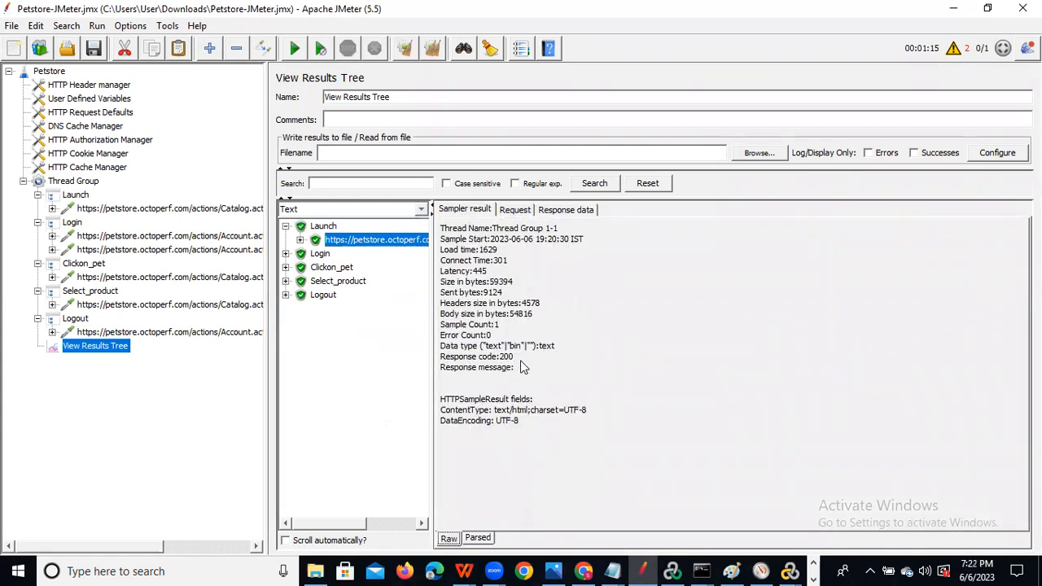
left_click(316, 255)
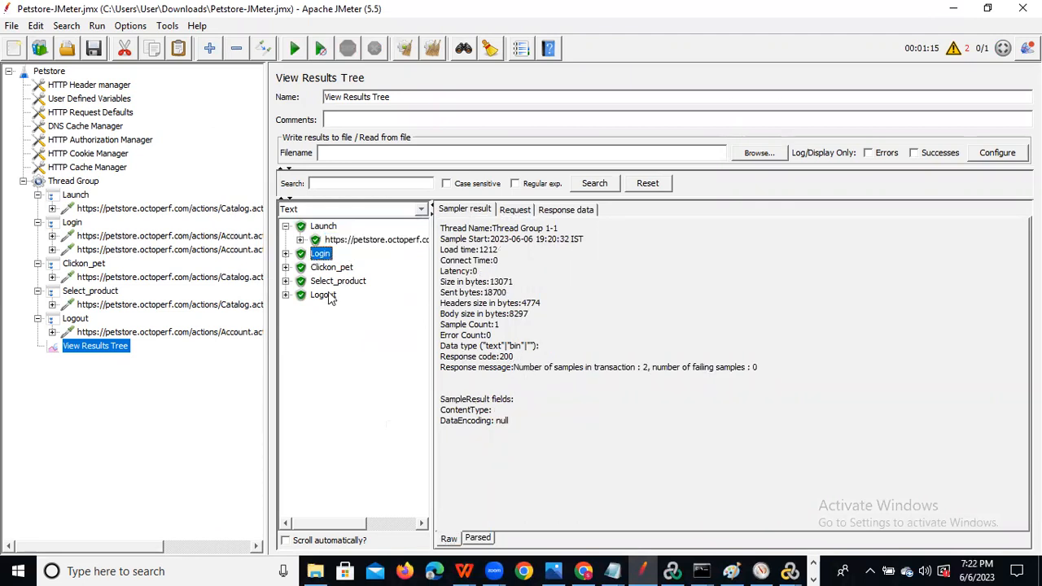
left_click(330, 273)
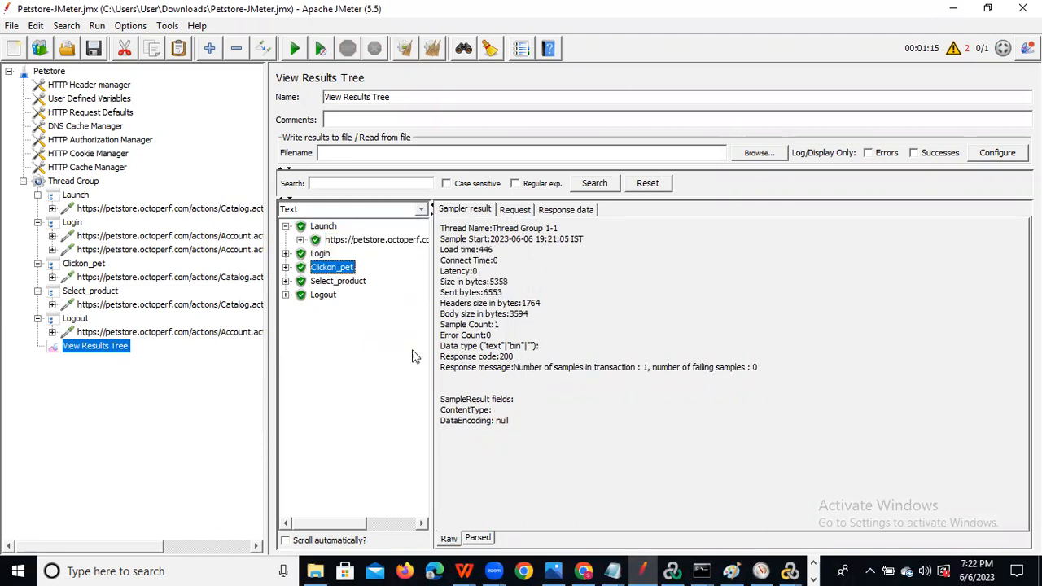
left_click(334, 285)
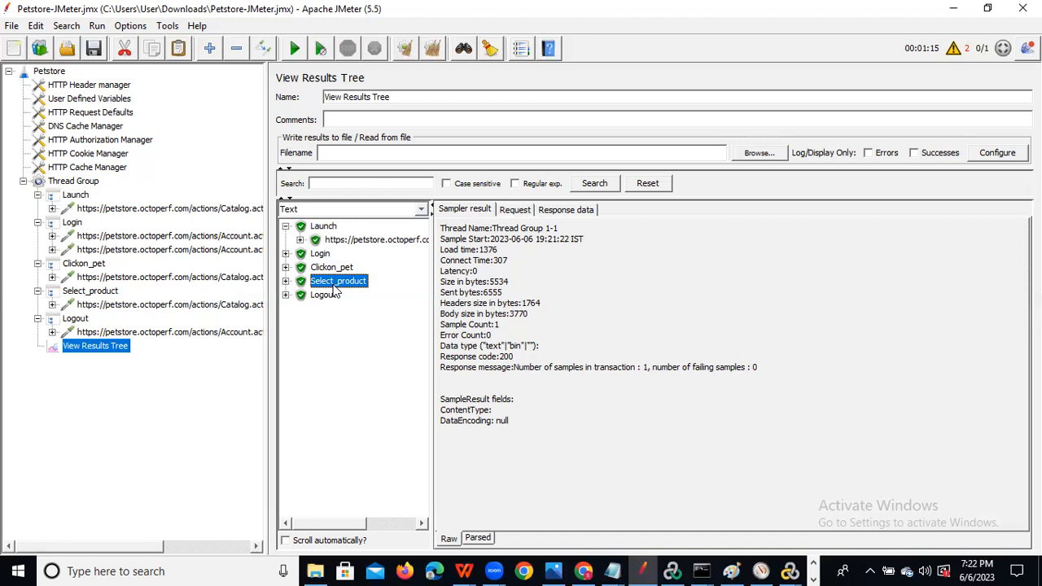
left_click(89, 184)
Browse the Thread Group's Add menu, showing the Pre Processors and Post Processors submenus.
right_click(90, 184)
mouse_move(156, 189)
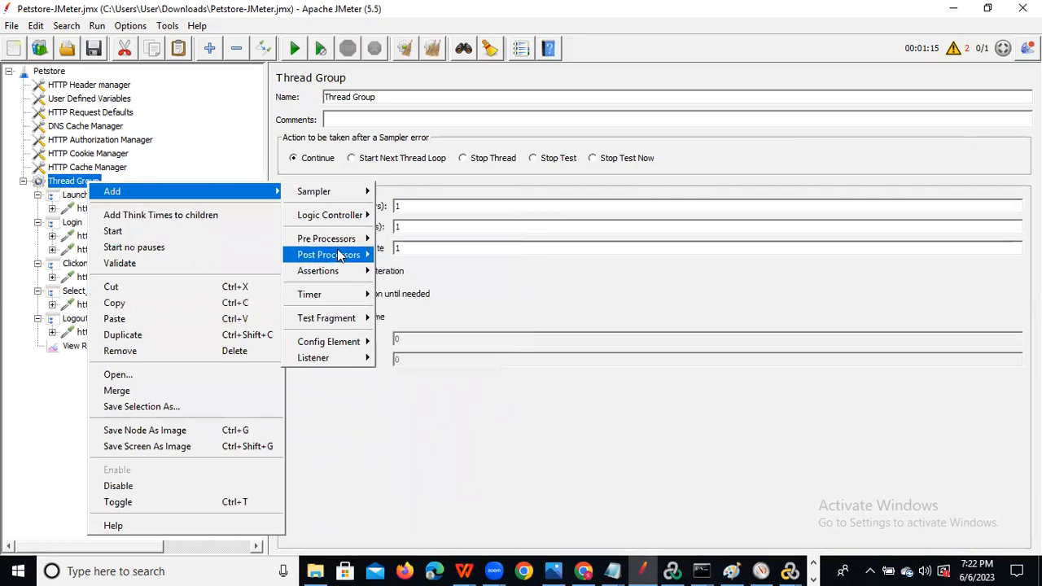
mouse_move(337, 256)
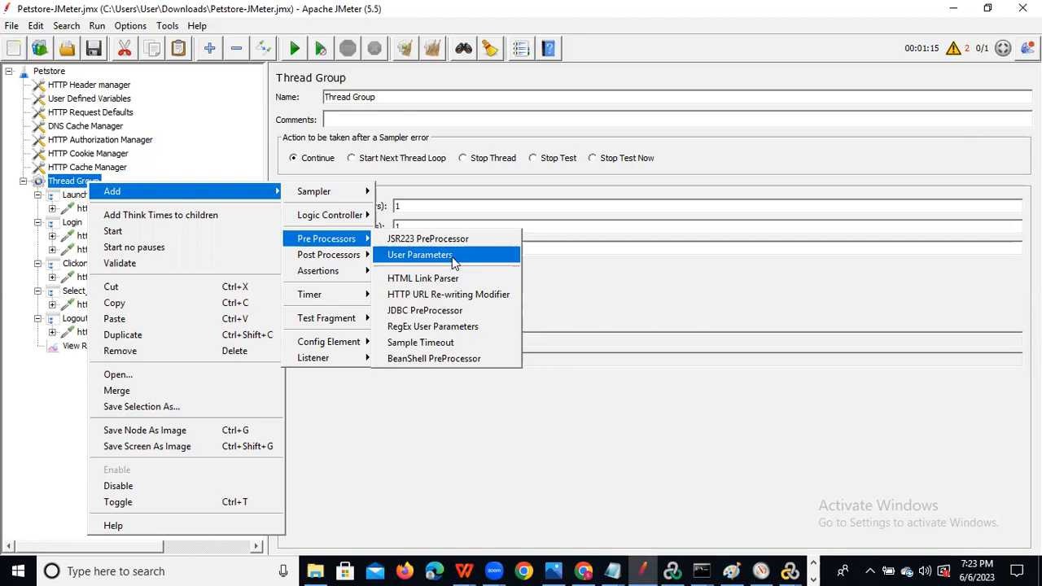
mouse_move(334, 265)
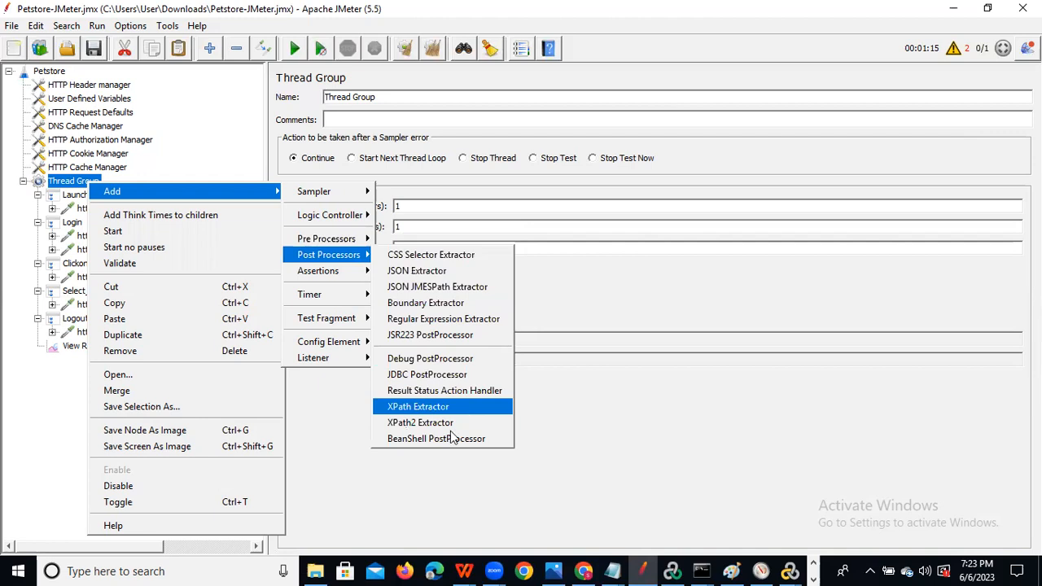
Browse the Assertions and Timer submenus, ending on the Listener submenu with Summary Report.
left_click(468, 325)
left_click(346, 274)
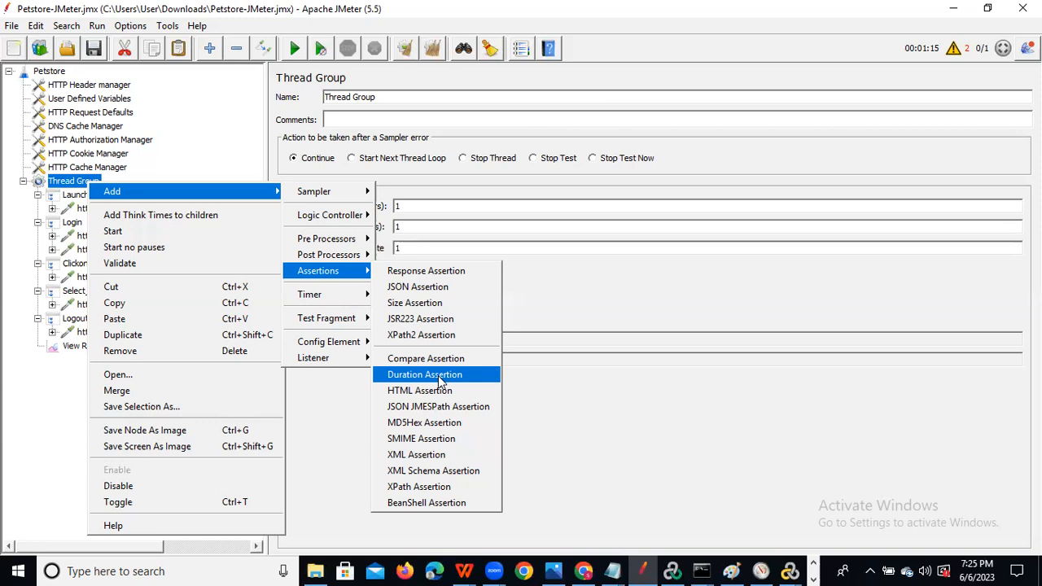
mouse_move(345, 295)
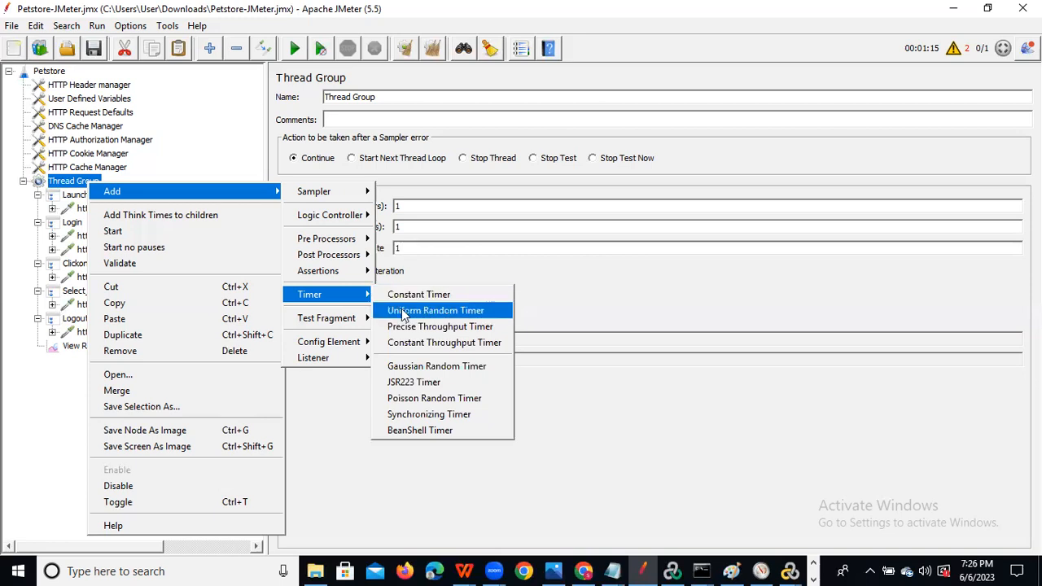
mouse_move(356, 362)
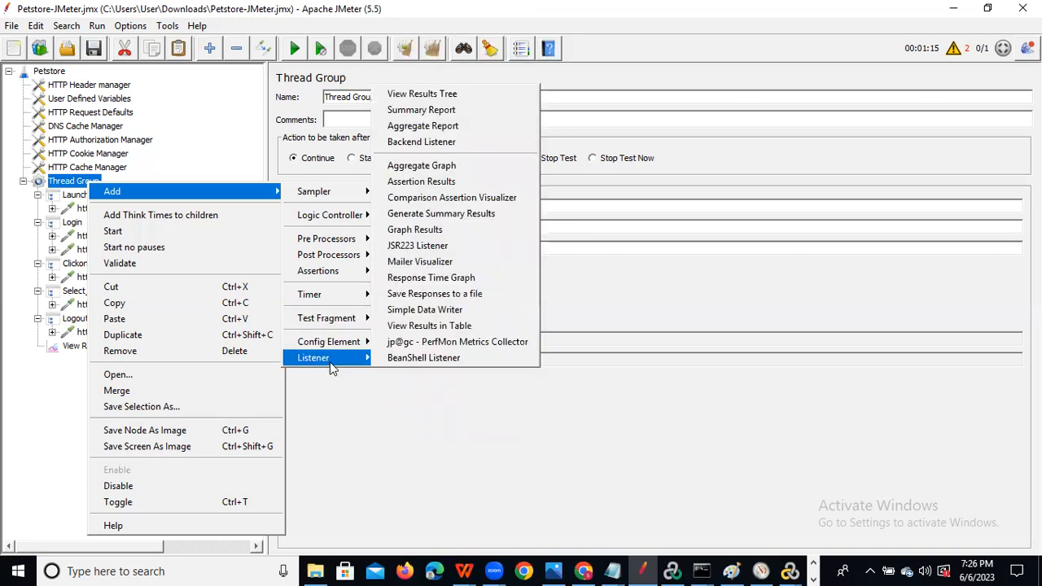
Add Summary Report and Response Time Graph listeners under Thread Group.
left_click(446, 110)
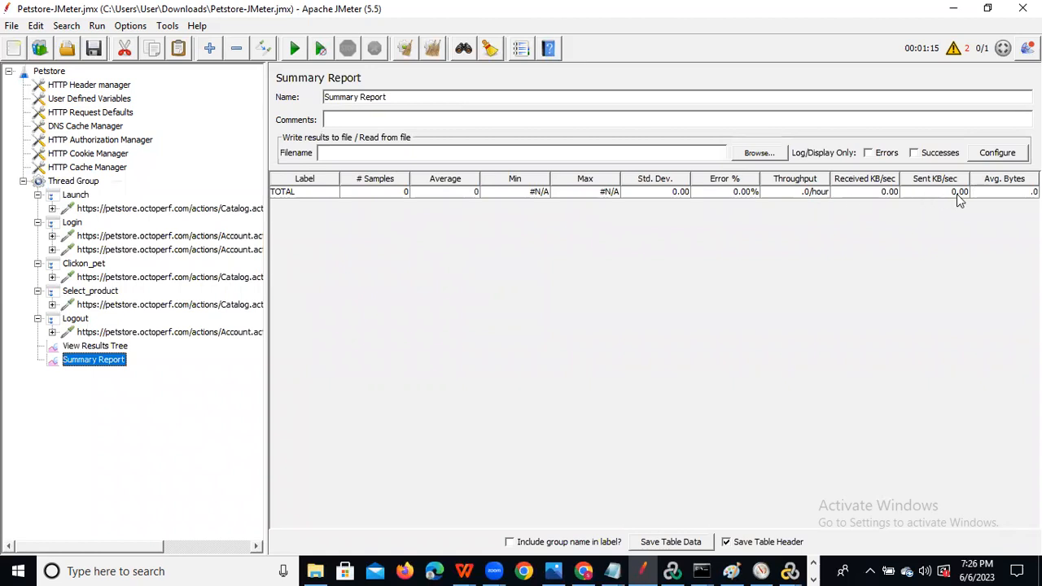
left_click(84, 184)
right_click(85, 185)
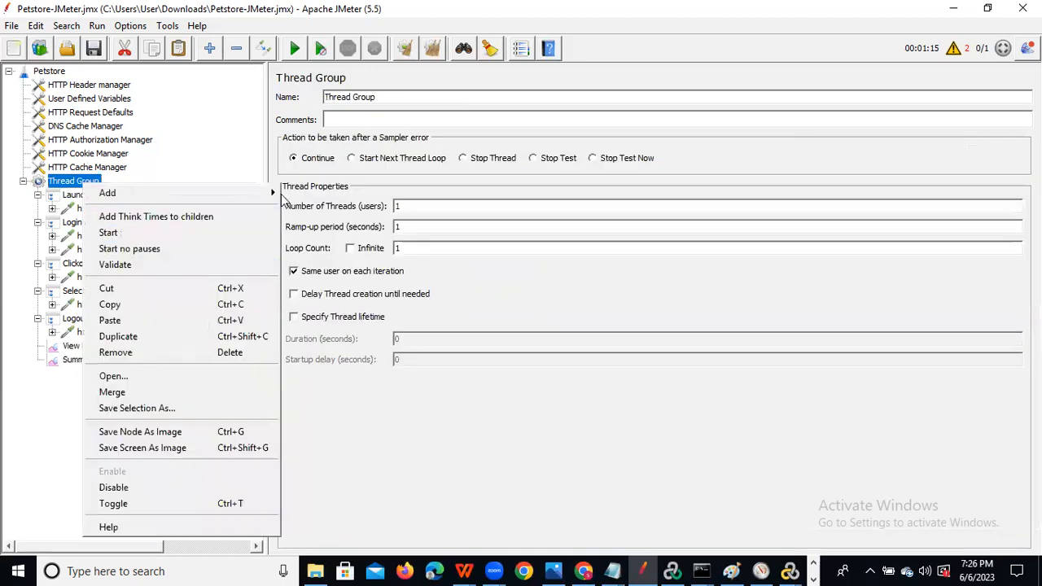
mouse_move(276, 193)
mouse_move(322, 359)
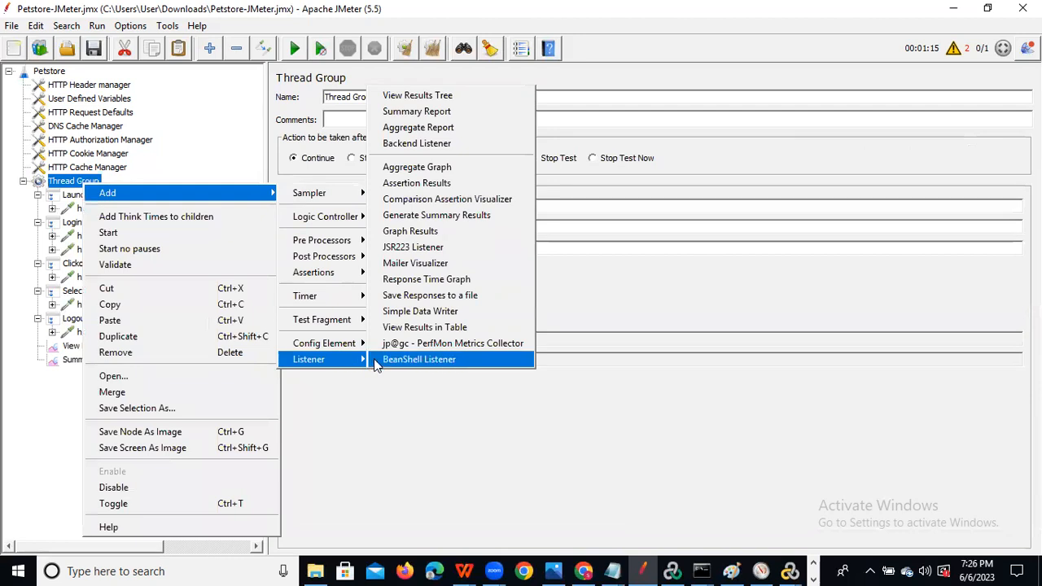
left_click(417, 280)
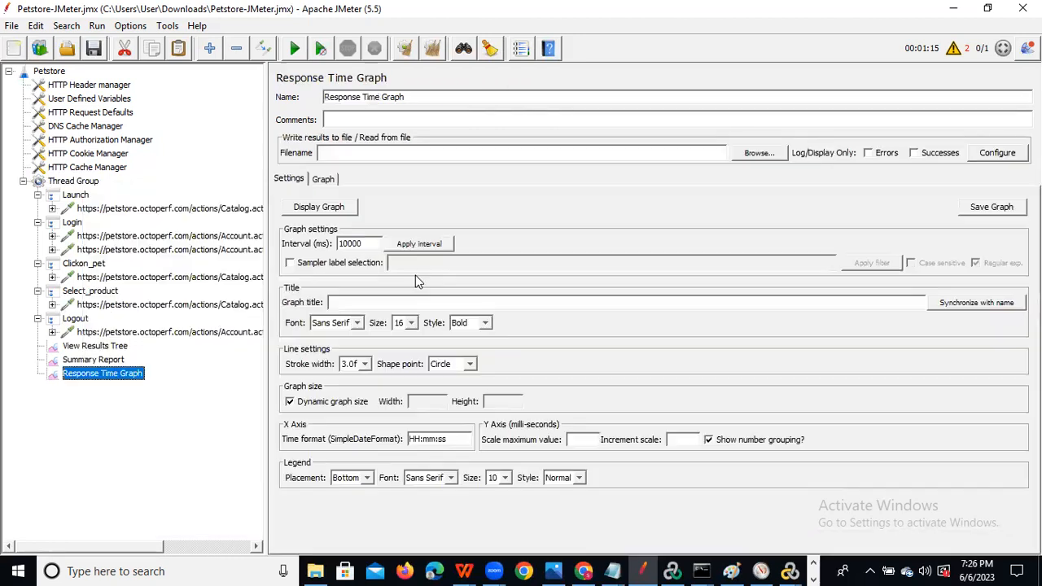
Add an Aggregate Graph listener under Thread Group.
left_click(90, 182)
right_click(91, 187)
mouse_move(254, 193)
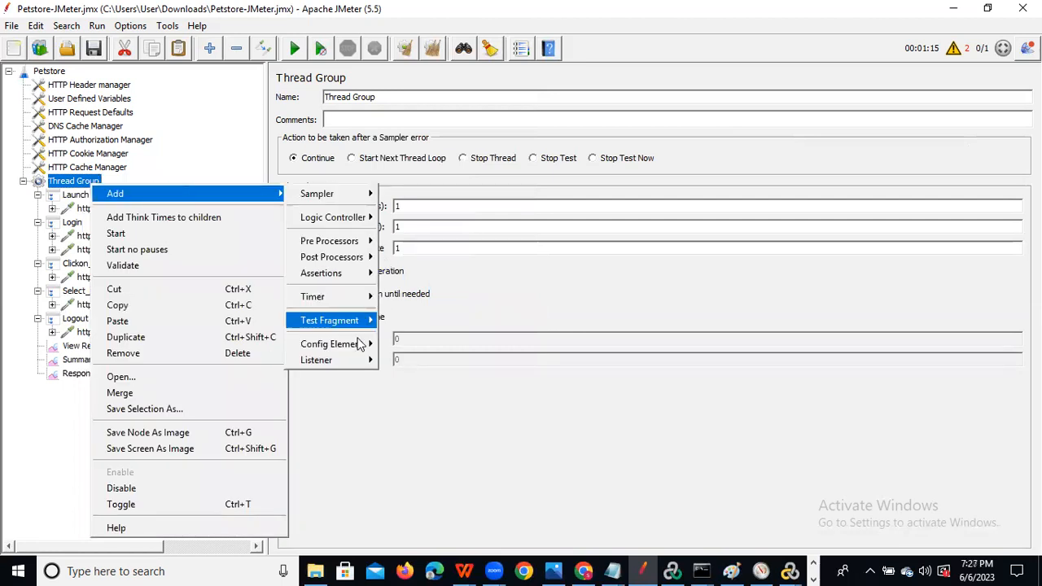
mouse_move(338, 360)
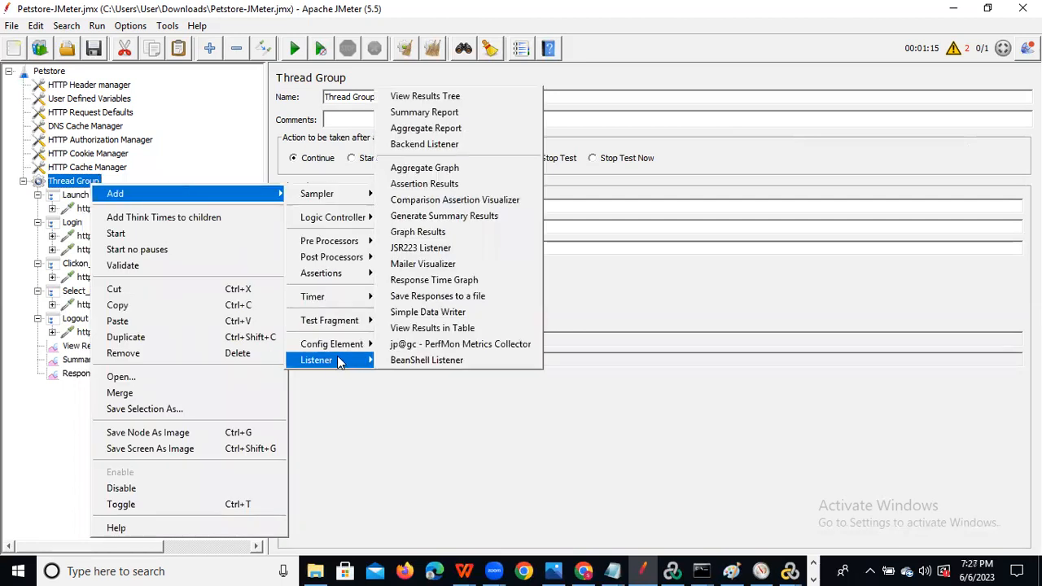
left_click(456, 170)
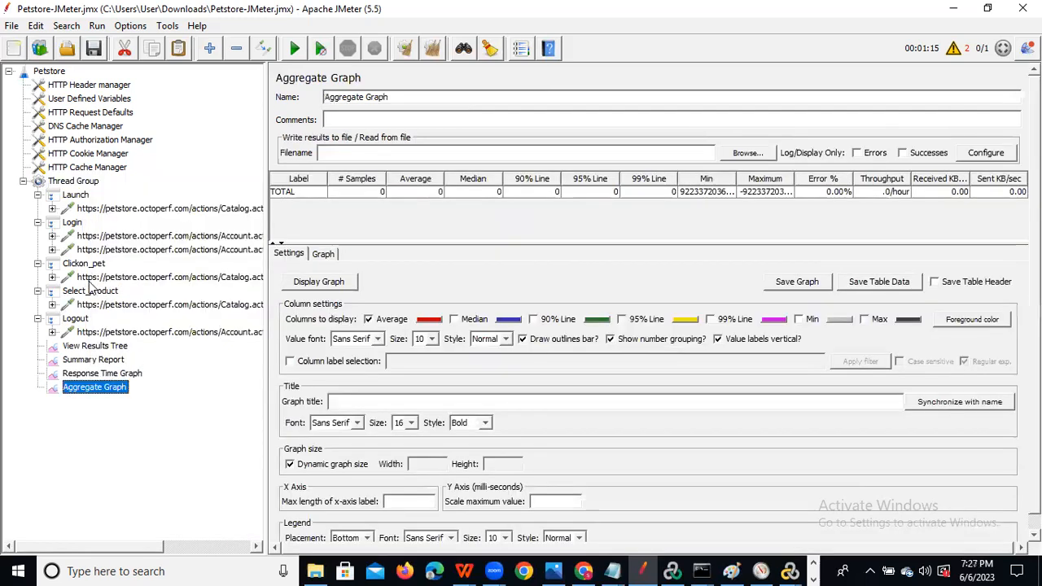
left_click(78, 181)
Show the Thread Group's Config Element submenu, which includes HTTP Header Manager.
right_click(80, 182)
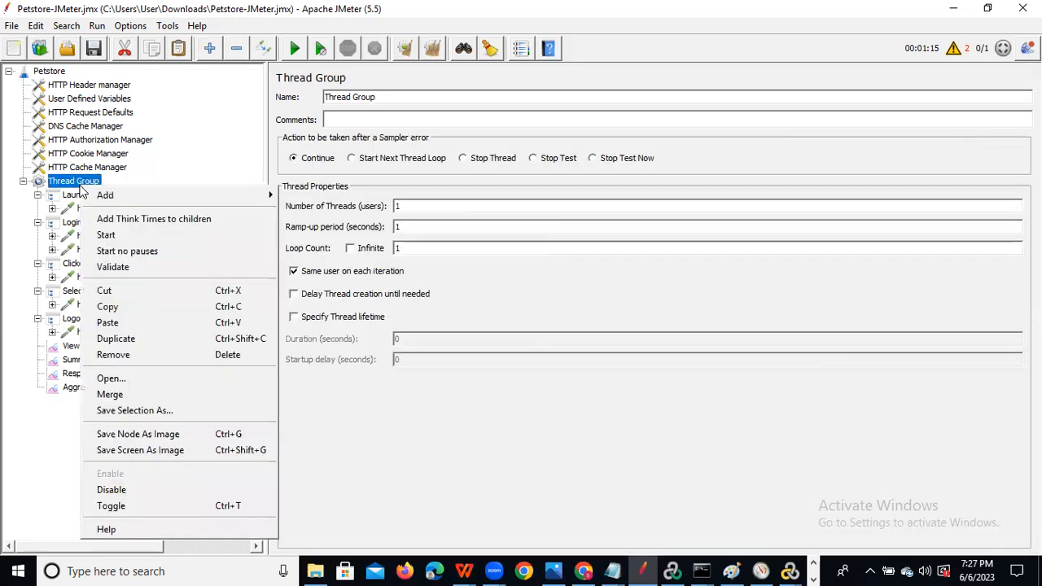
mouse_move(244, 200)
mouse_move(306, 361)
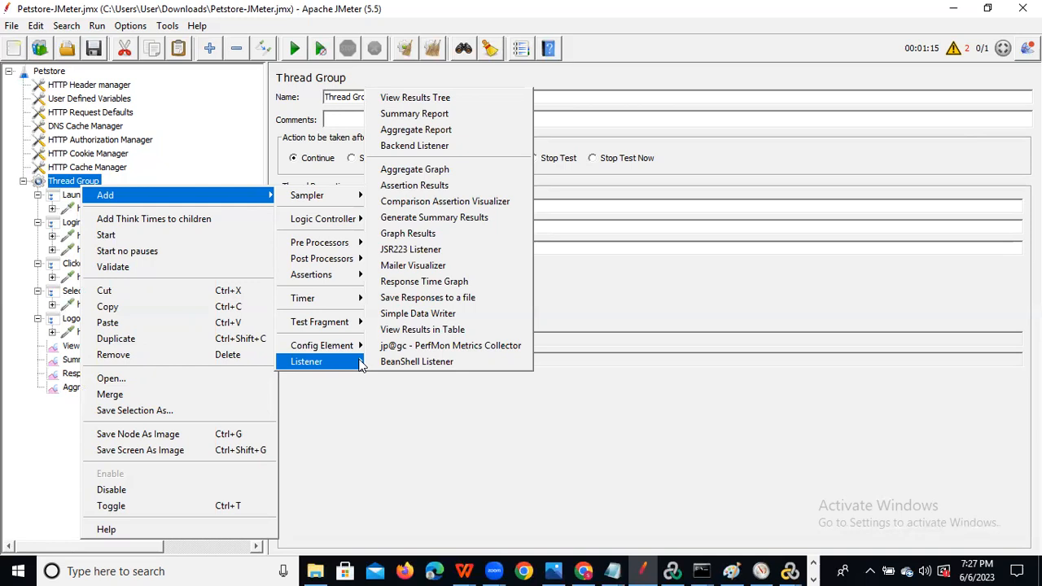
mouse_move(359, 356)
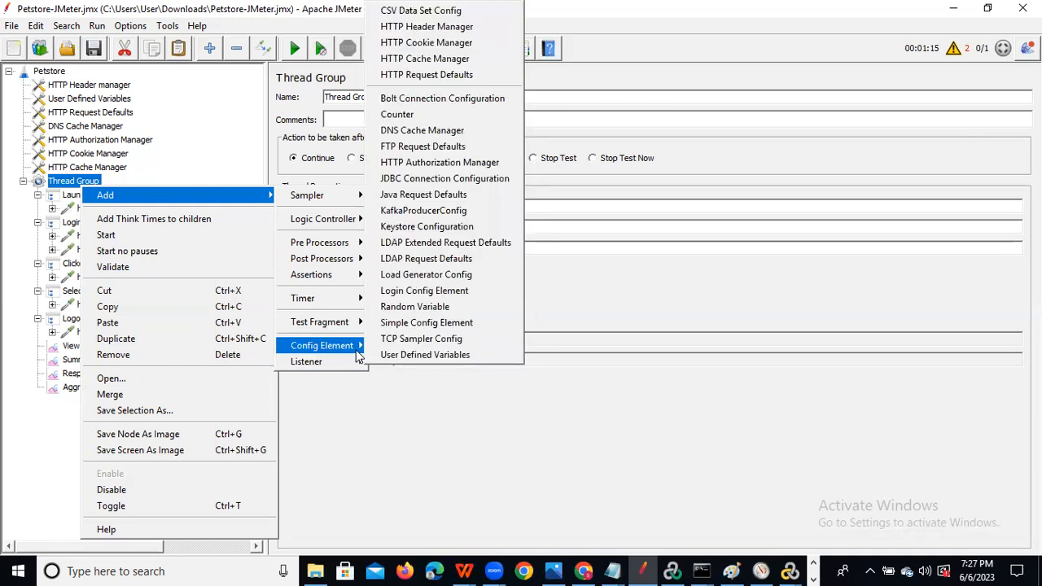
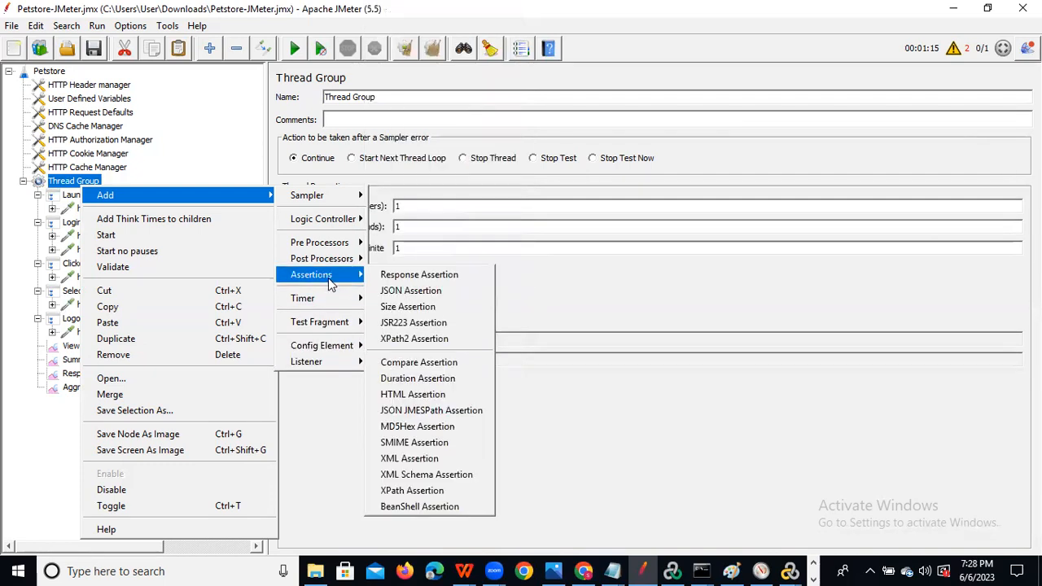
Add a Debug Sampler showing JMeter variables at the end of the Thread Group.
mouse_move(336, 203)
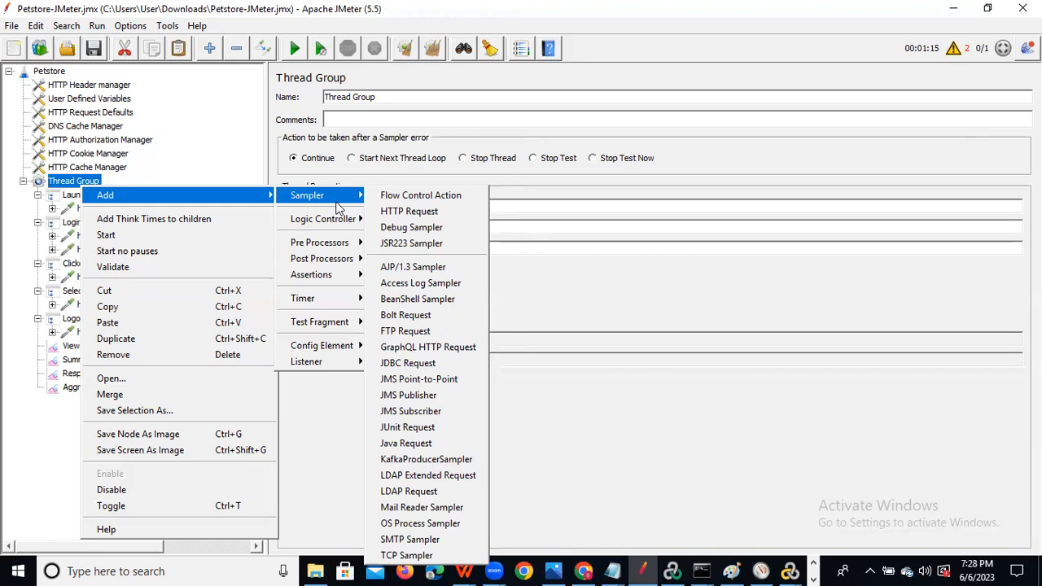
left_click(412, 227)
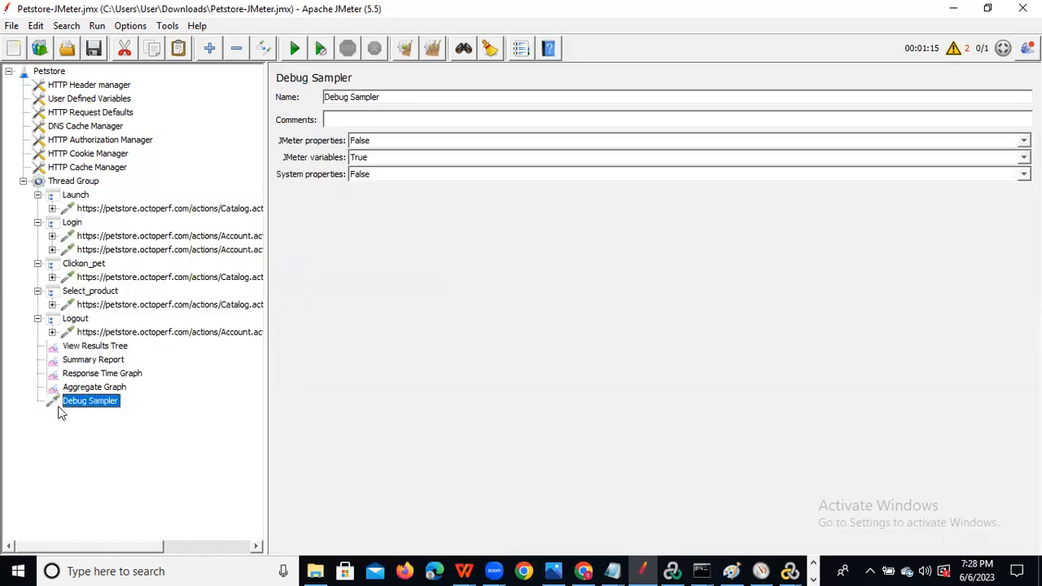
Add a default-named Transaction Controller below the Debug Sampler in the Thread Group.
left_click(69, 181)
right_click(70, 182)
mouse_move(187, 190)
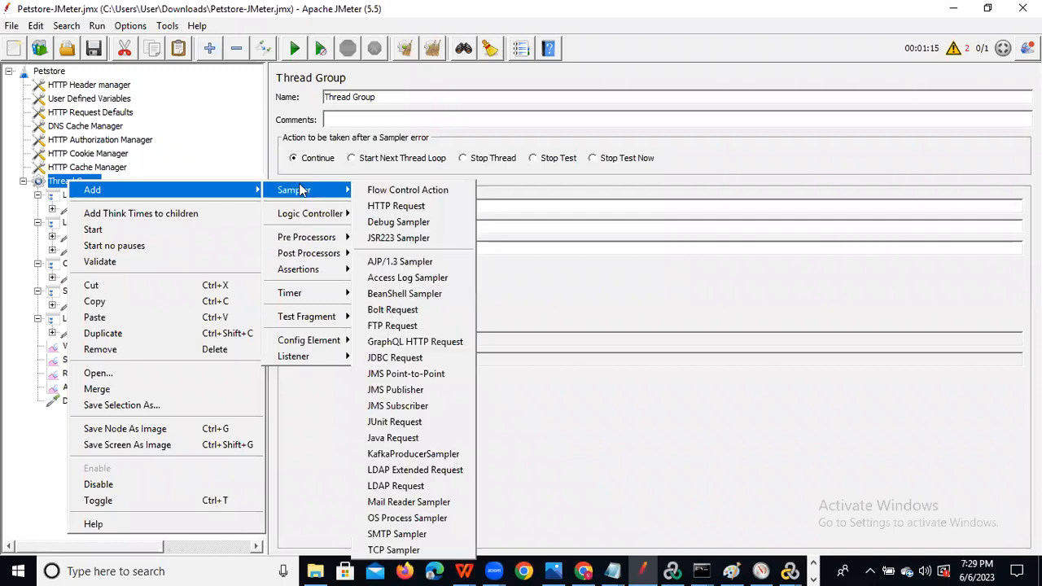
mouse_move(300, 222)
mouse_move(300, 197)
mouse_move(311, 222)
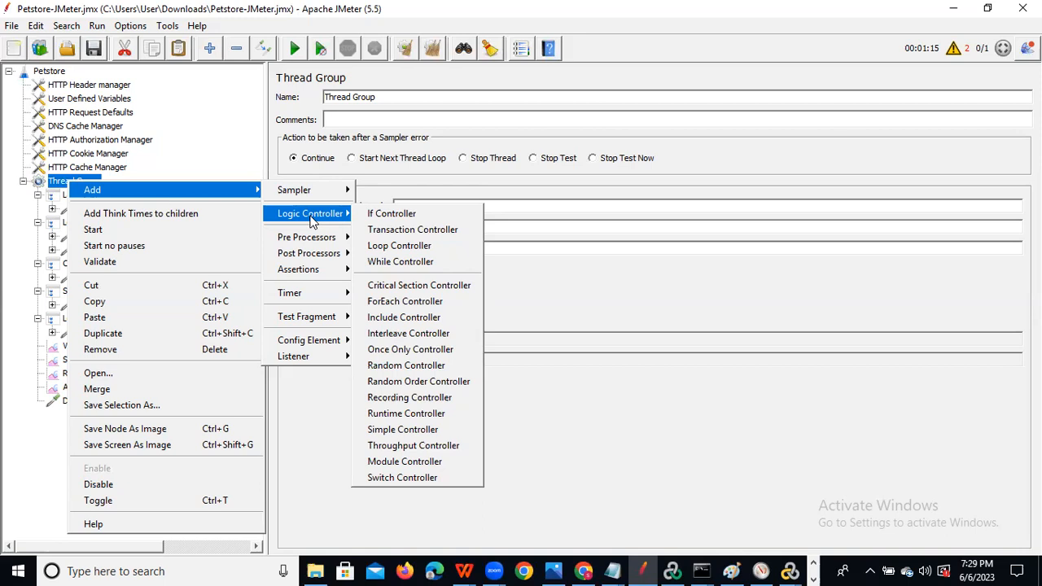
left_click(392, 231)
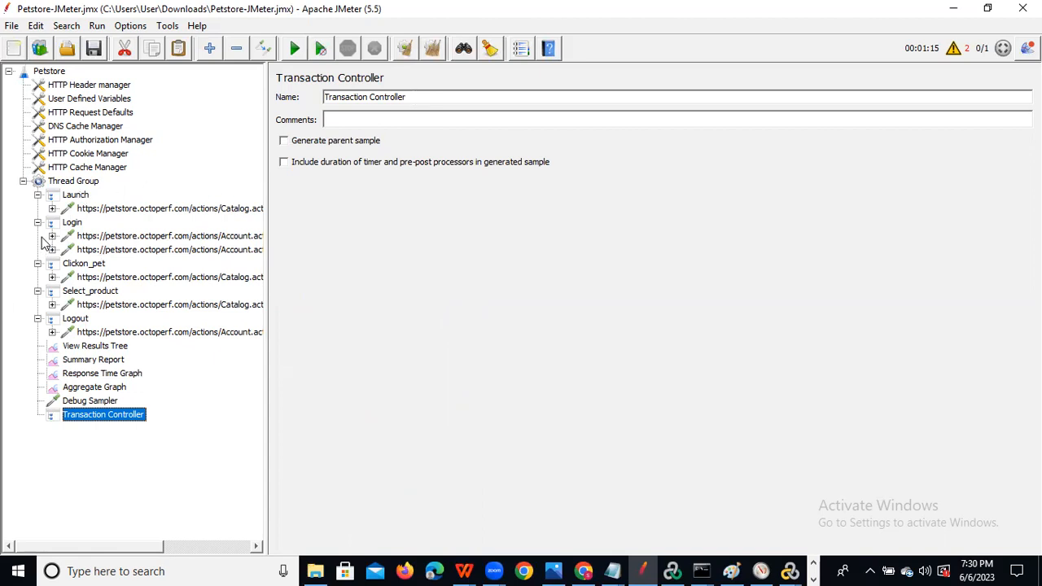
Select the Launch Catalog request, then bring up the Thread Group's Config Element add list.
left_click(94, 210)
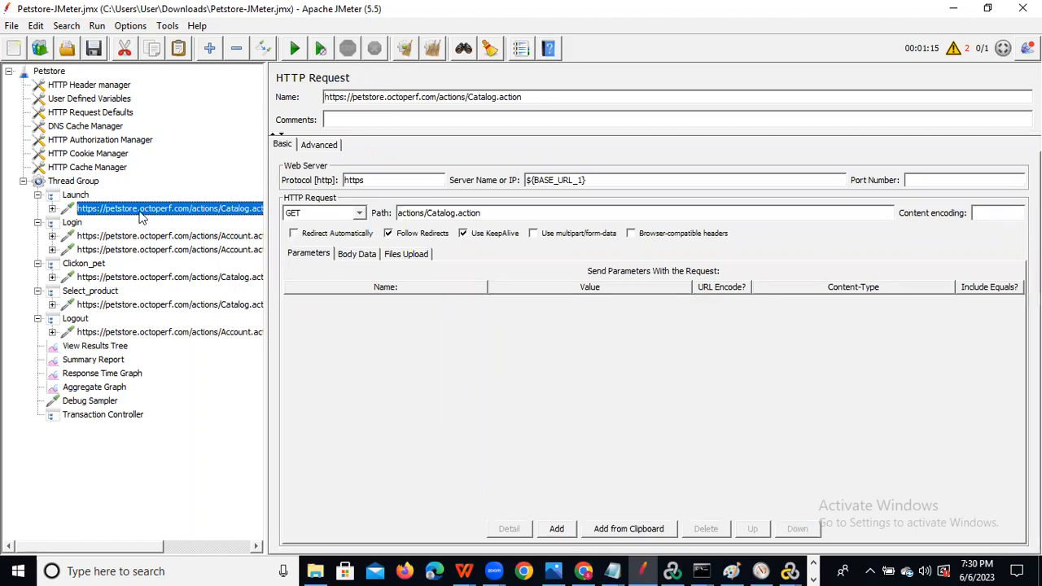
mouse_move(140, 210)
left_mouse_down()
mouse_move(128, 428)
mouse_move(140, 209)
left_mouse_up()
right_click(81, 184)
mouse_move(148, 188)
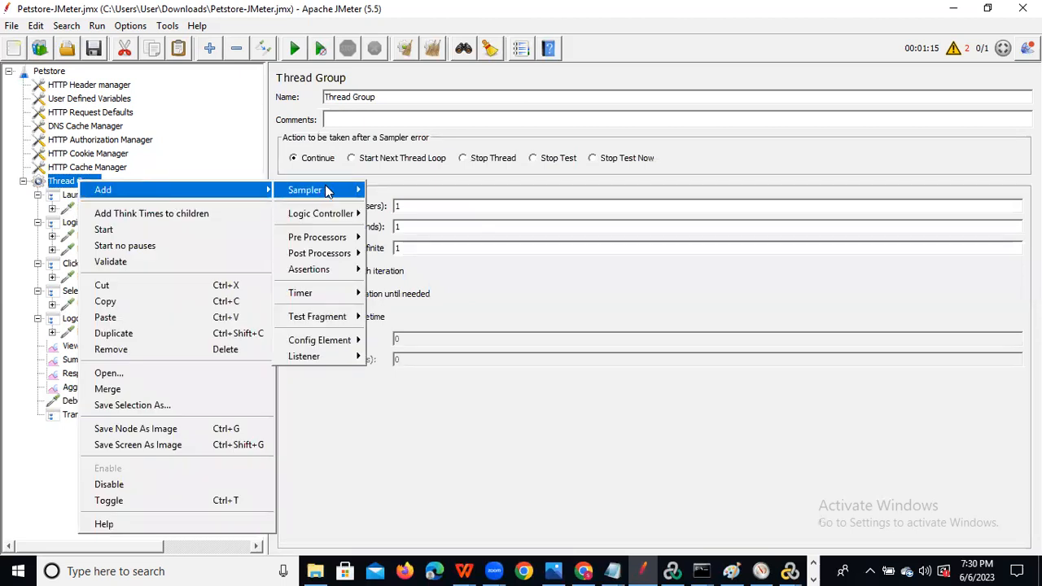
mouse_move(338, 190)
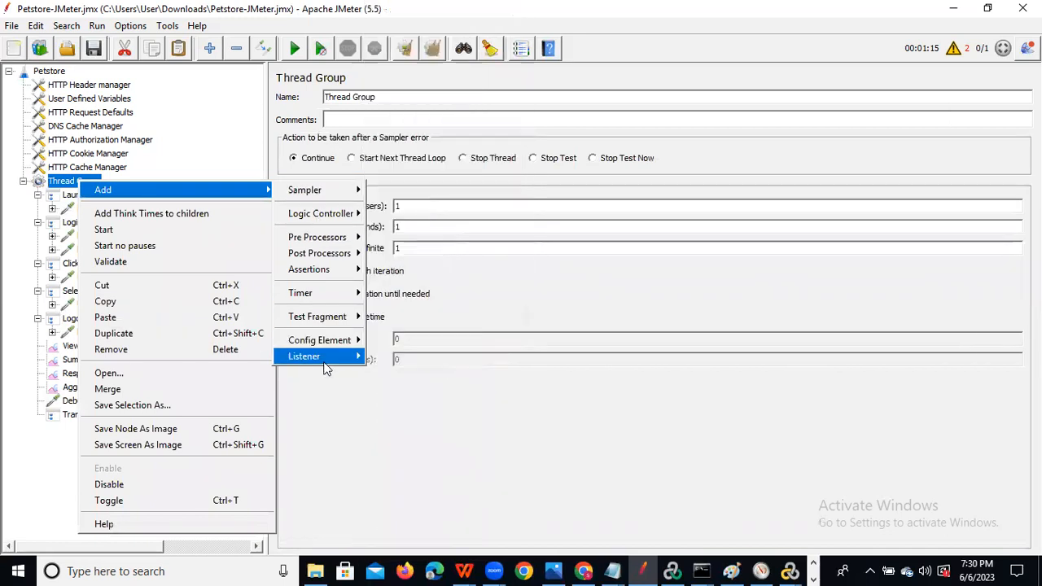
mouse_move(325, 367)
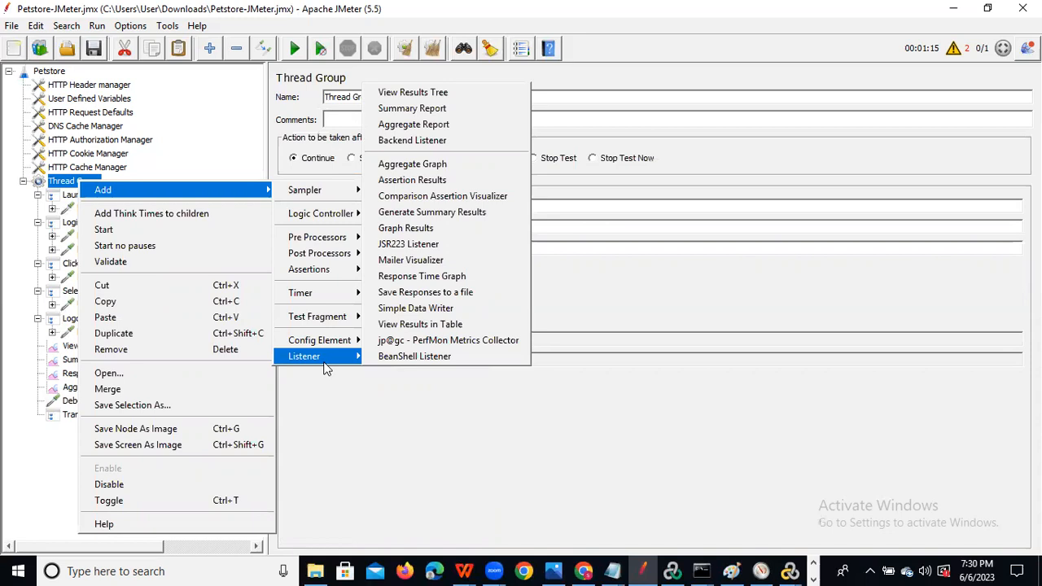
mouse_move(327, 343)
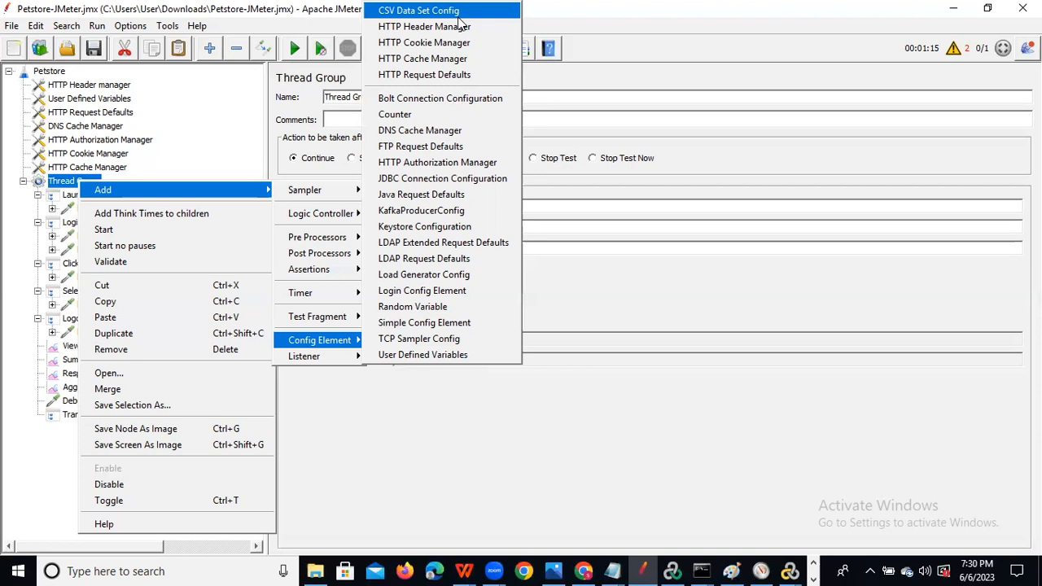
Add a CSV Data Set Config below the Transaction Controller, leaving it unconfigured.
left_click(458, 16)
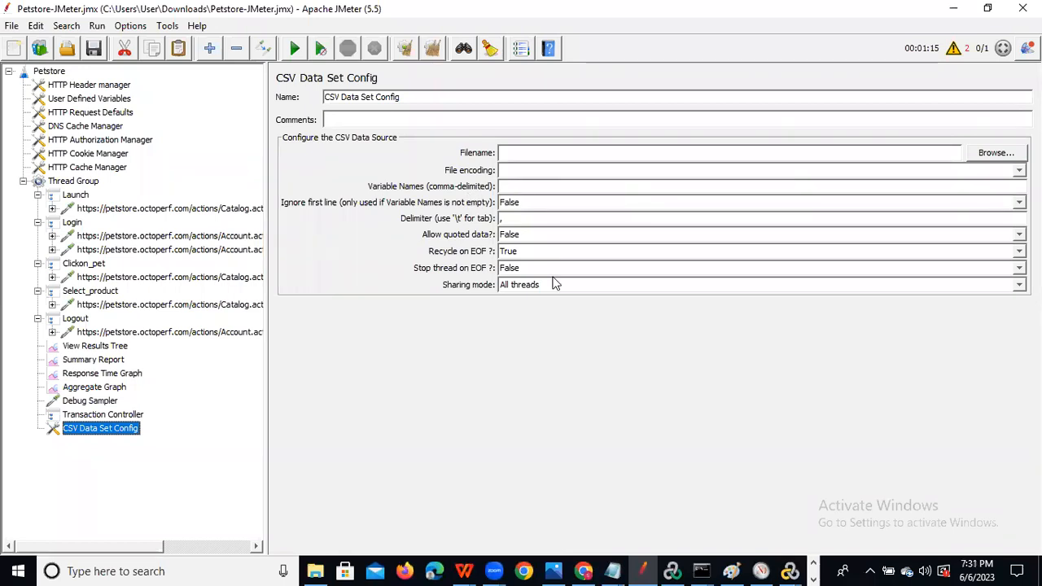
right_click(79, 180)
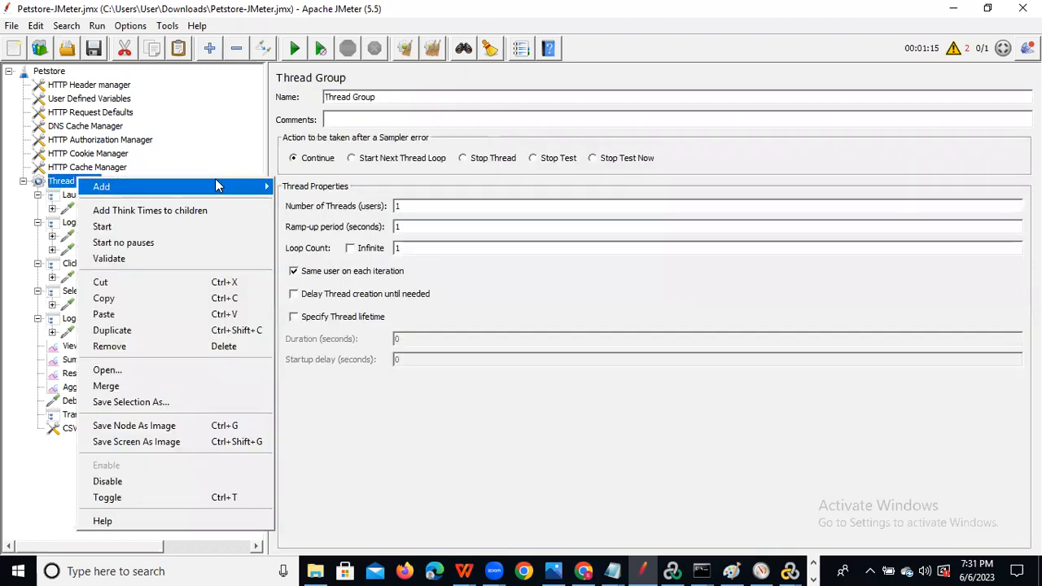
mouse_move(232, 186)
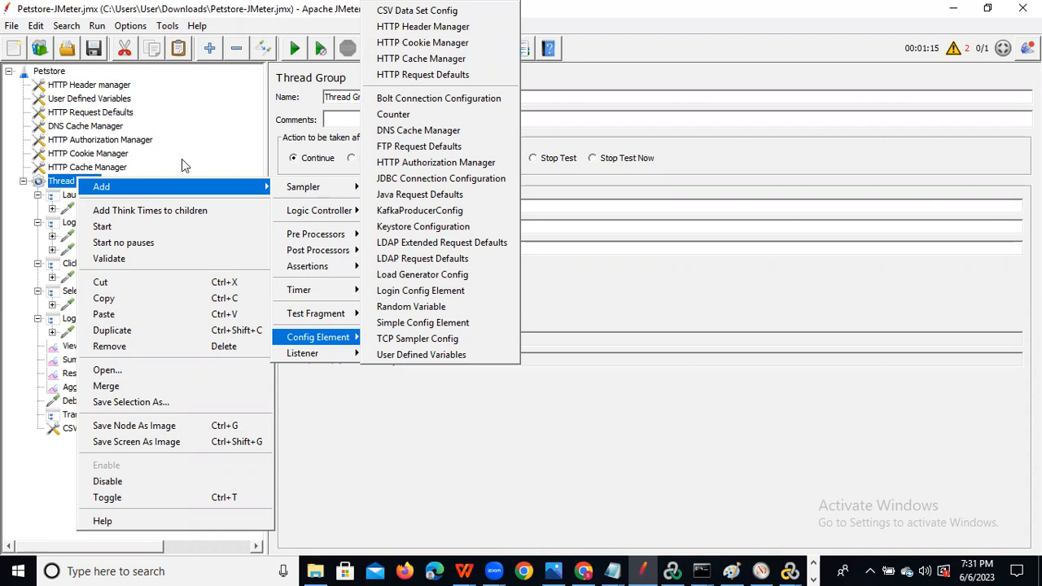
left_click(444, 420)
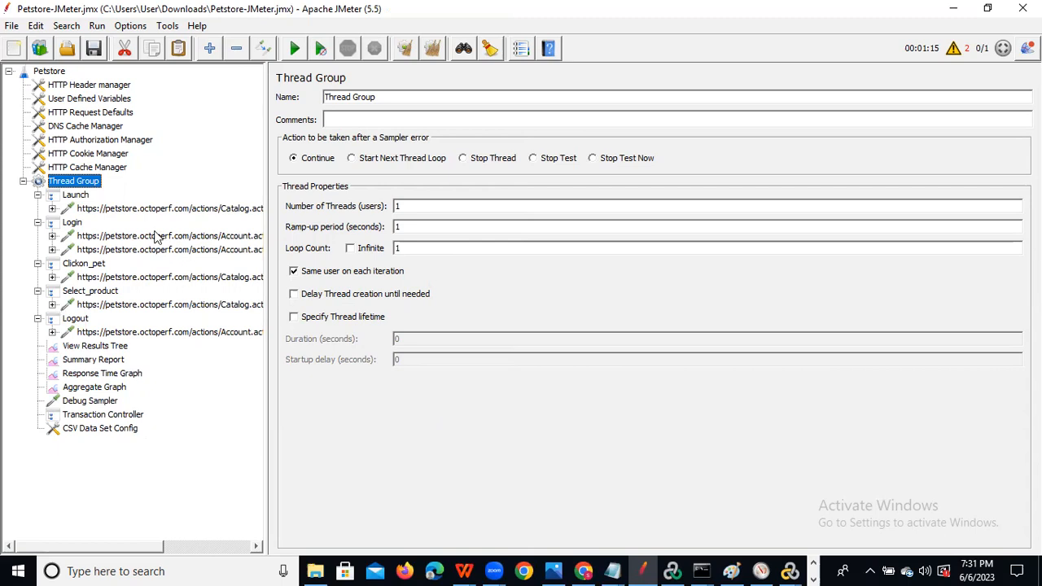
Expand the Launch, Login and Clickon_pet requests to reveal their timers, and view the Launch Catalog GET request.
left_click(53, 209)
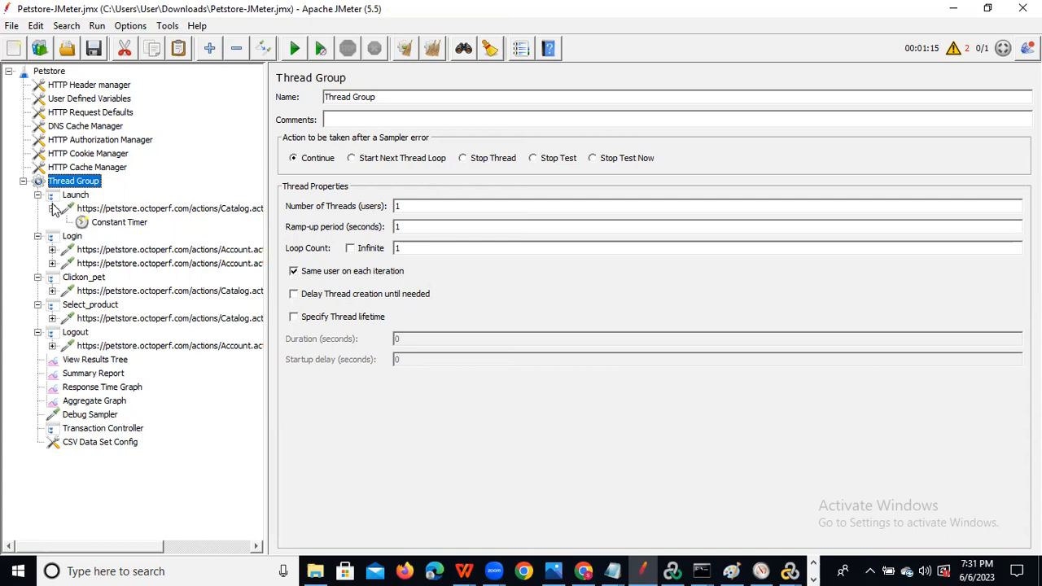
left_click(52, 250)
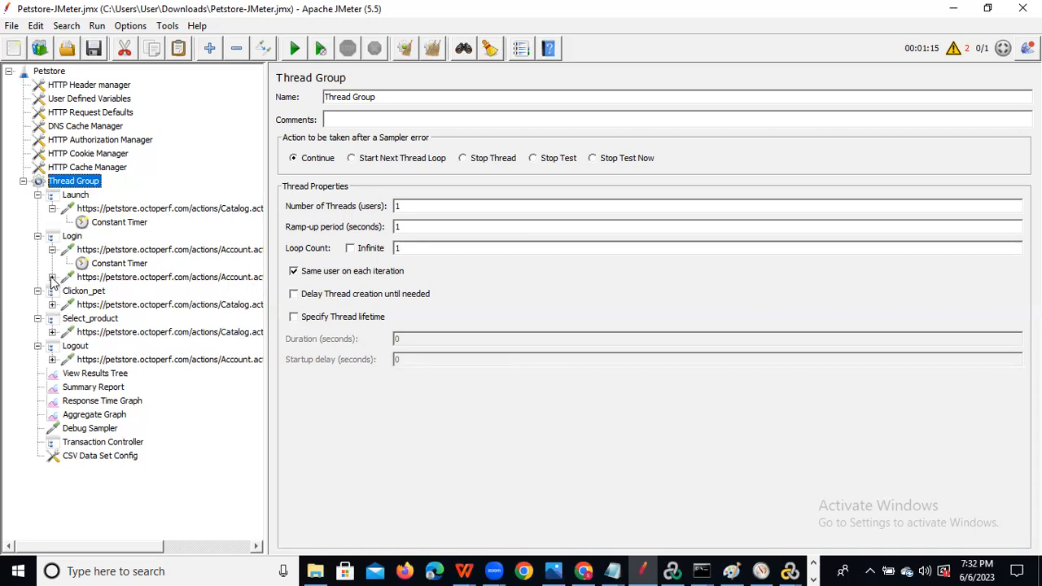
left_click(52, 278)
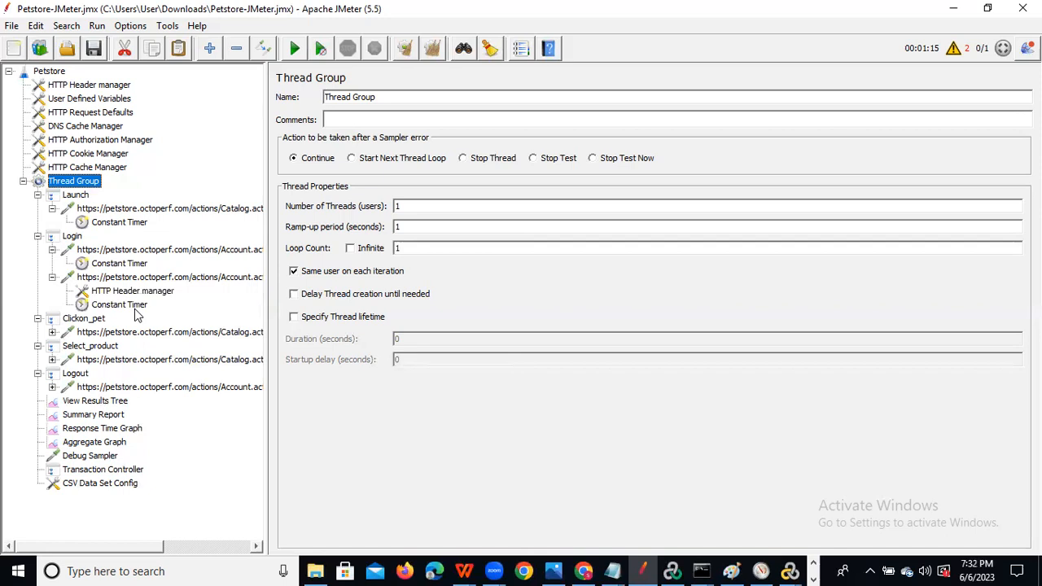
left_click(52, 333)
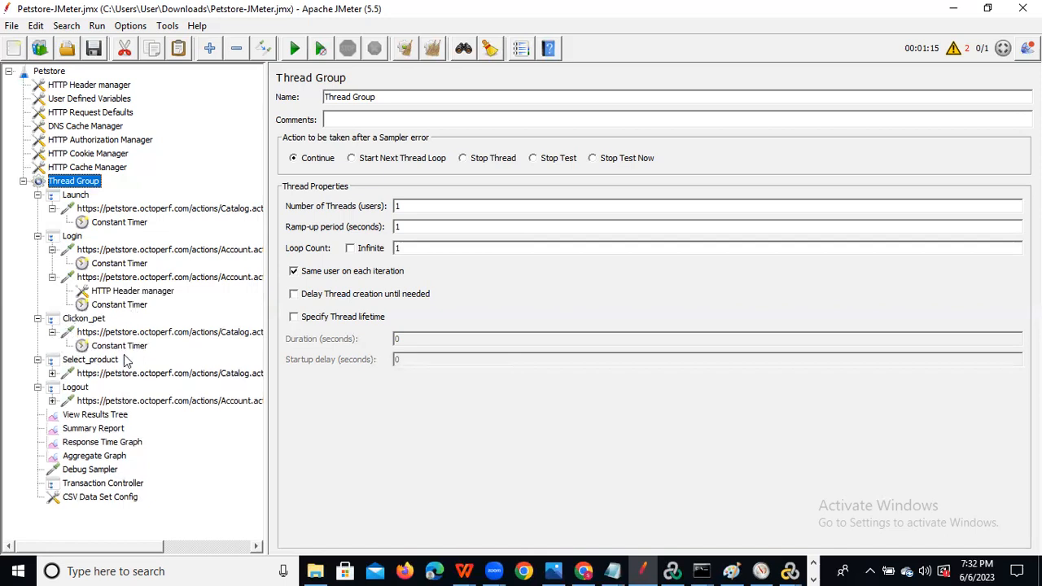
left_click(126, 209)
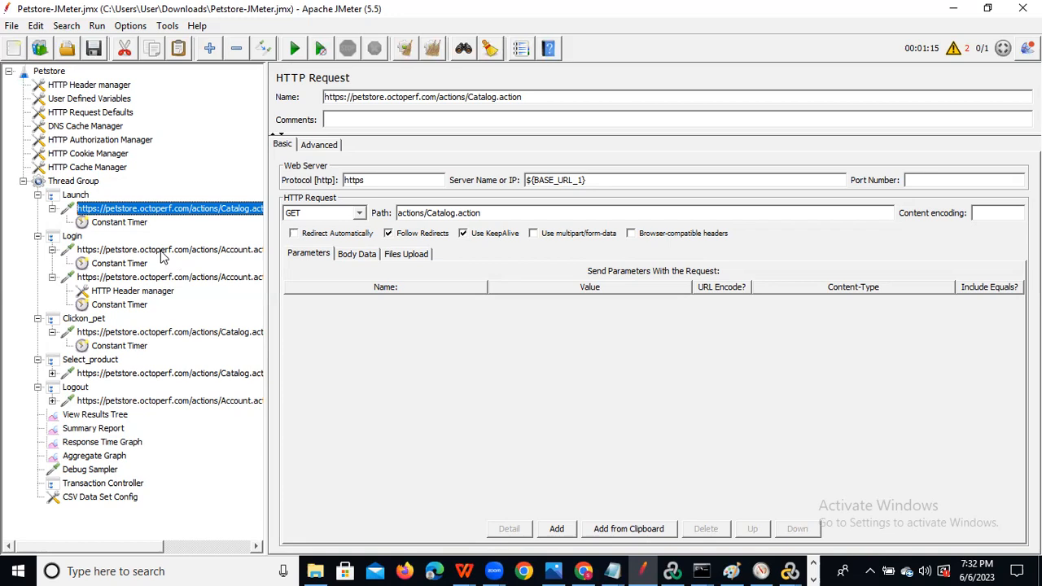
Review both Login requests' username and password parameters, then return to the Thread Group settings.
left_click(162, 252)
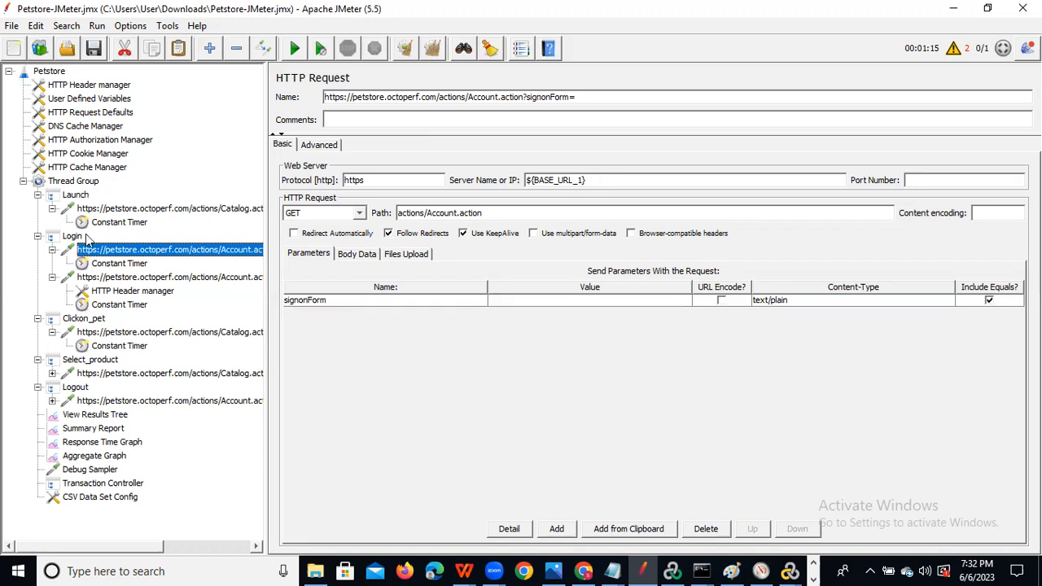
left_click(124, 281)
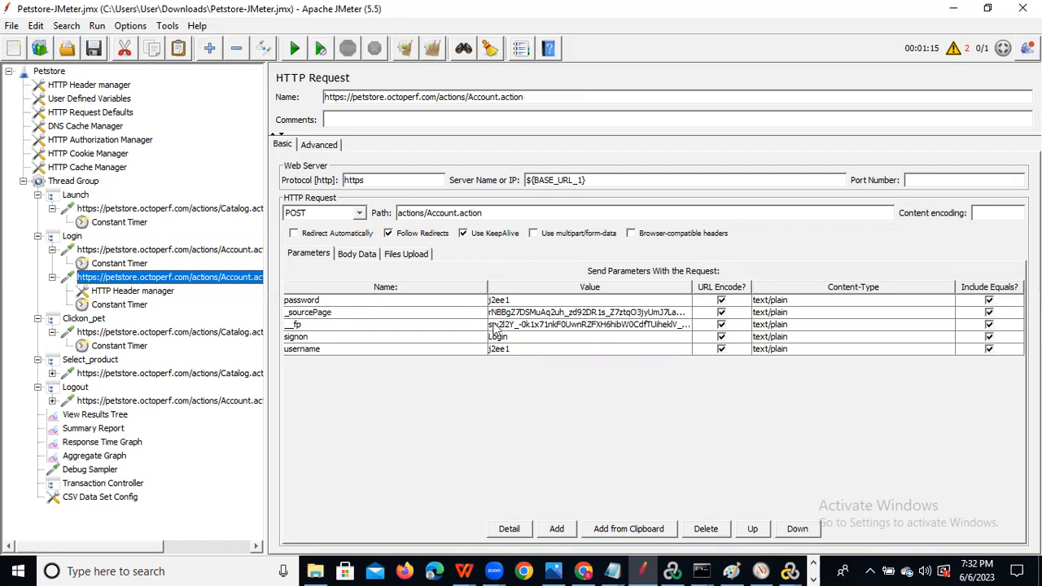
left_click(132, 250)
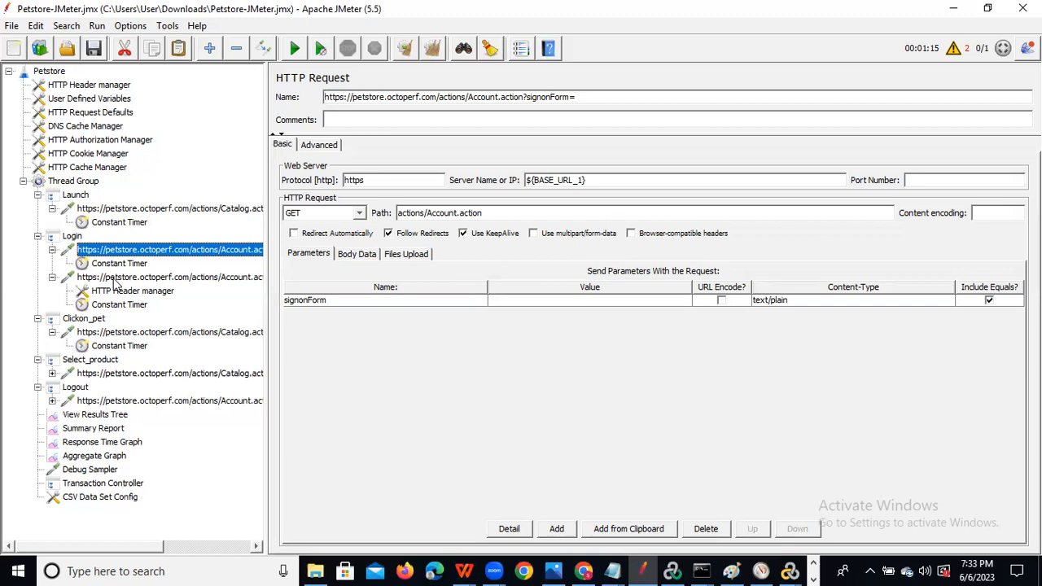
left_click(729, 160)
left_click(122, 279)
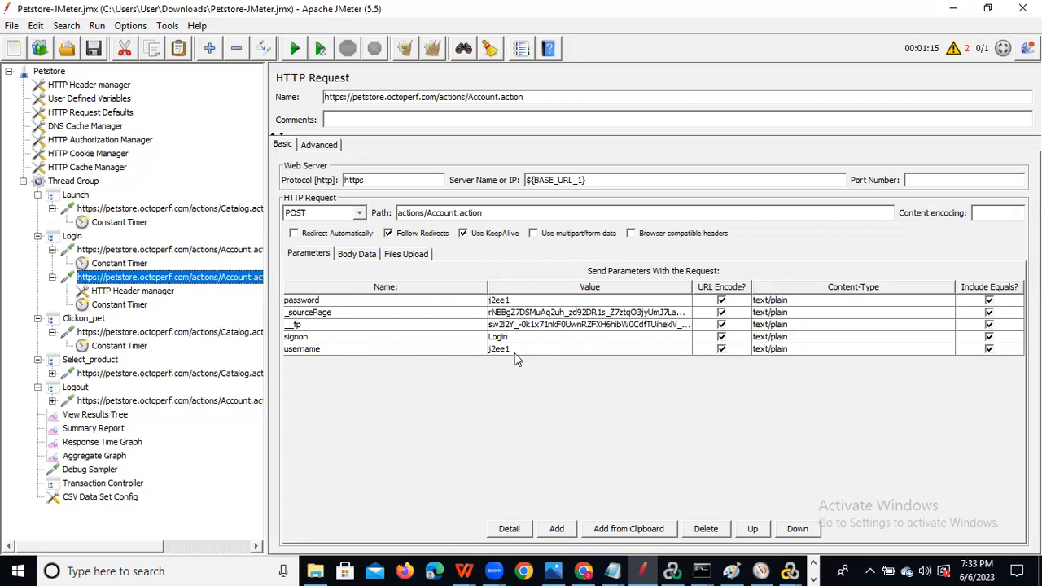
left_click(78, 184)
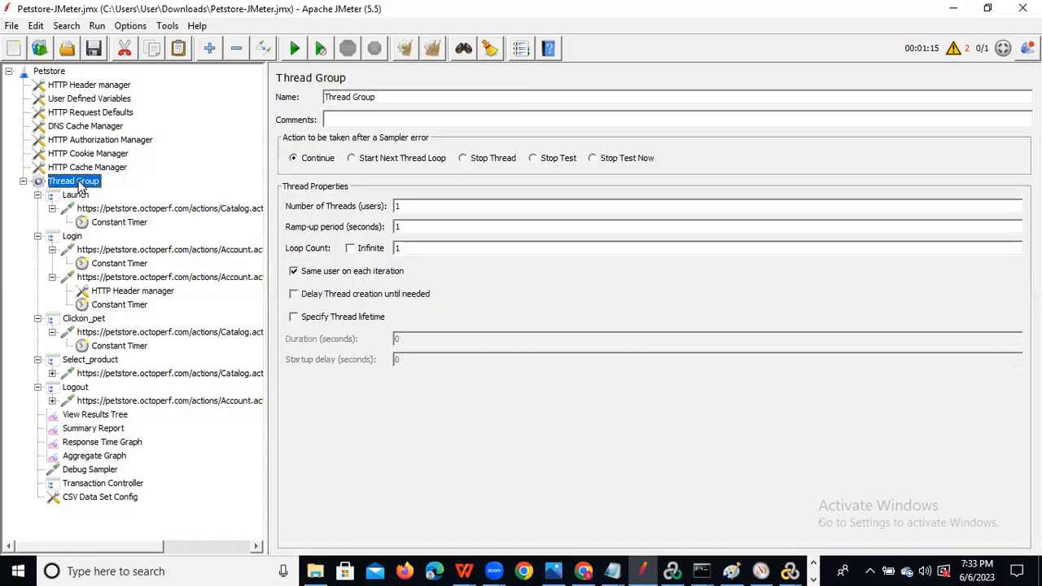
Add a User Parameters pre-processor at the bottom of the Thread Group.
right_click(78, 184)
mouse_move(251, 194)
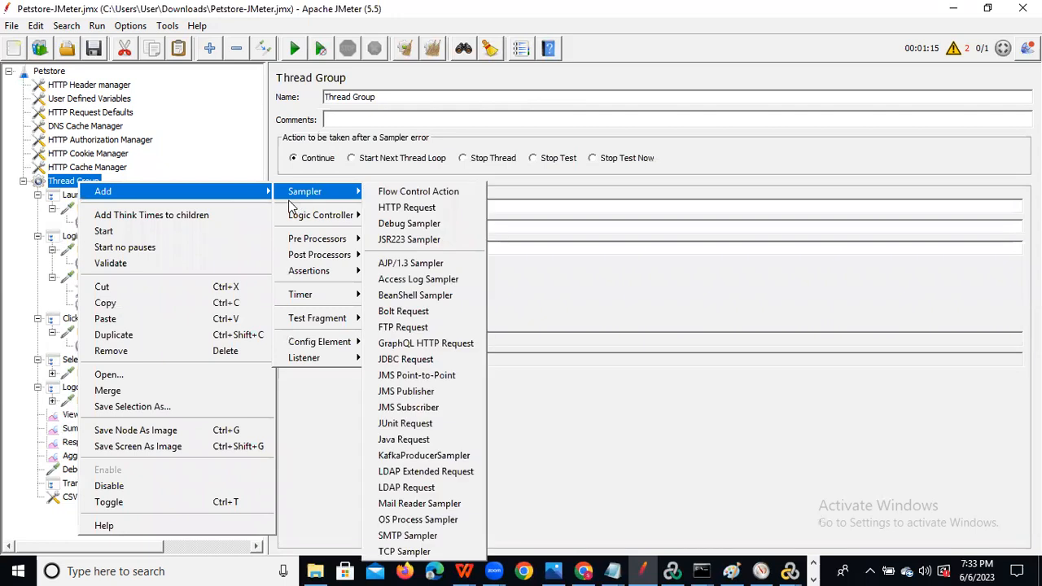
mouse_move(319, 242)
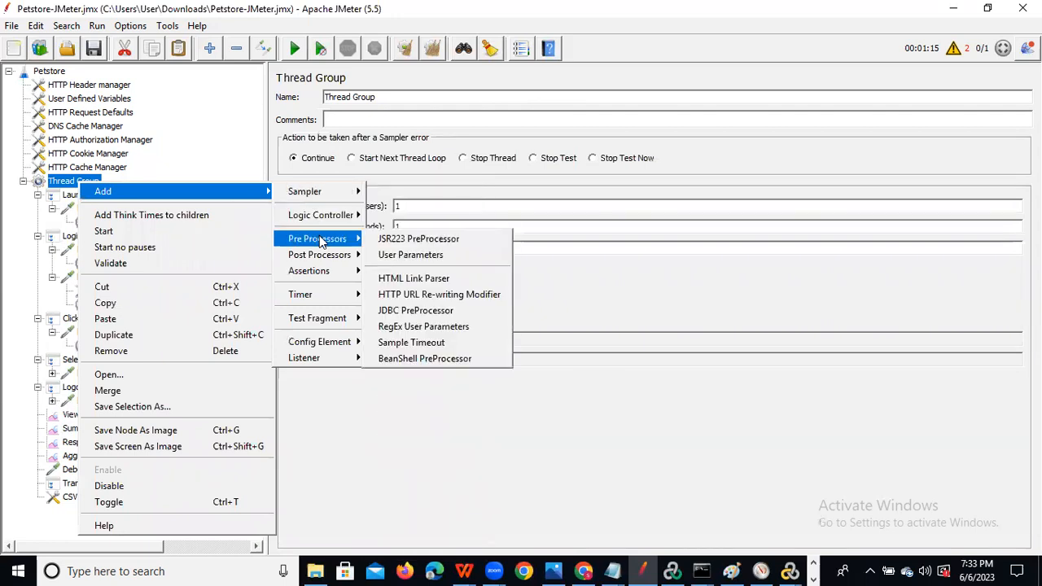
left_click(420, 262)
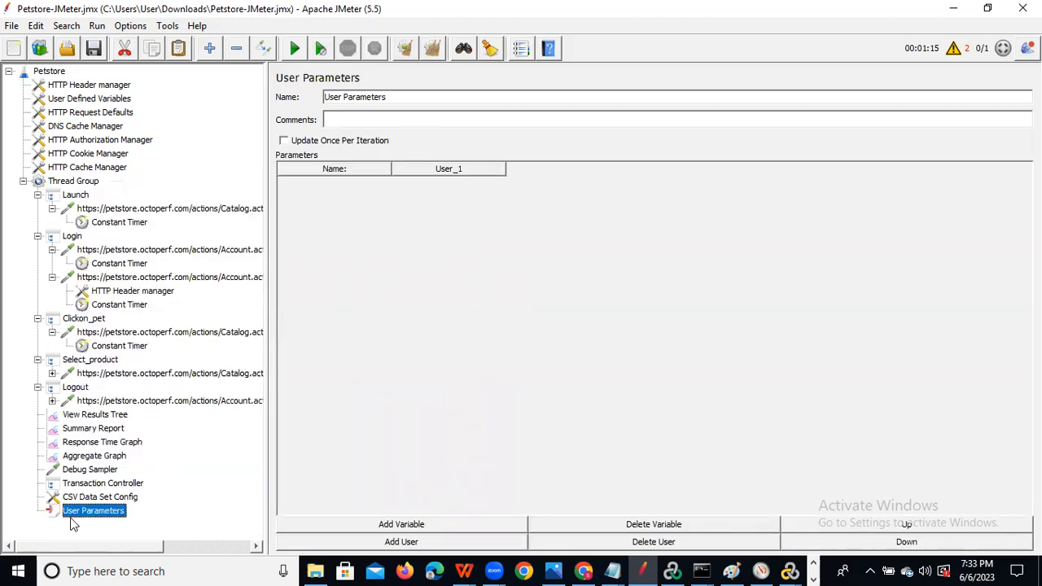
Move User Parameters to test-plan level and add a variable named P_UserName.
left_click_drag(73, 509, 73, 180)
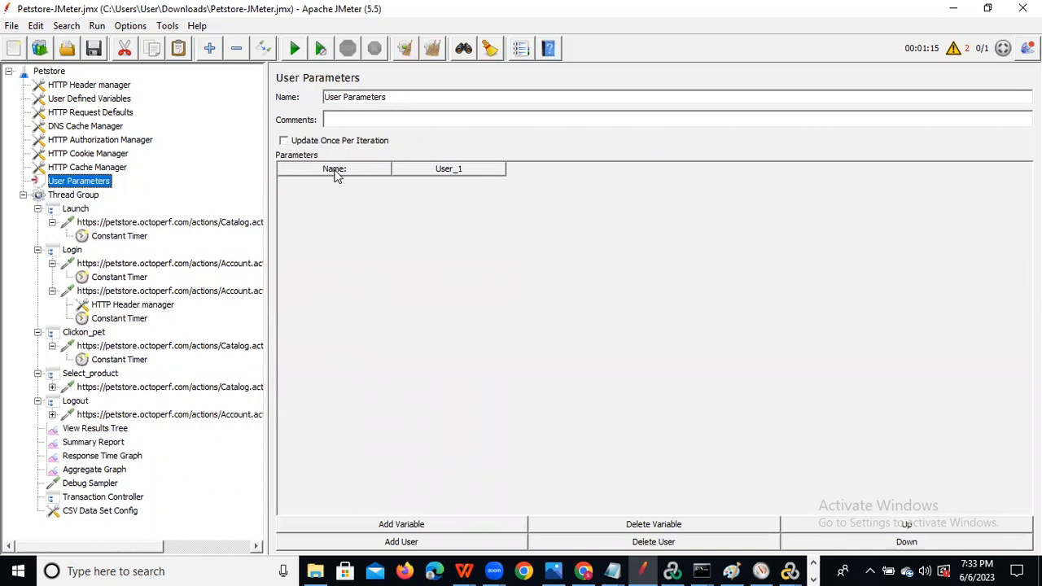
left_click(372, 528)
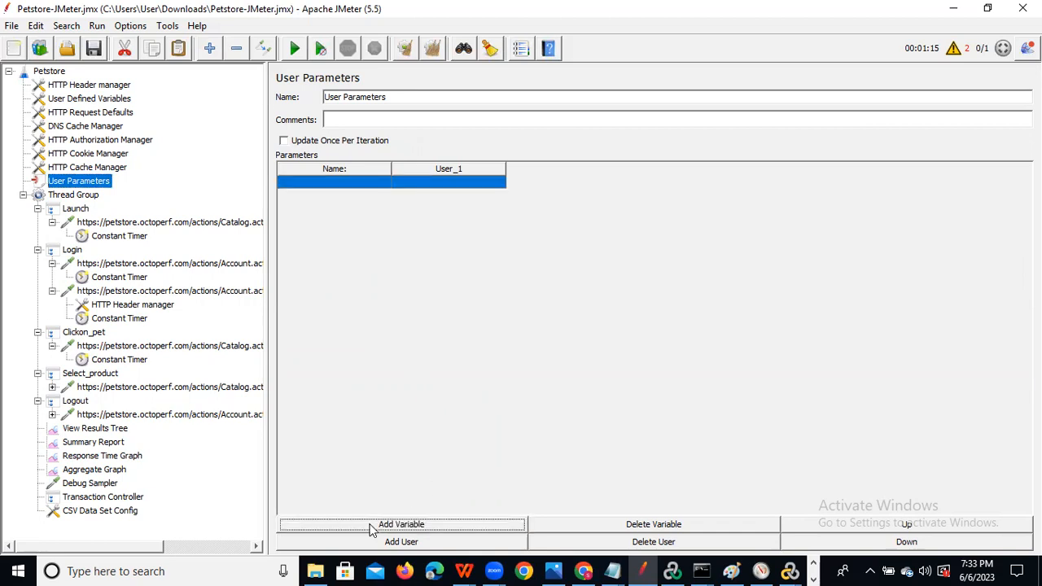
double_click(342, 180)
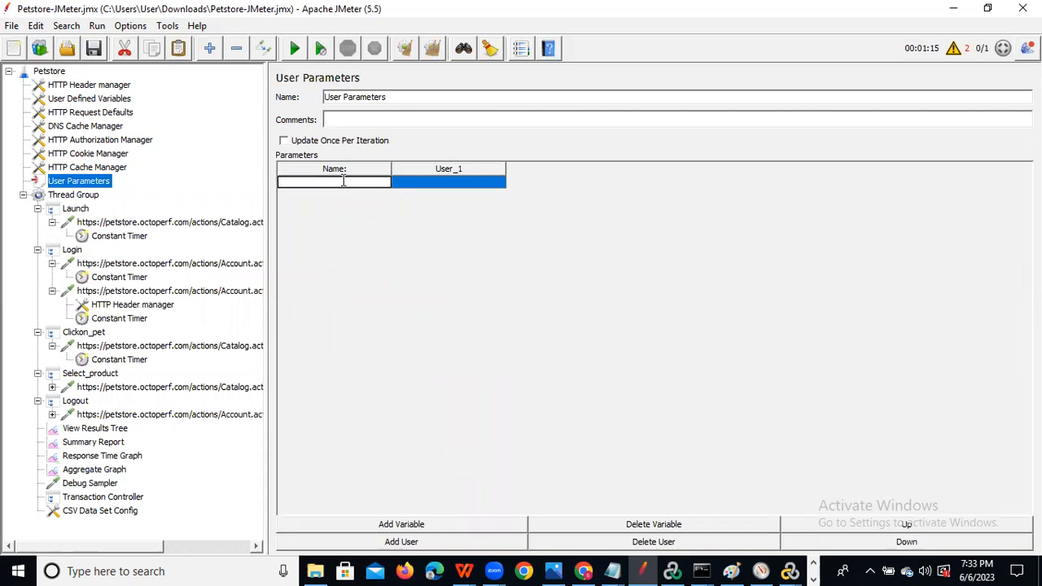
type("P_UserName")
left_click(410, 180)
left_click(410, 180)
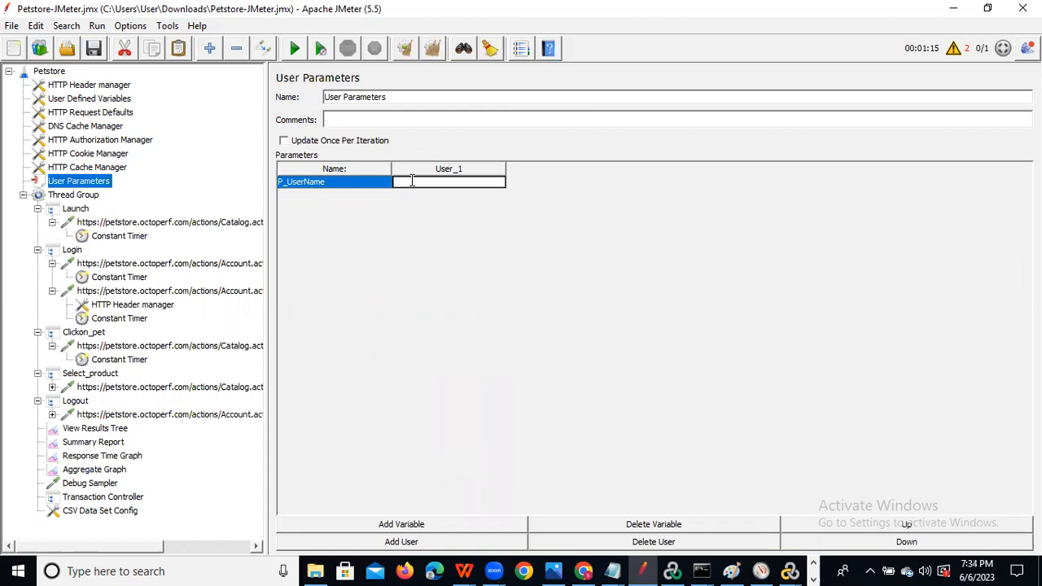
Add a second variable row, then delete the extra empty row.
left_click(415, 526)
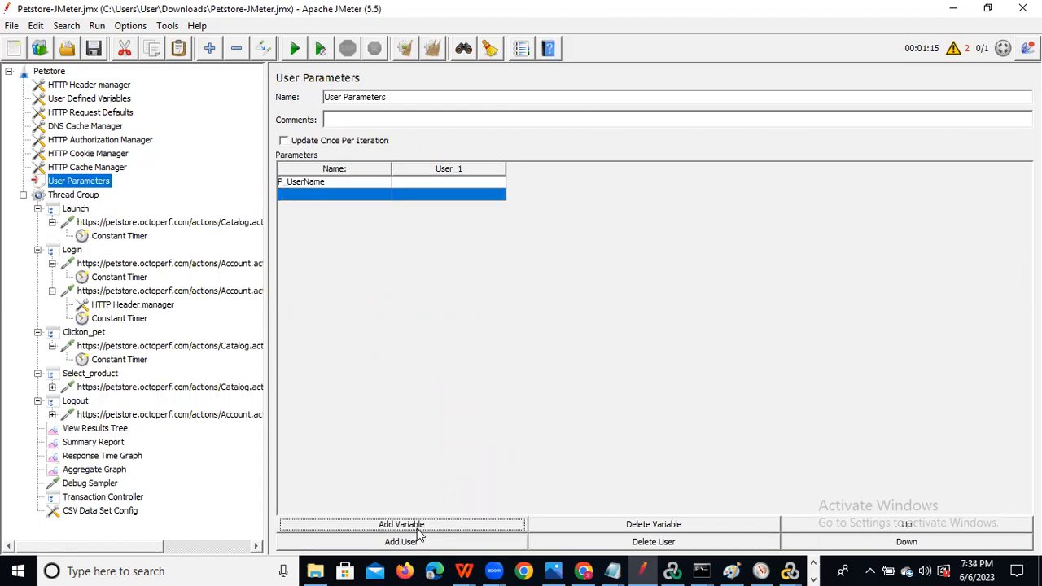
left_click(359, 194)
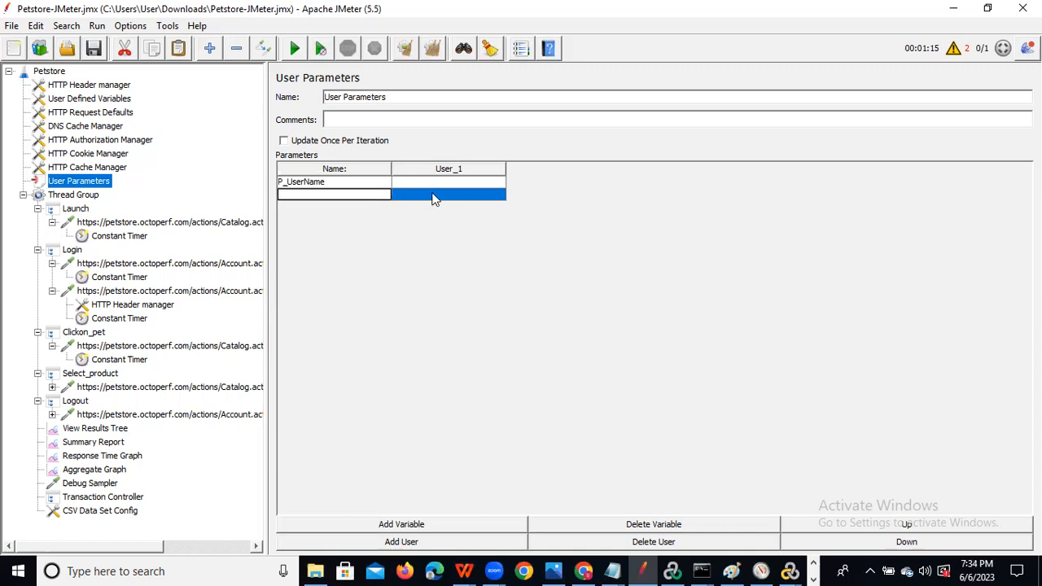
double_click(450, 180)
left_click(368, 195)
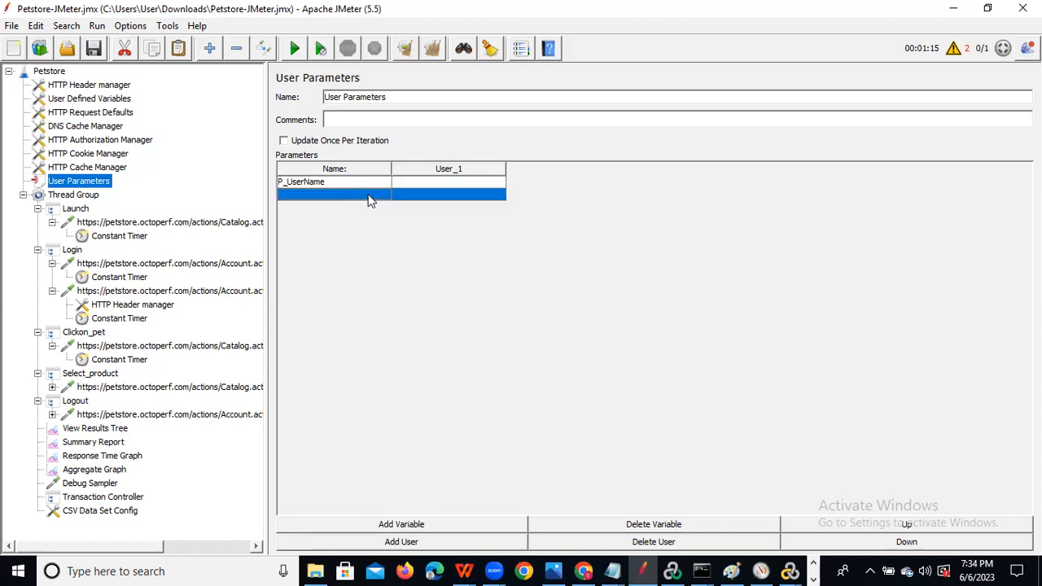
left_click(672, 525)
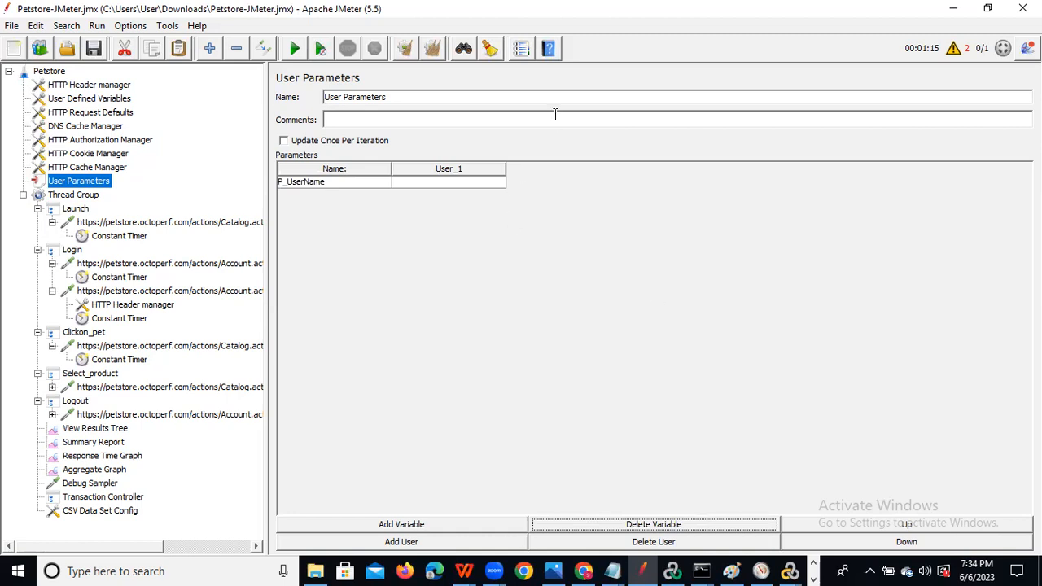
Enter the recorded login value in P_UserName's User_1 cell and copy the variable name.
double_click(430, 183)
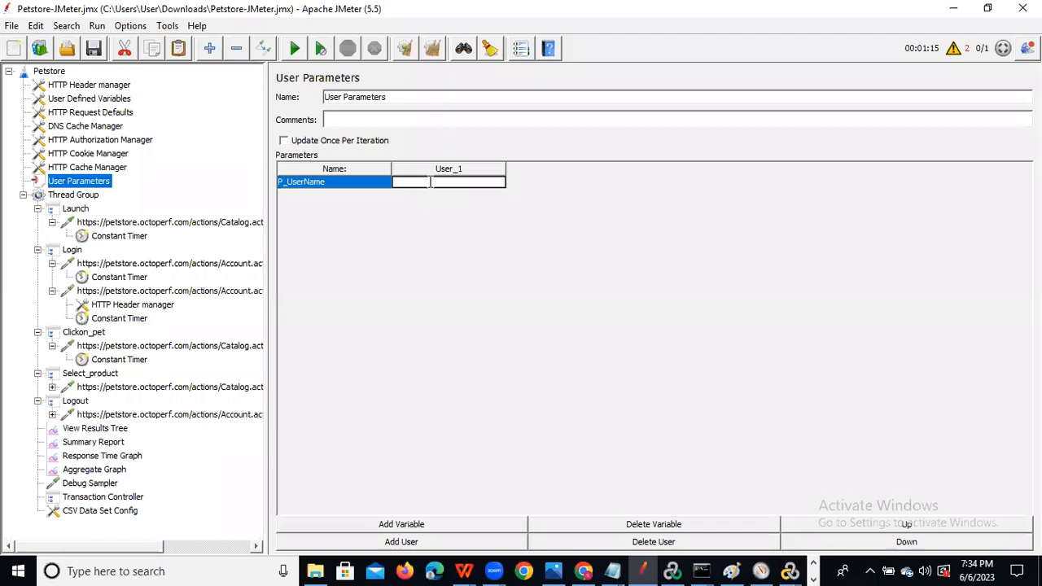
type("2ee1")
double_click(351, 180)
left_click_drag(281, 181, 341, 192)
key("ctrl+c")
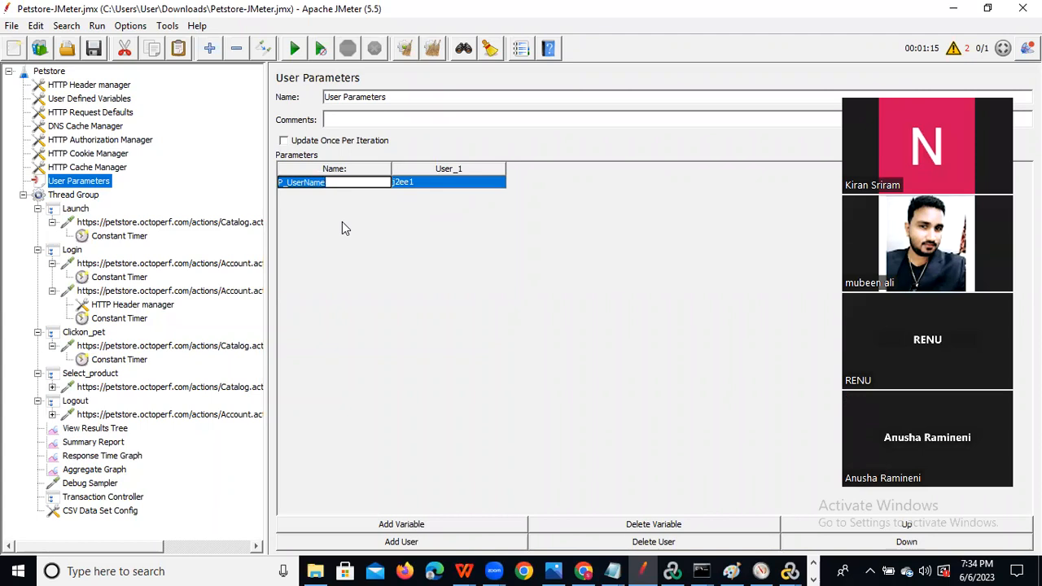
key("BackSpace")
key("ctrl+v")
left_click(342, 222)
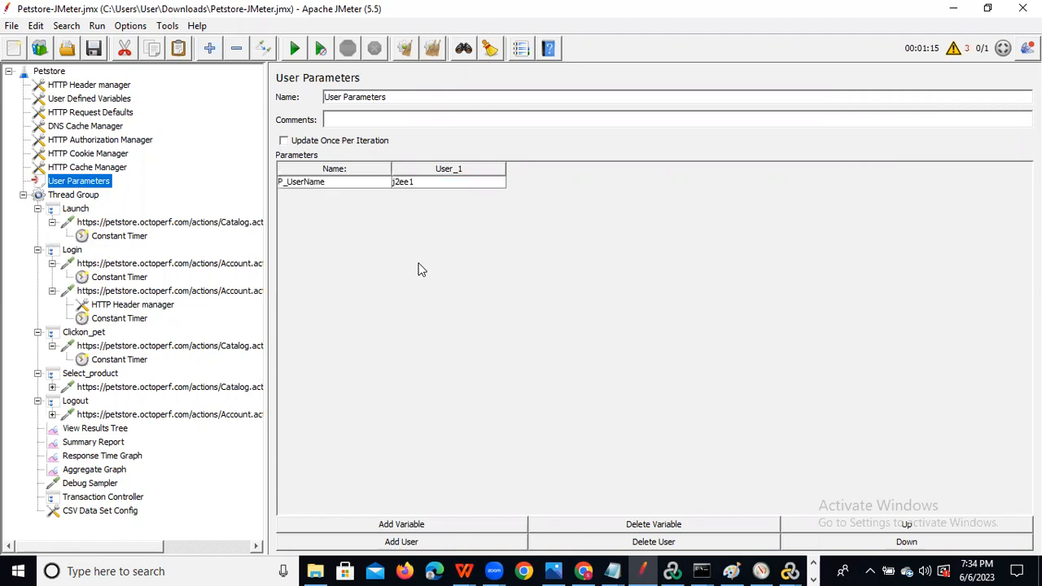
Set up a Search Tree search for the login value with replacement ${P_UserName}.
key("ctrl+f")
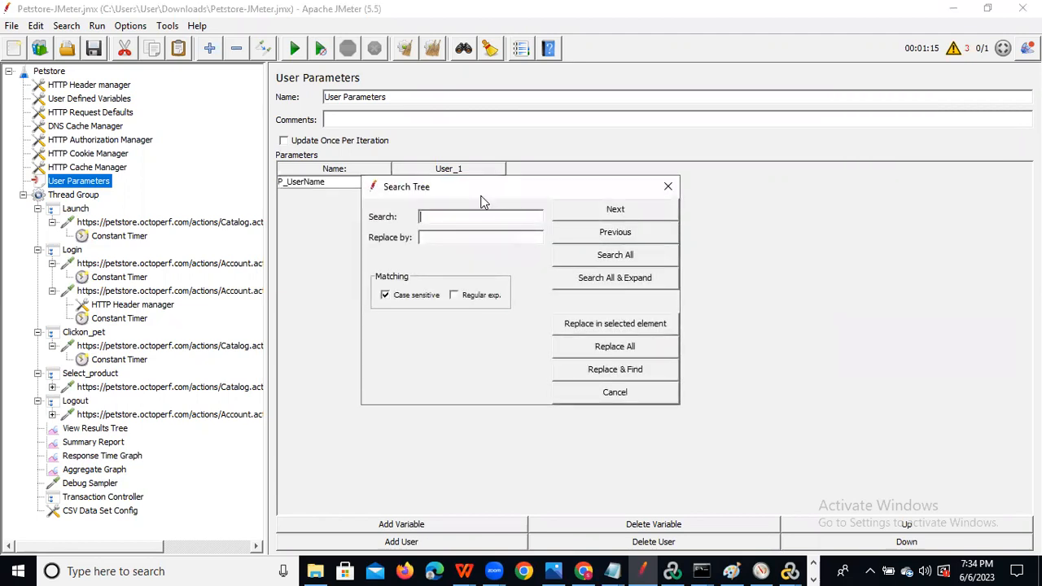
left_click_drag(505, 198, 601, 255)
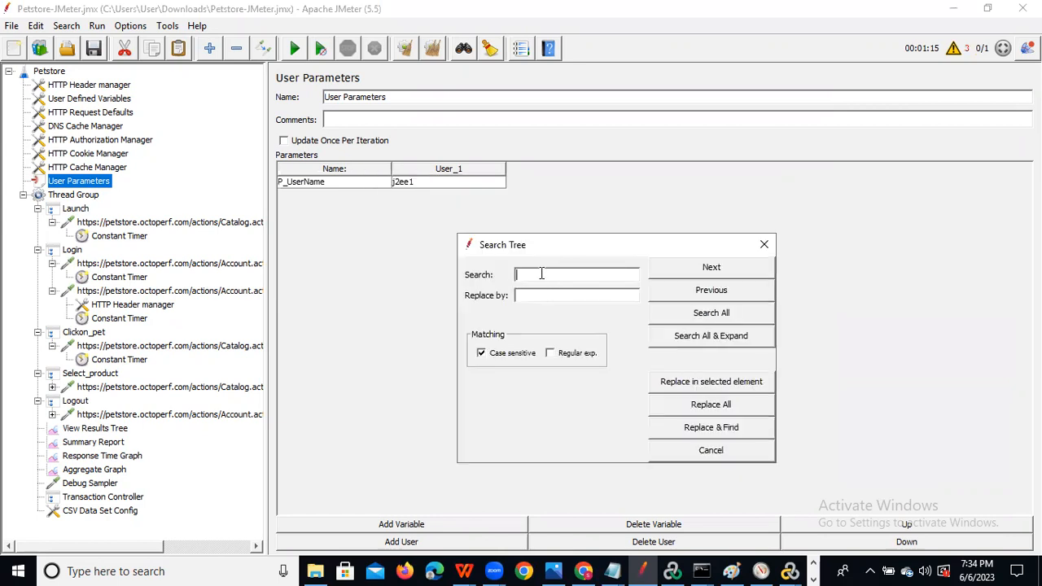
type("j2ee1")
left_click(532, 296)
type("${")
key("ctrl+v")
type("}")
Step to the Account.action login request and replace its login values with ${P_UserName}.
left_click(693, 272)
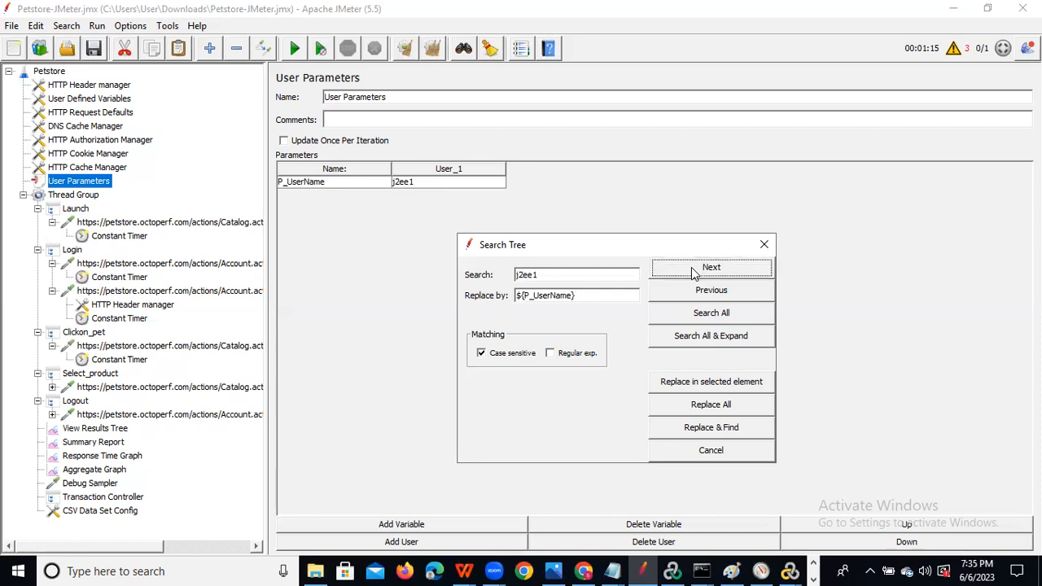
left_click(691, 267)
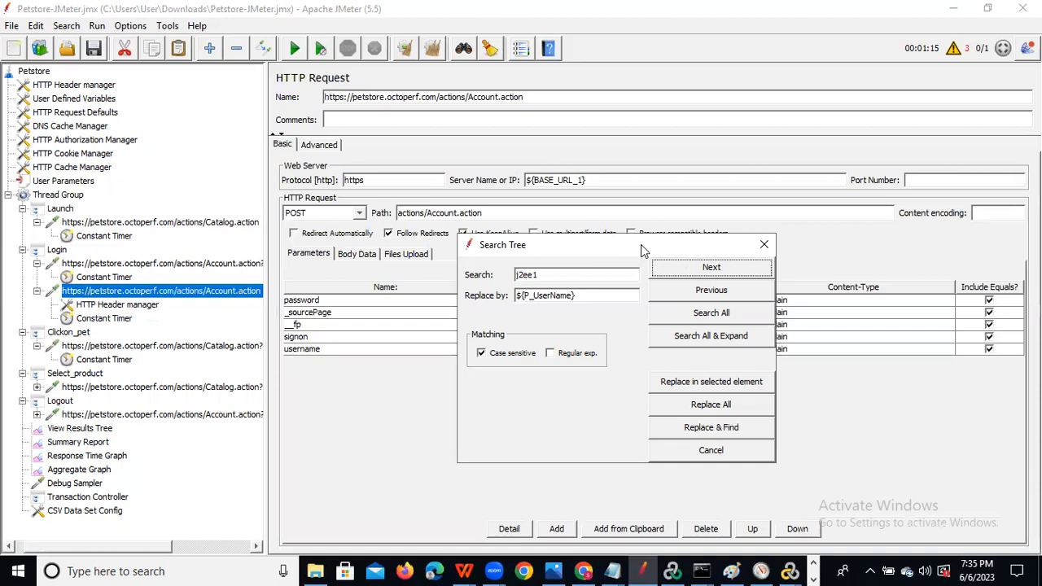
left_click_drag(641, 244, 575, 379)
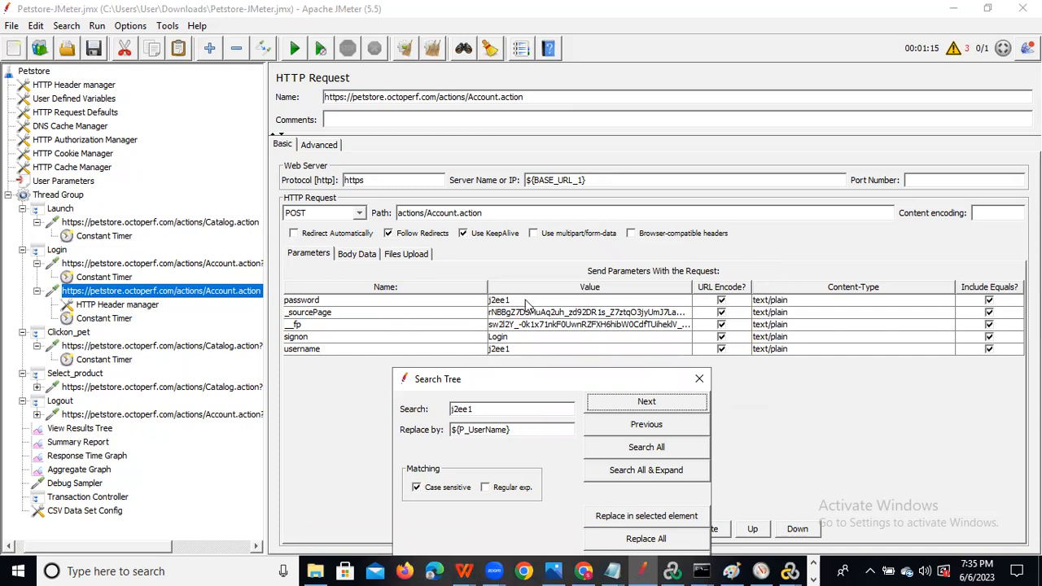
left_click(657, 407)
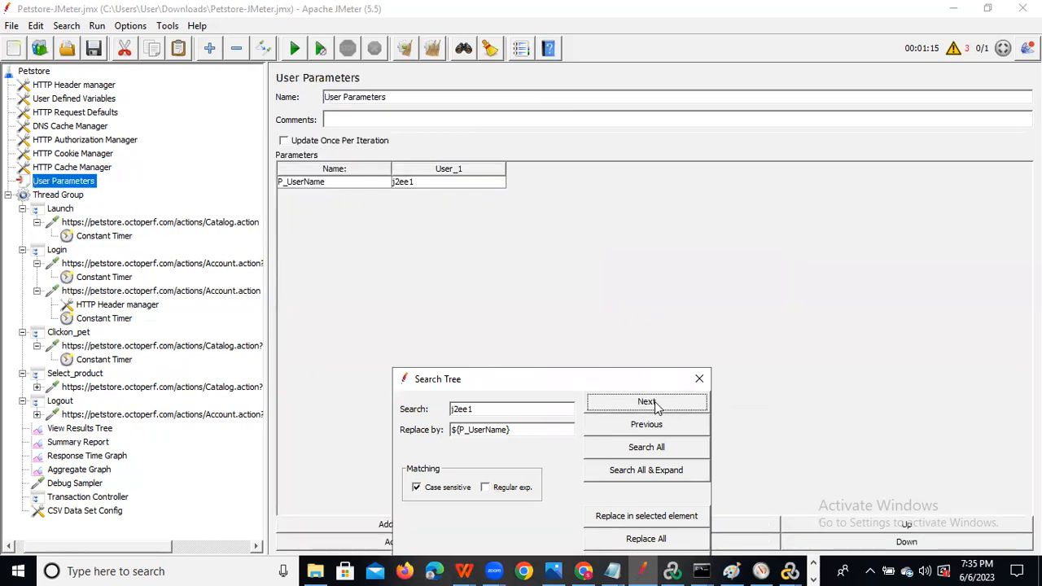
left_click(656, 407)
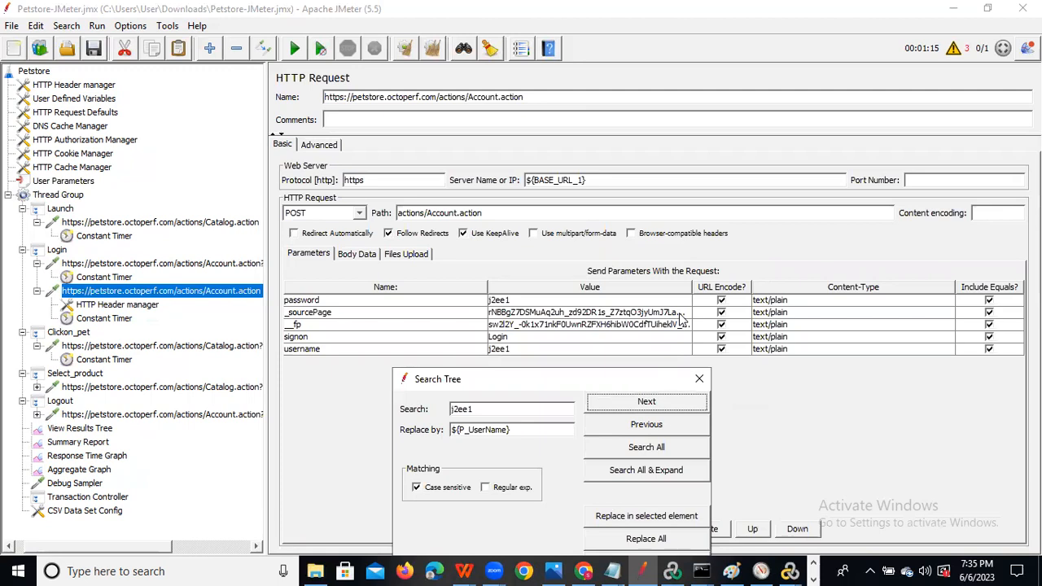
left_click_drag(554, 379, 851, 183)
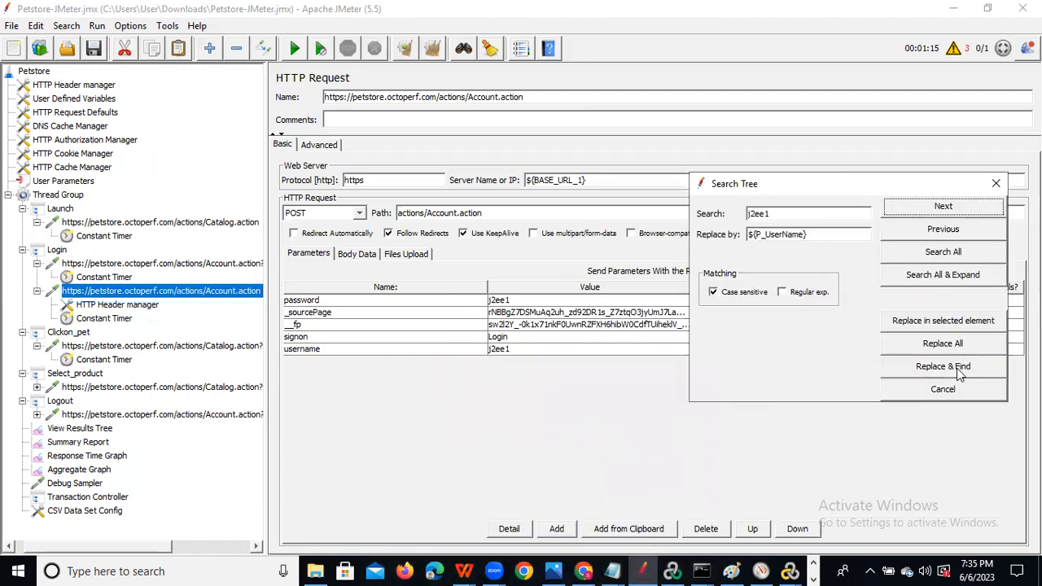
left_click(932, 321)
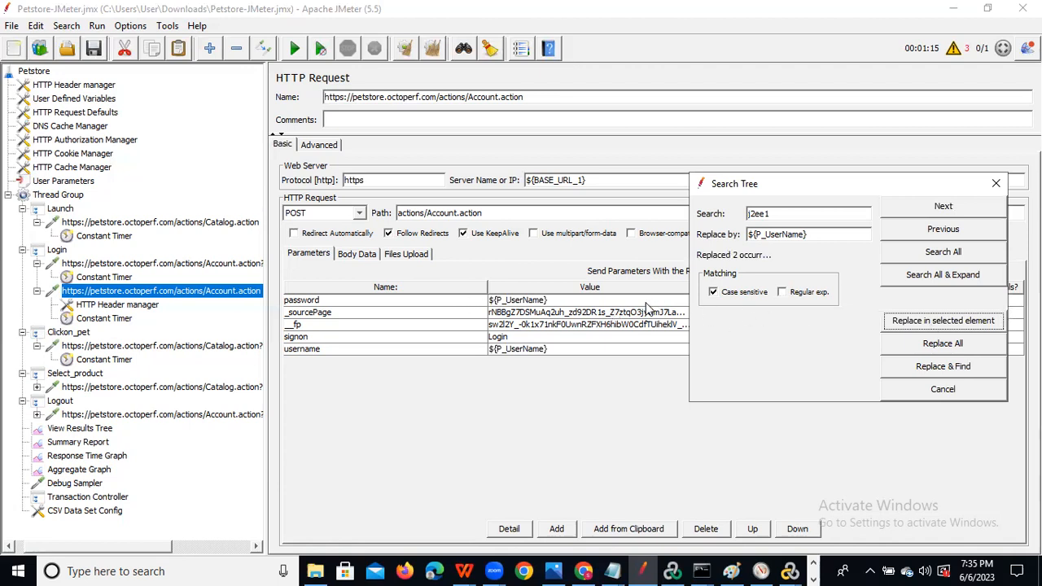
Restore the login request's password to its recorded value and run the replace again.
double_click(557, 301)
left_click_drag(553, 300, 468, 298)
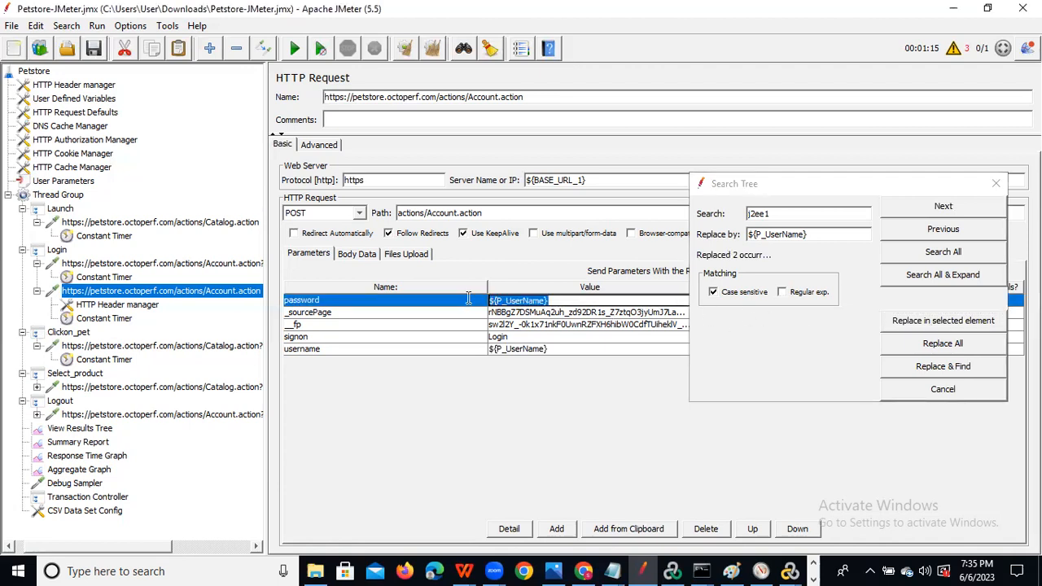
key("BackSpace")
type("j2ee1")
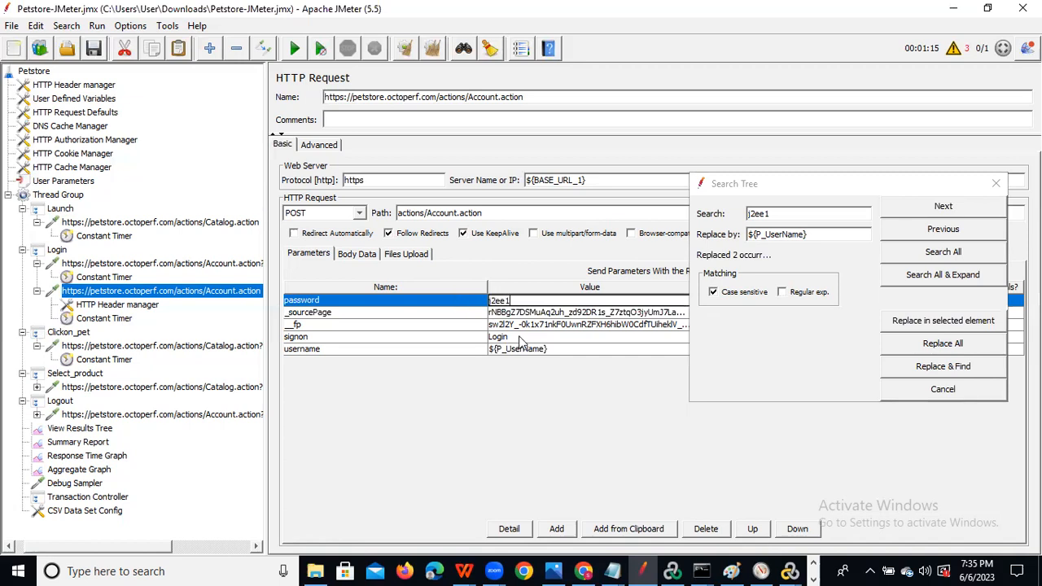
left_click(537, 352)
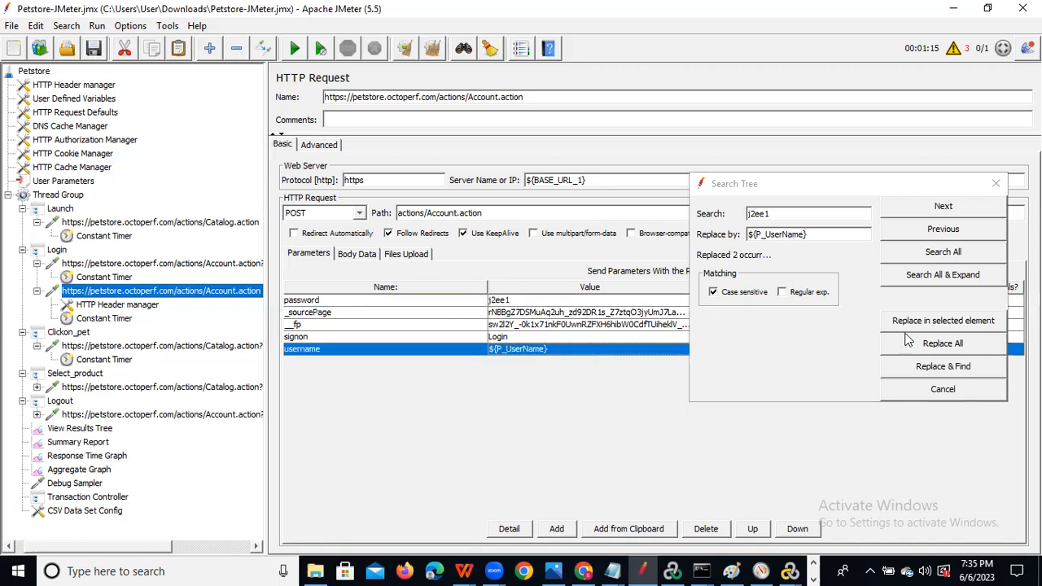
left_click(939, 324)
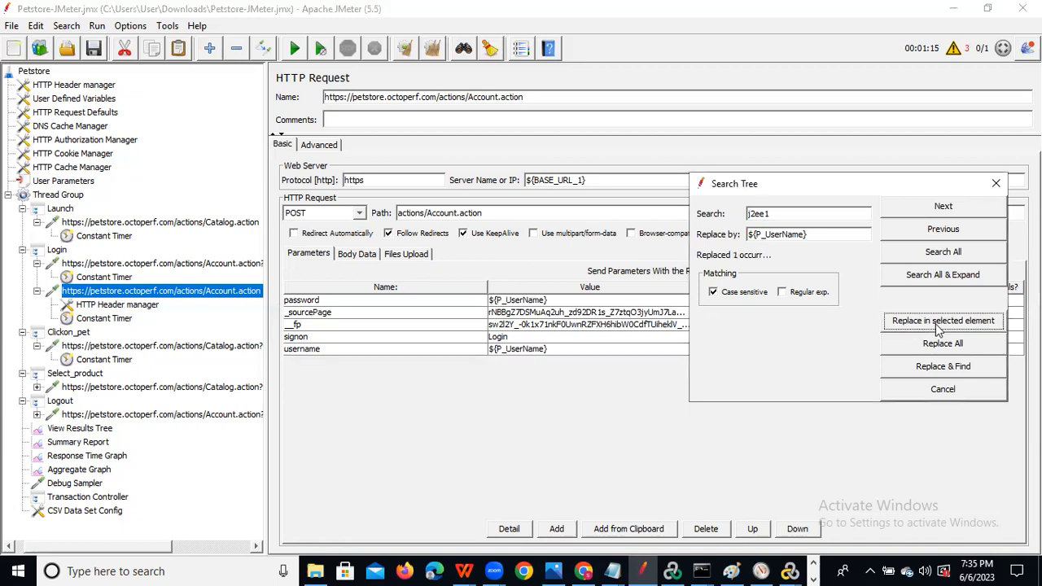
Re-enter the recorded password value so only username uses ${P_UserName}, and close Search Tree.
double_click(556, 300)
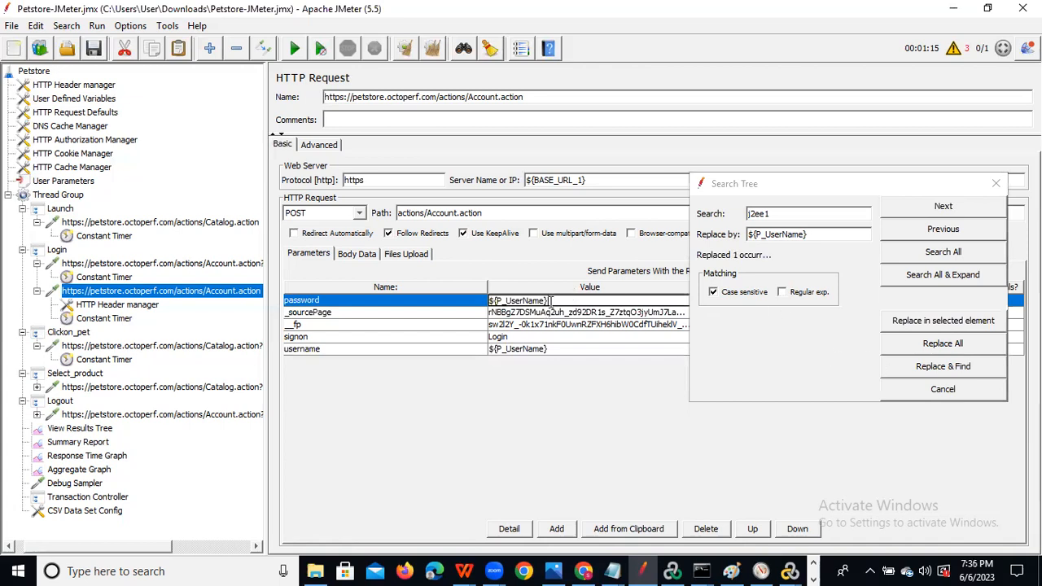
key("ctrl+a")
key("BackSpace")
type("j2ee1")
key("BackSpace")
key("BackSpace")
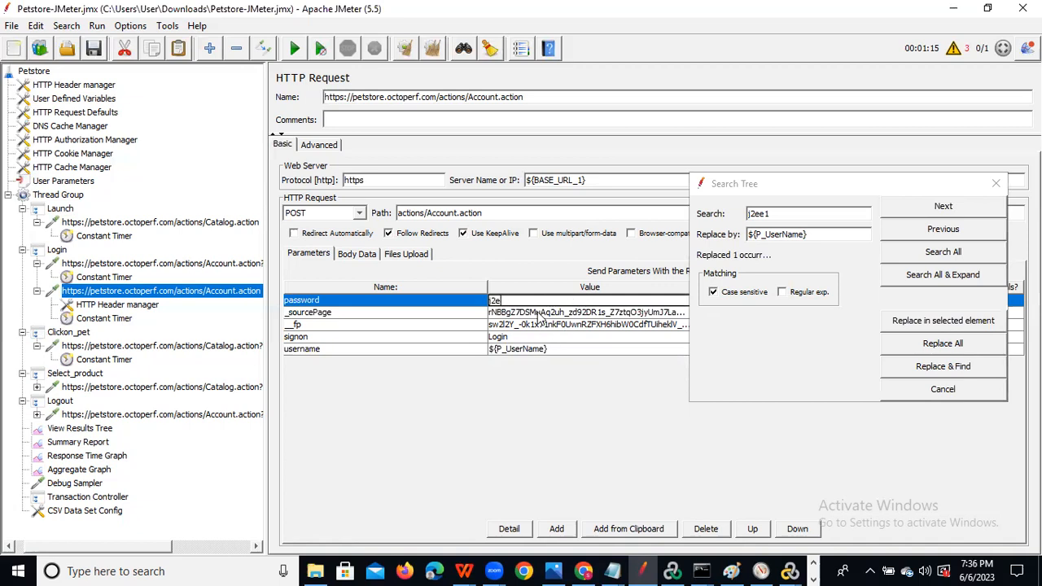
type("e1")
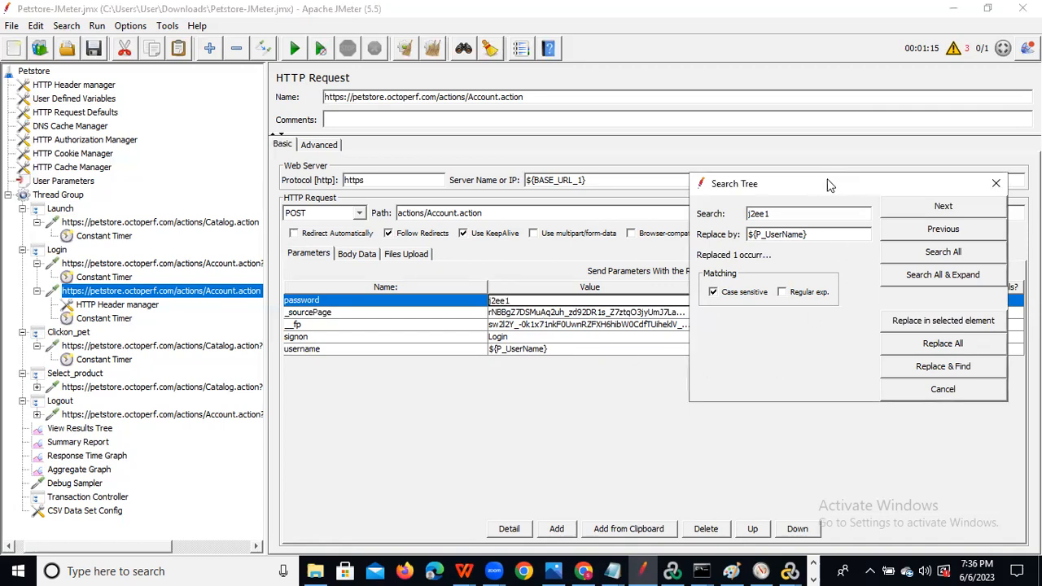
left_click_drag(830, 184, 820, 129)
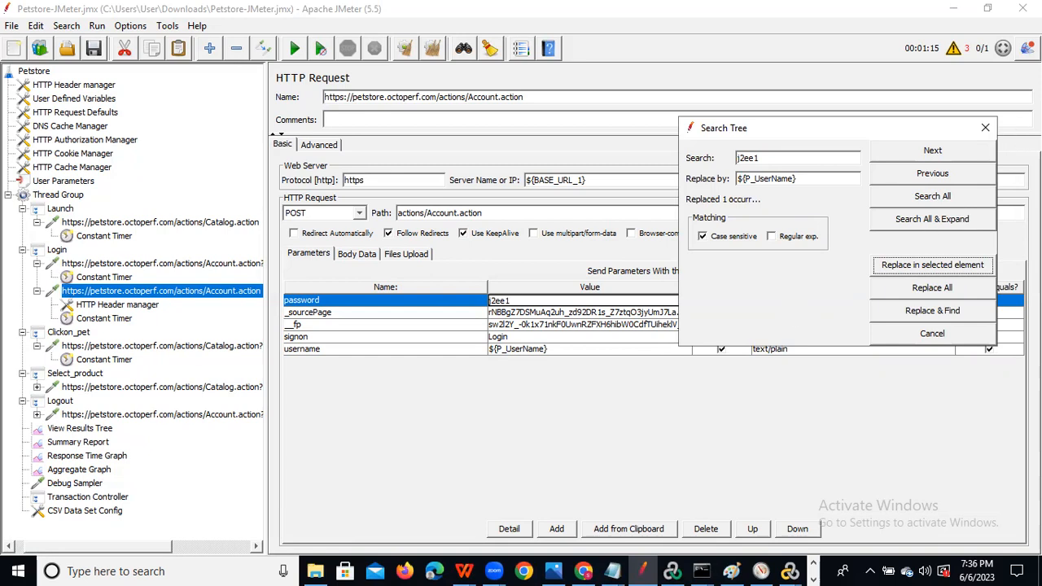
left_click(984, 128)
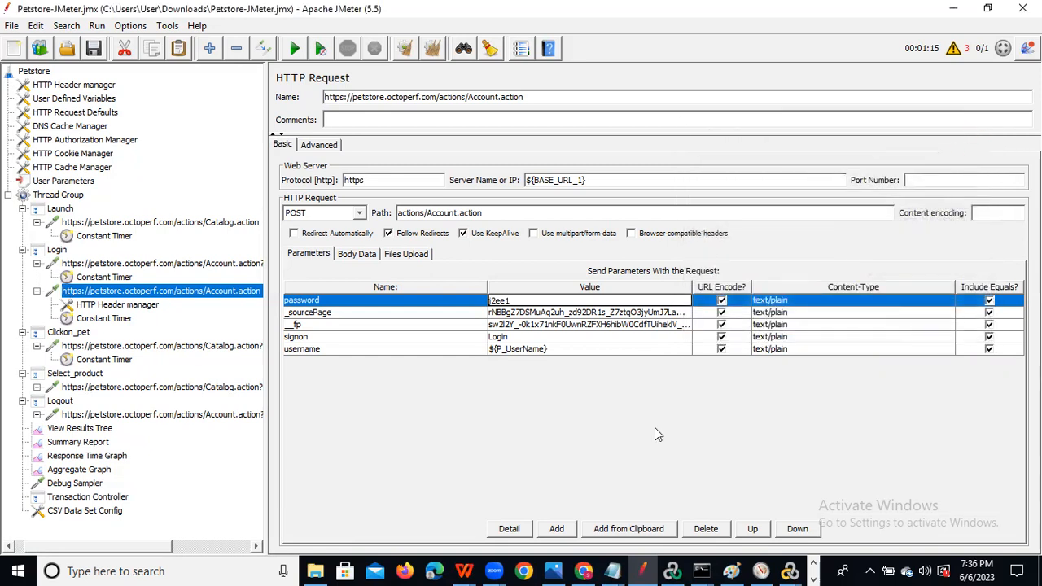
Add a new P_Pwd variable row to the User Parameters element.
left_click(568, 313)
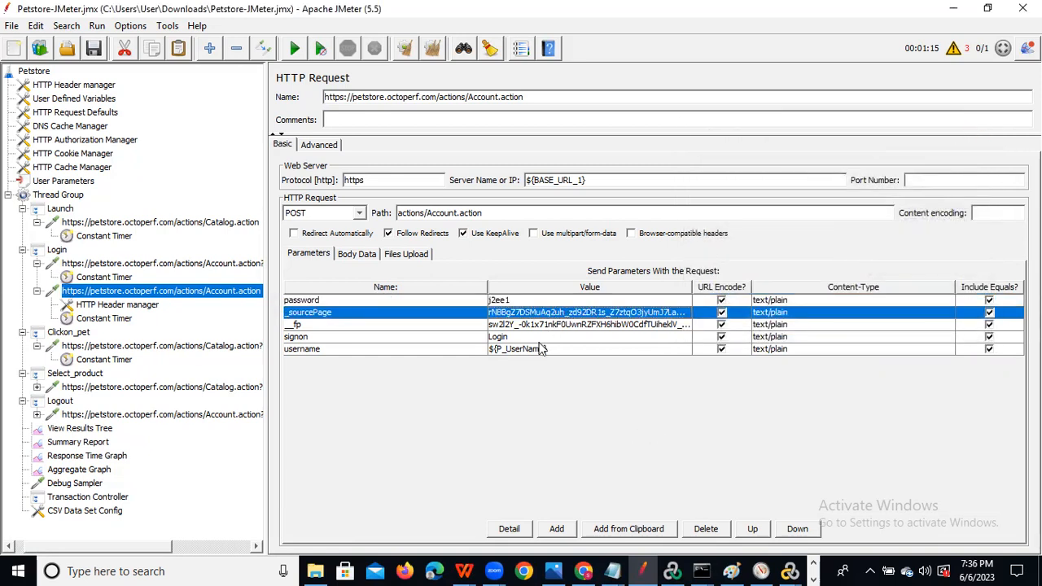
left_click(63, 183)
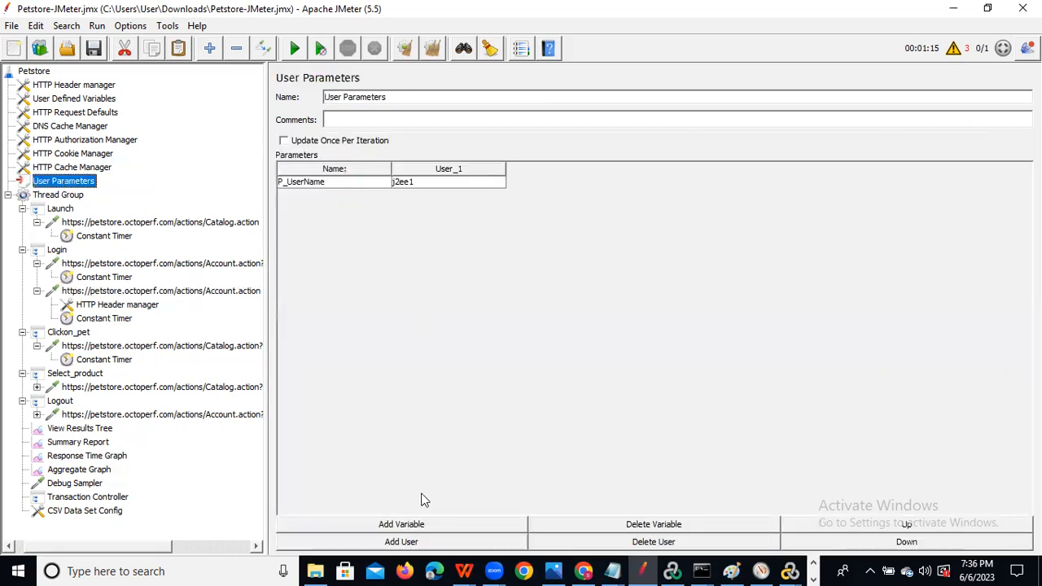
left_click(407, 524)
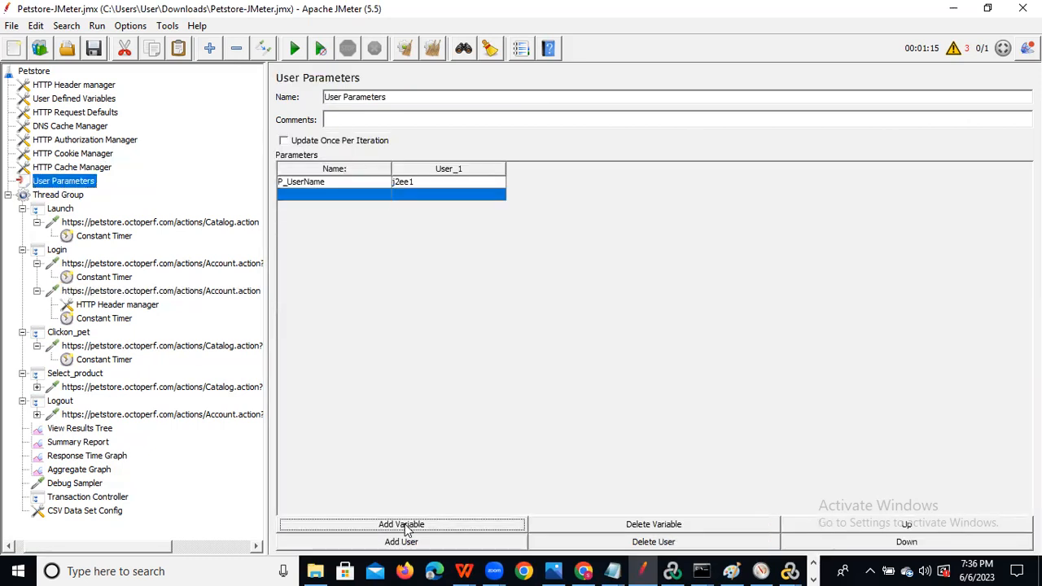
double_click(327, 195)
type("P_")
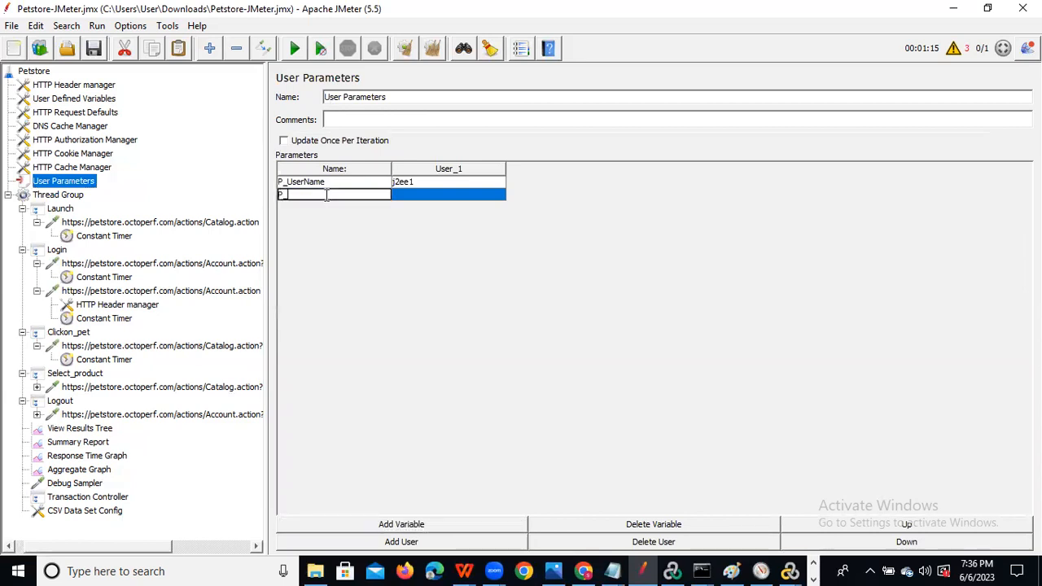
type("Pwd")
key("ctrl+a")
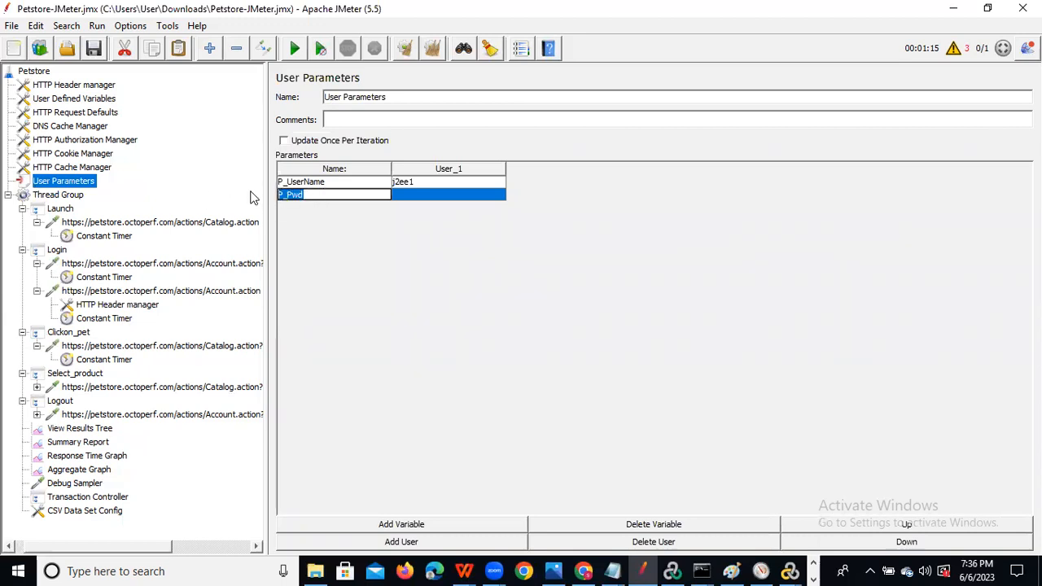
Replace the second Account.action login request's password value with ${P_Pwd}.
left_click(111, 292)
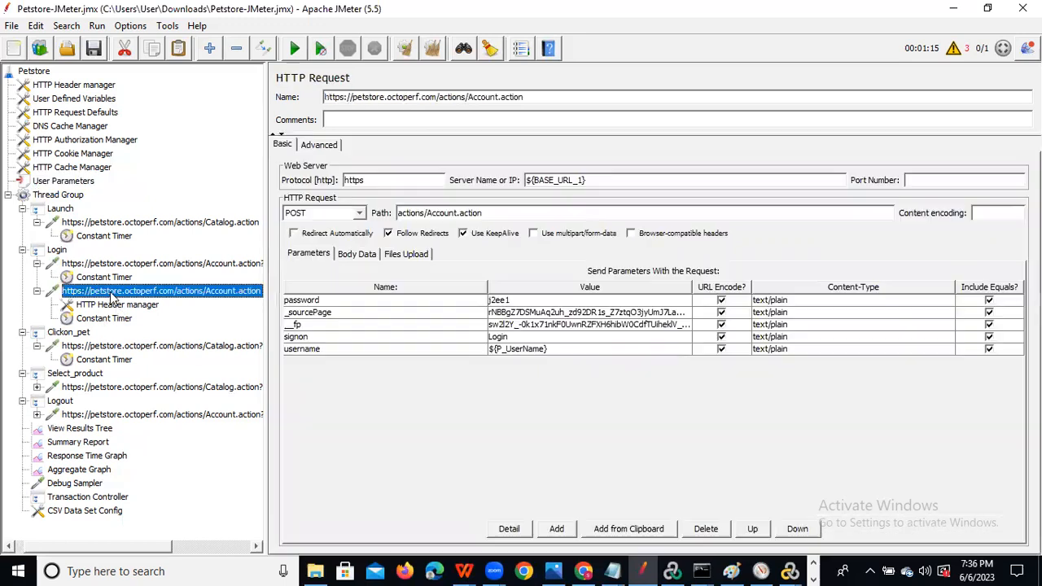
double_click(525, 300)
key("BackSpace")
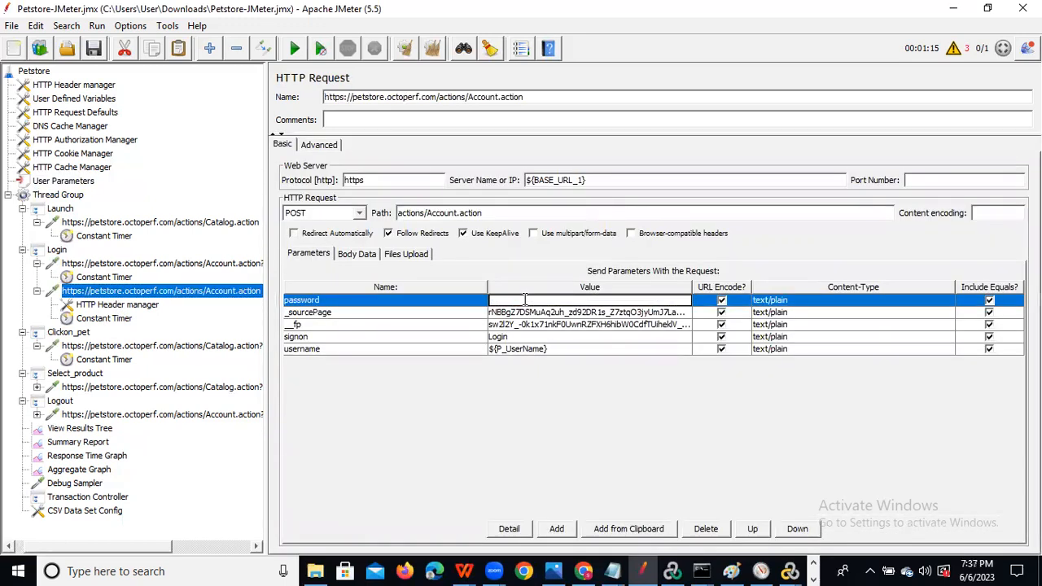
type("${P_Pwd}")
left_click(96, 50)
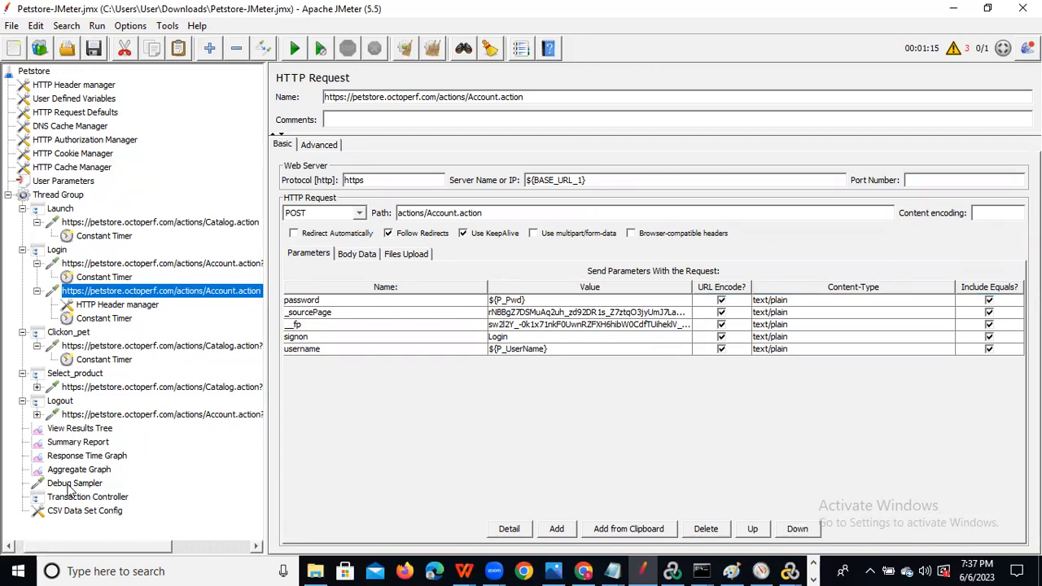
left_click(59, 196)
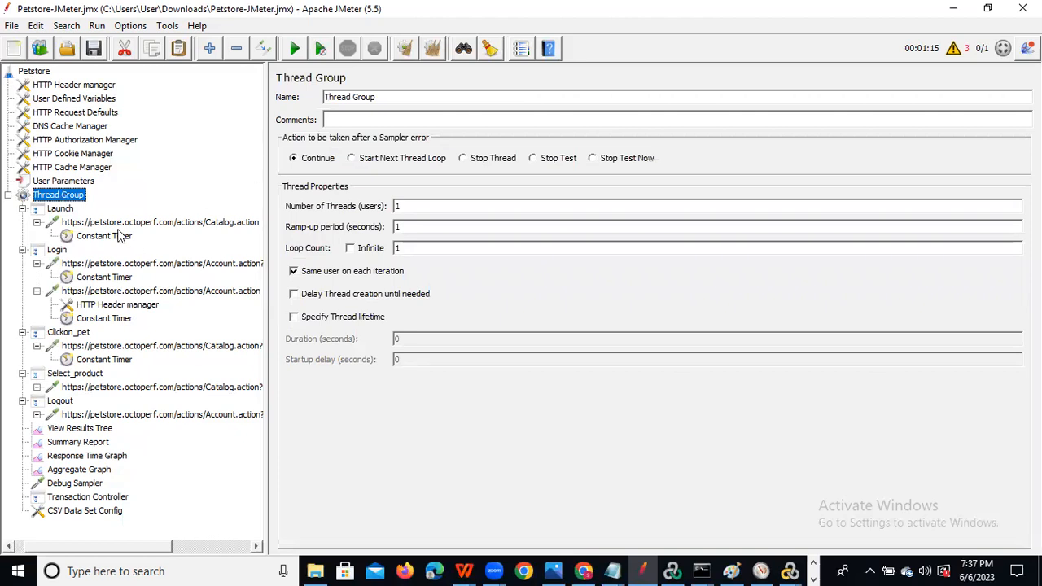
Enter the login password as P_Pwd's User_1 value in User Parameters.
left_click(85, 429)
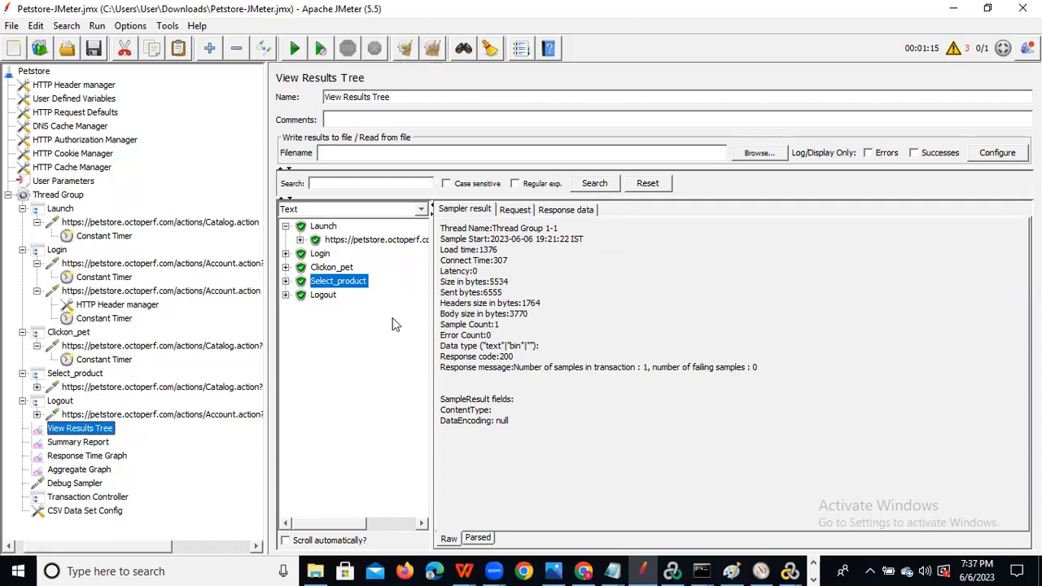
left_click(64, 181)
double_click(417, 192)
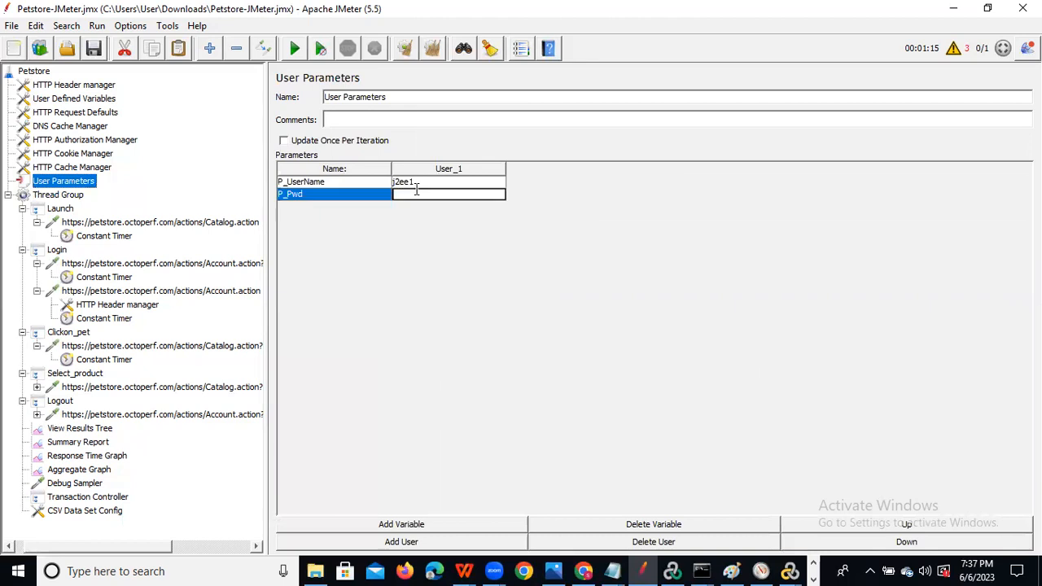
type("j2ee1")
Review the Select_product and Clickon_pet request parameters, then clear all View Results Tree results.
left_click(96, 387)
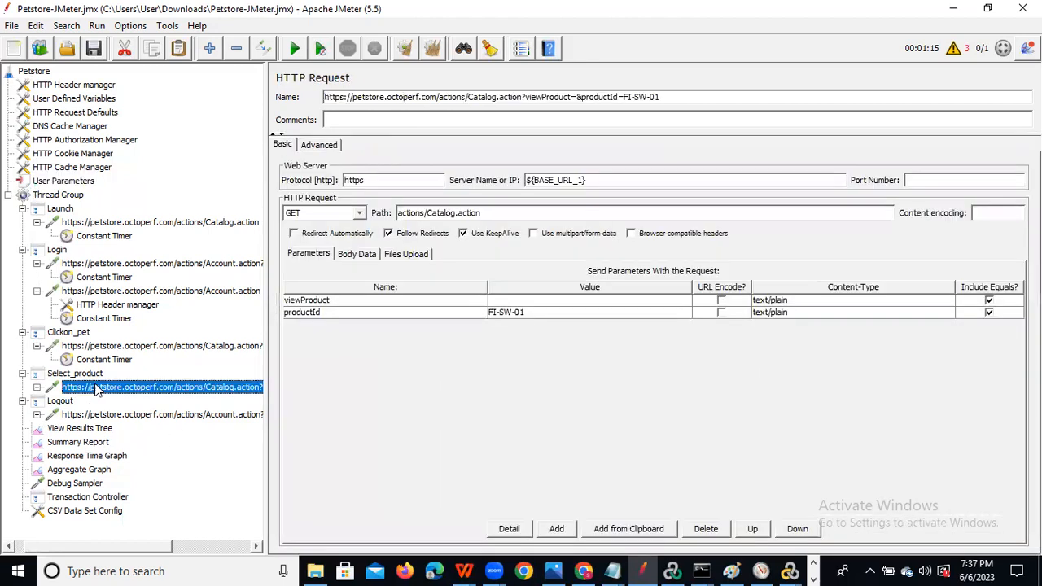
left_click(146, 346)
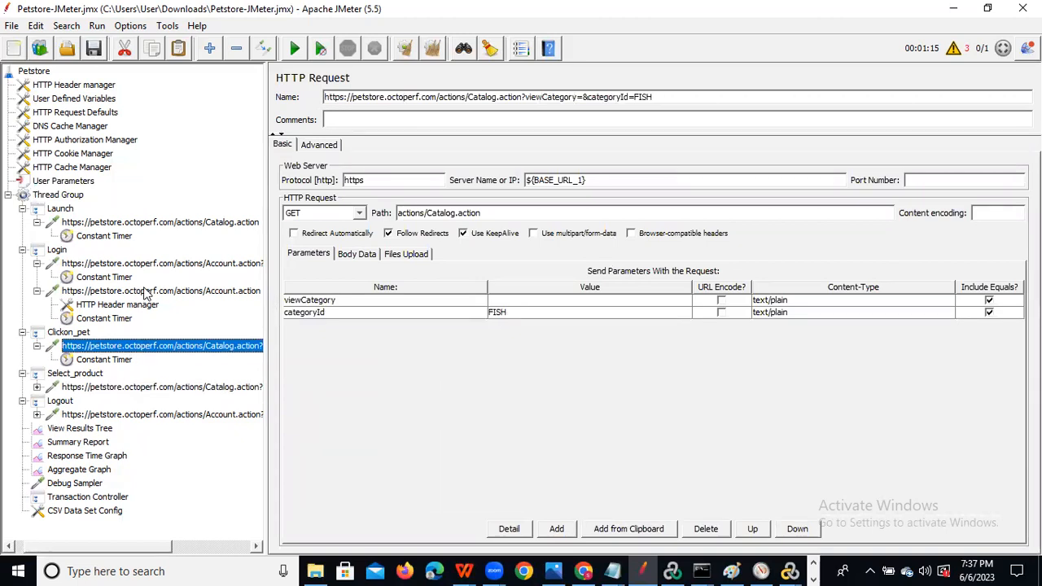
left_click(85, 429)
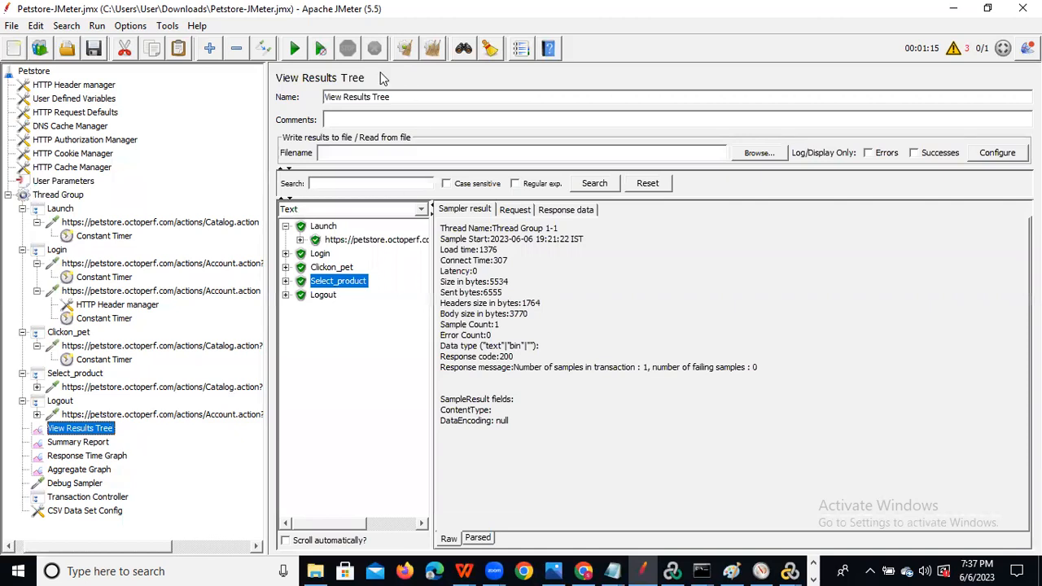
left_click(407, 48)
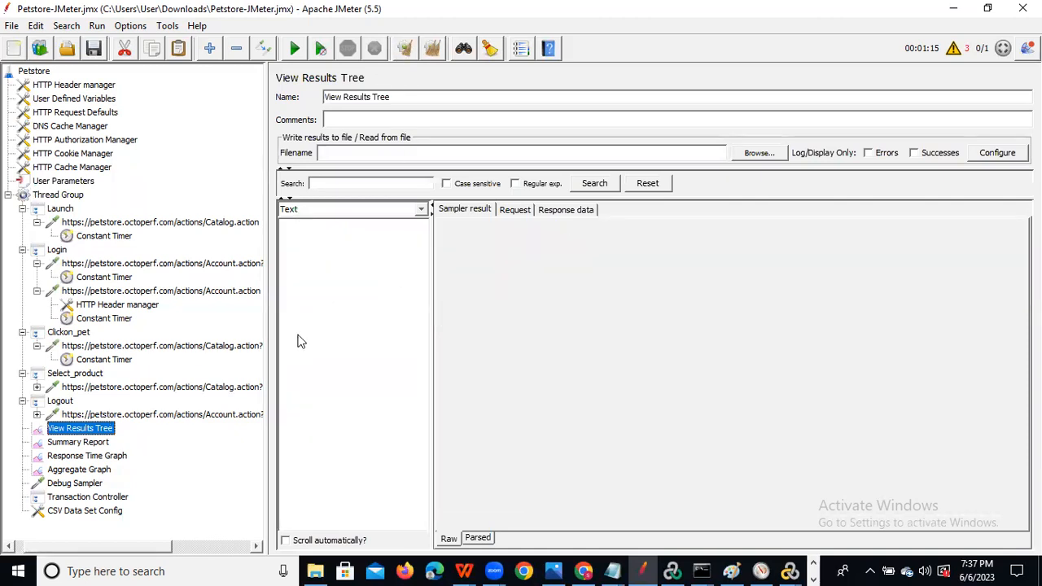
Run the test twice, then remove both the Transaction Controller and CSV Data Set Config.
left_click(298, 49)
left_click(298, 50)
left_click(100, 511)
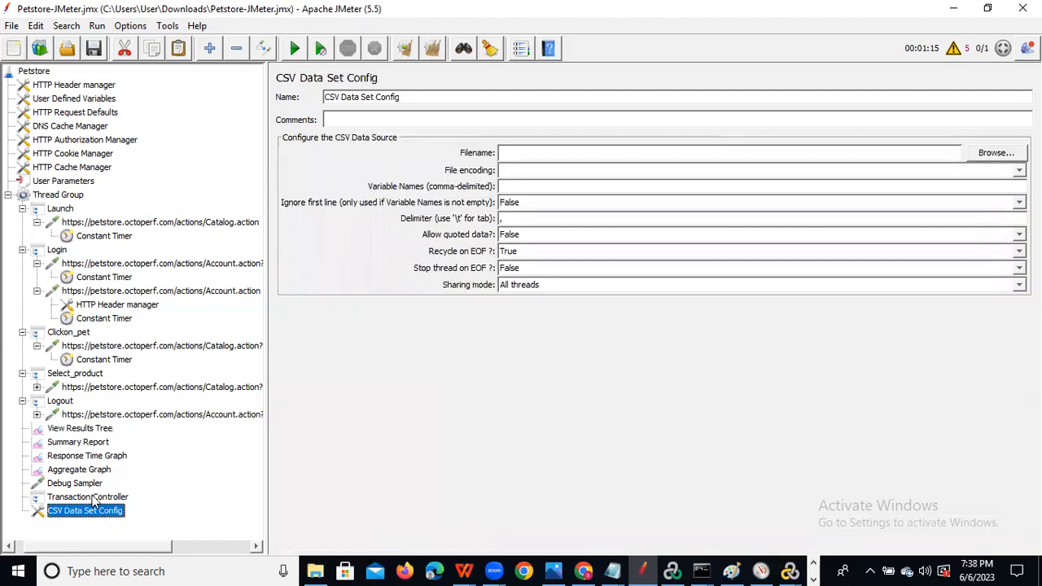
left_click(93, 498)
key("shift+Down")
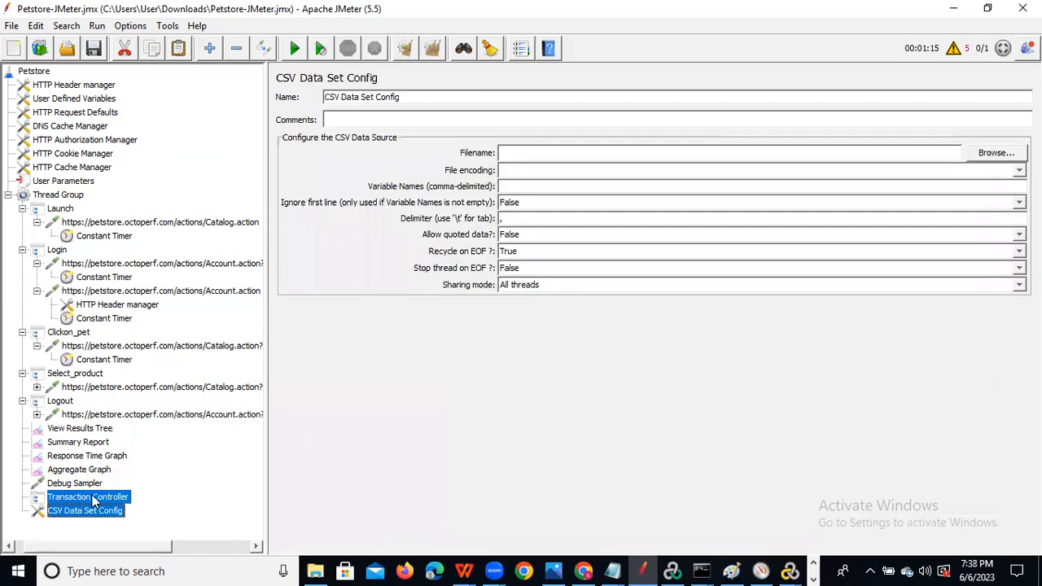
right_click(92, 500)
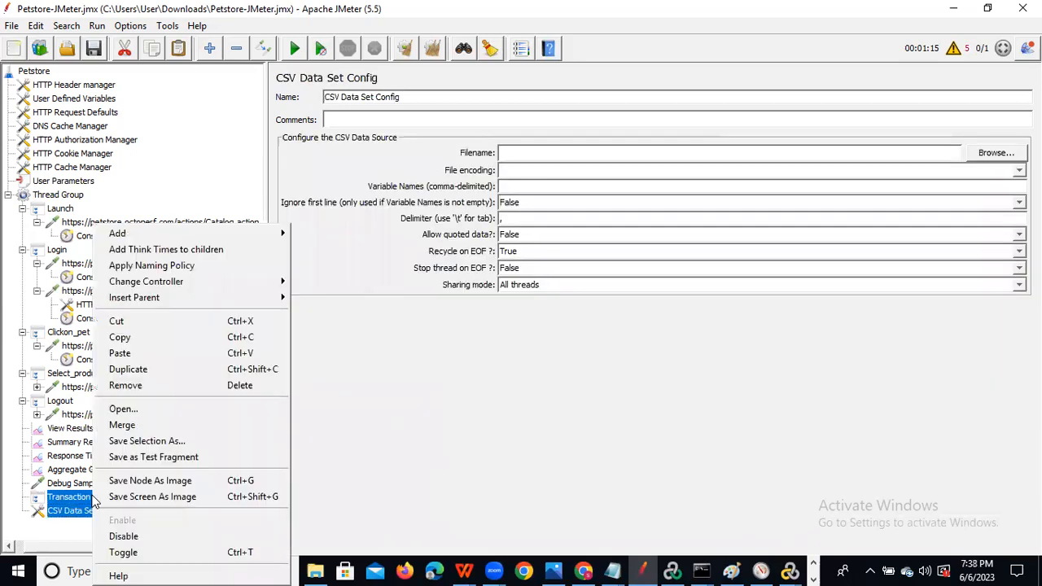
left_click(197, 385)
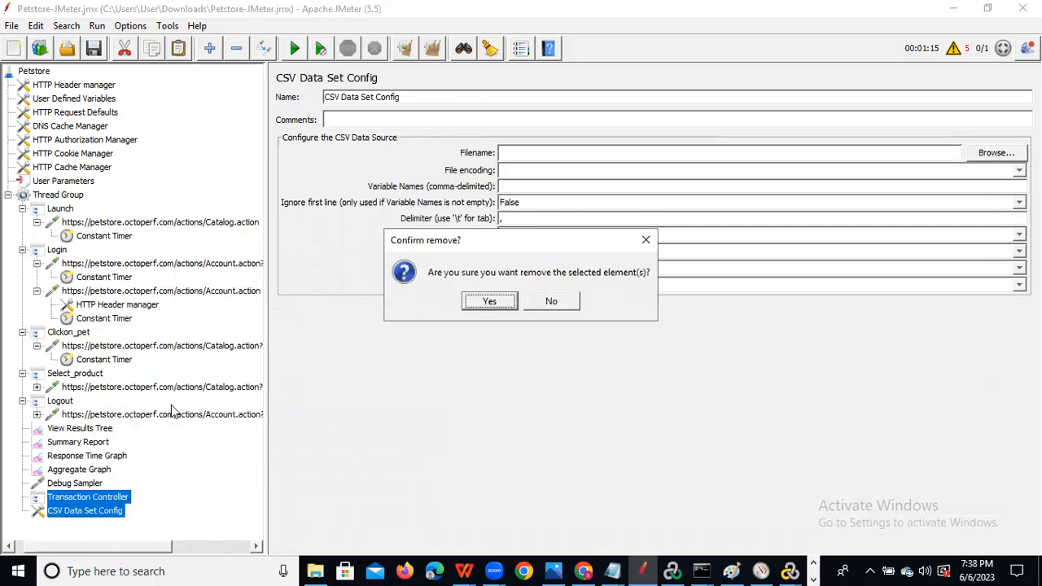
left_click(486, 301)
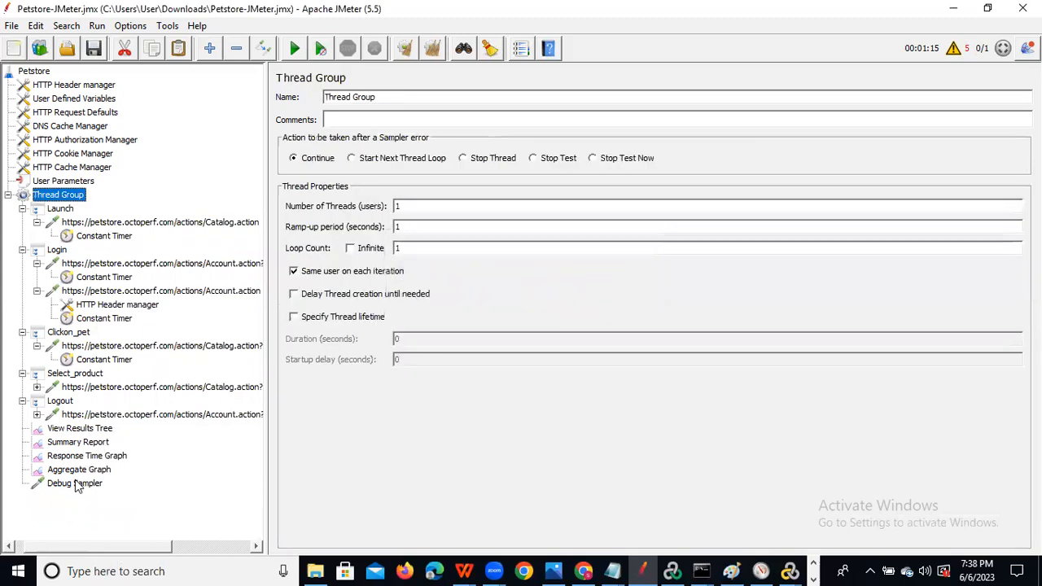
Start a new test run and follow Launch, Login and Clickon_pet passing in View Results Tree.
left_click(295, 50)
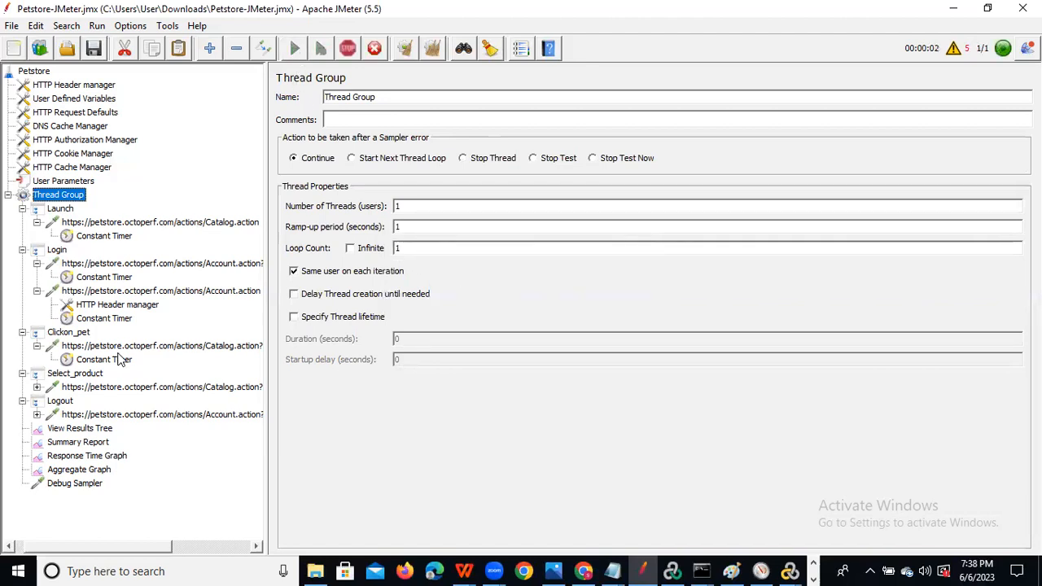
left_click(87, 432)
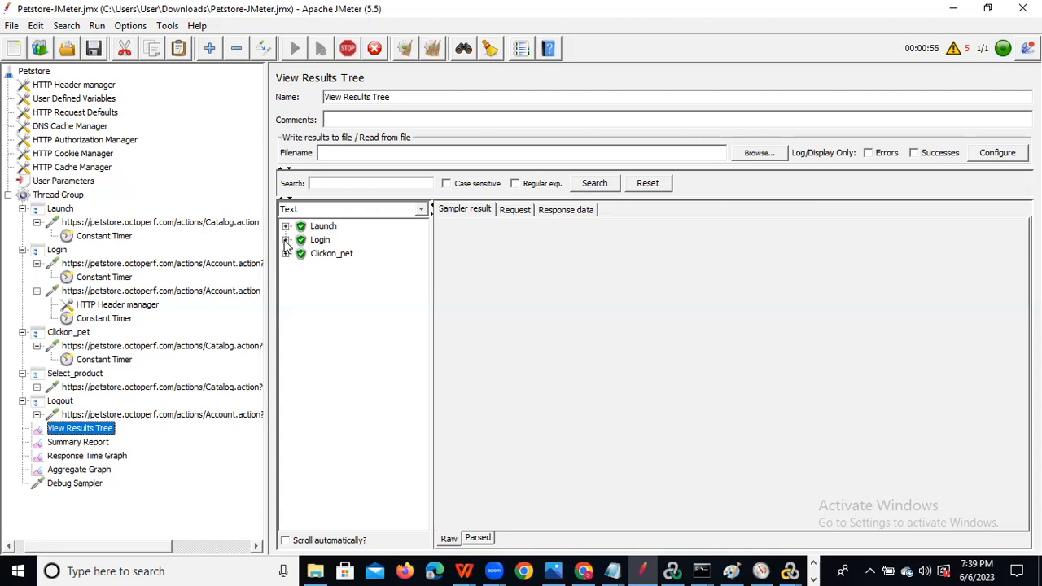
Inspect the first Login request's response data and the Debug Sampler's P_UserName and P_Pwd values.
left_click(285, 240)
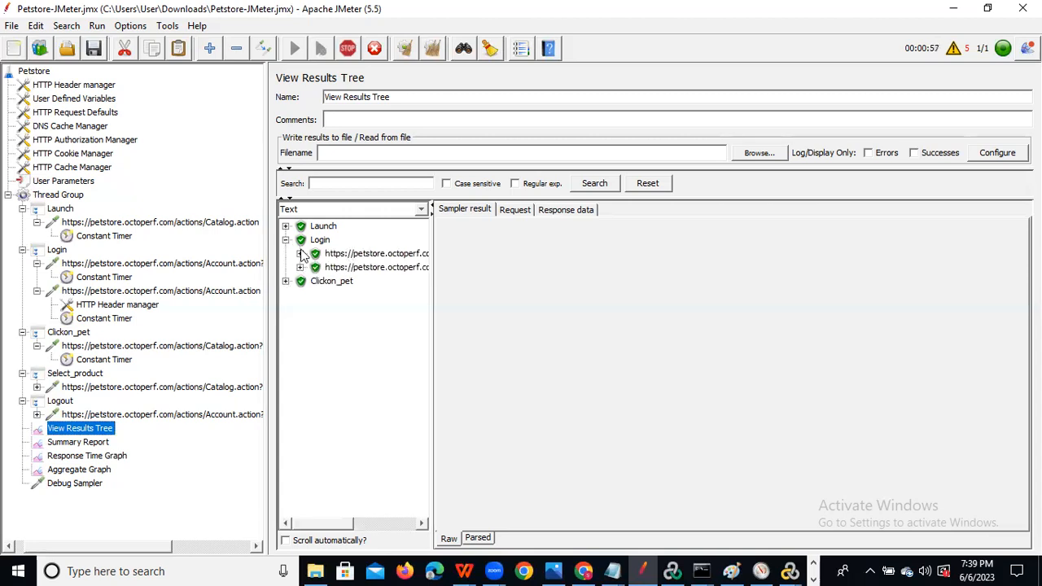
left_click(300, 254)
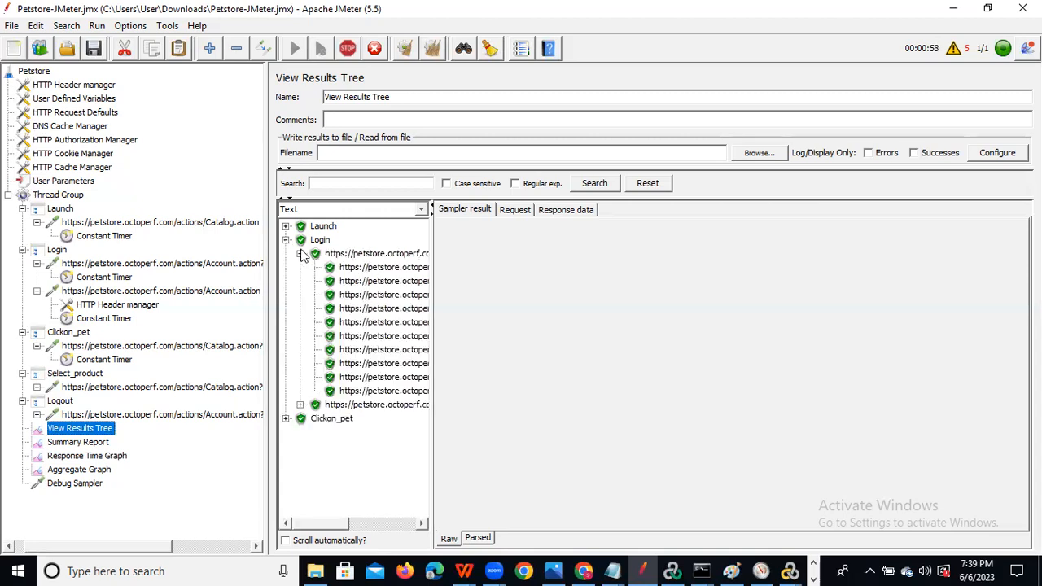
left_click(372, 257)
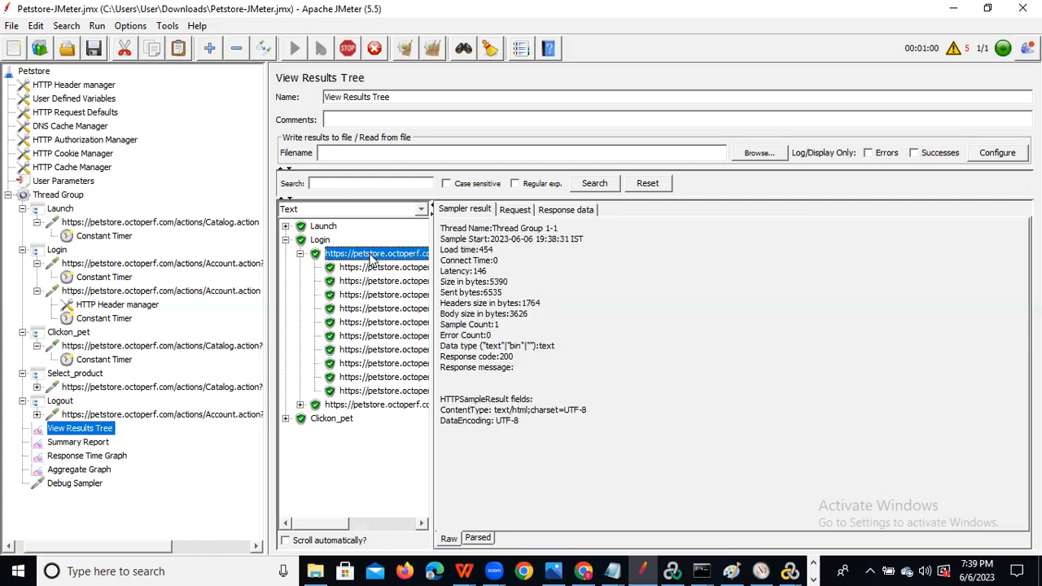
left_click(560, 211)
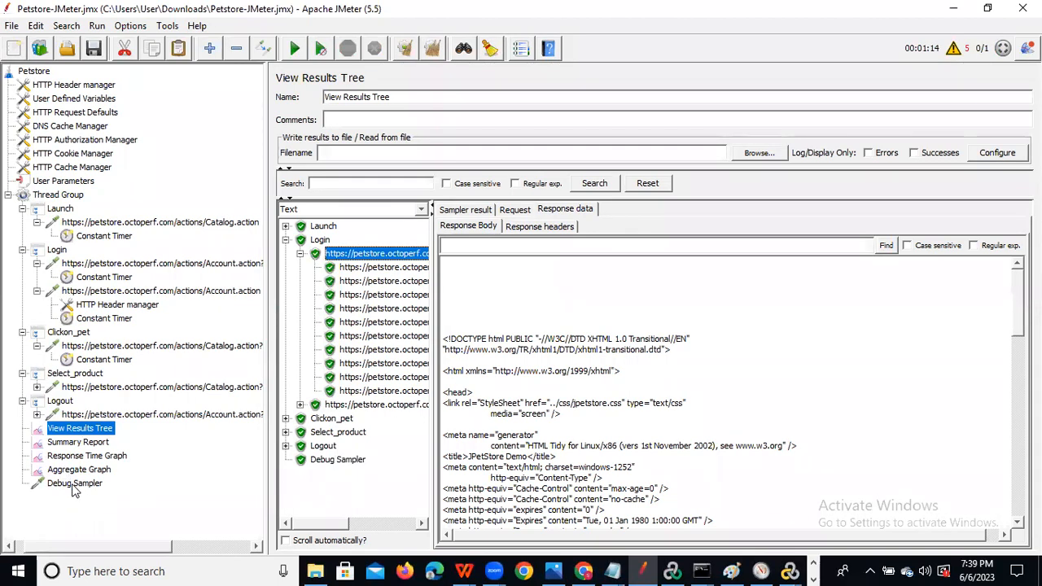
left_click(361, 464)
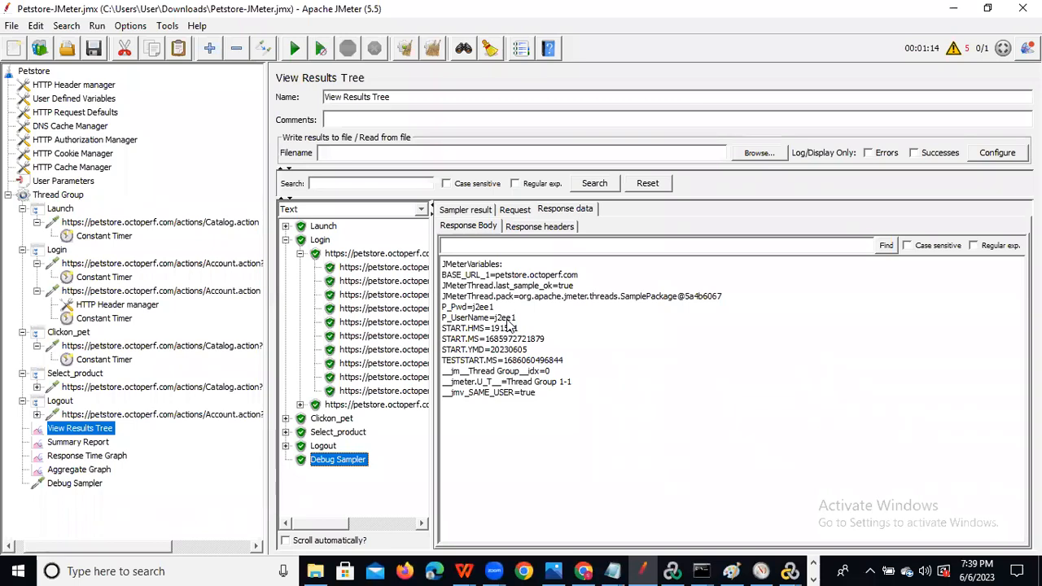
left_click(355, 256)
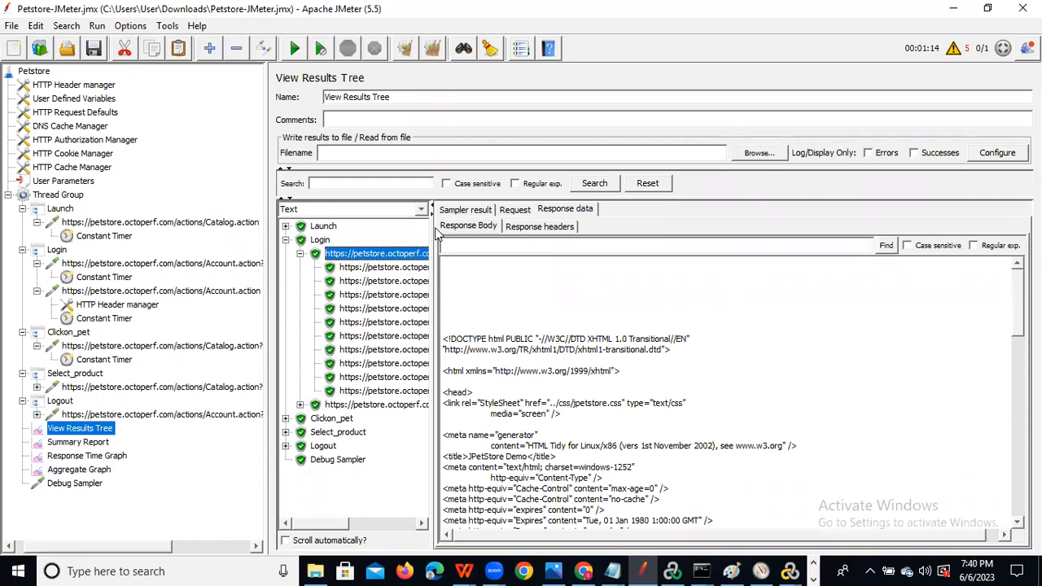
left_click_drag(432, 228, 486, 229)
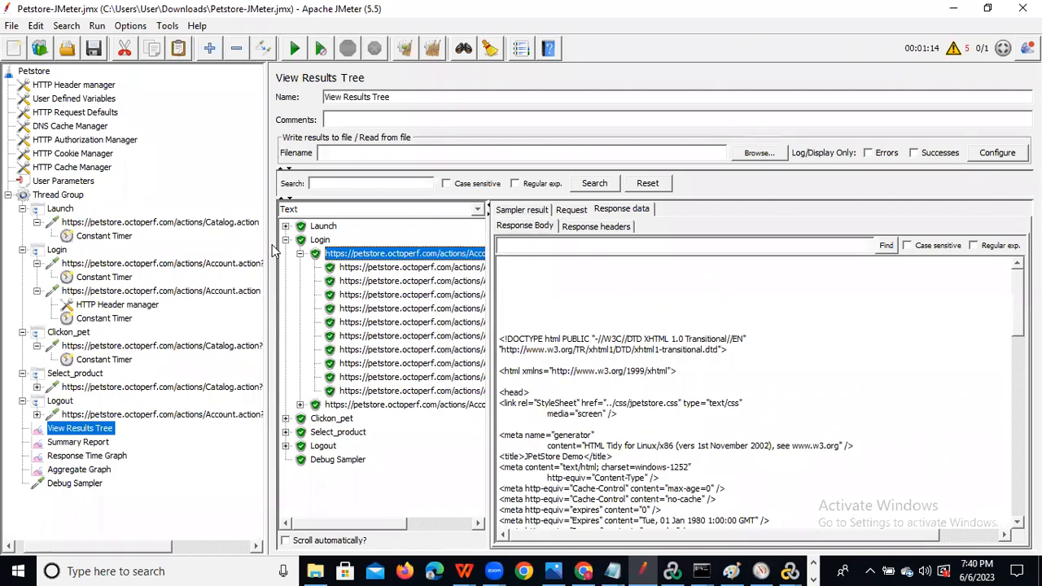
Return to the User Parameters element listing P_UserName and P_Pwd for User_1.
left_click(73, 187)
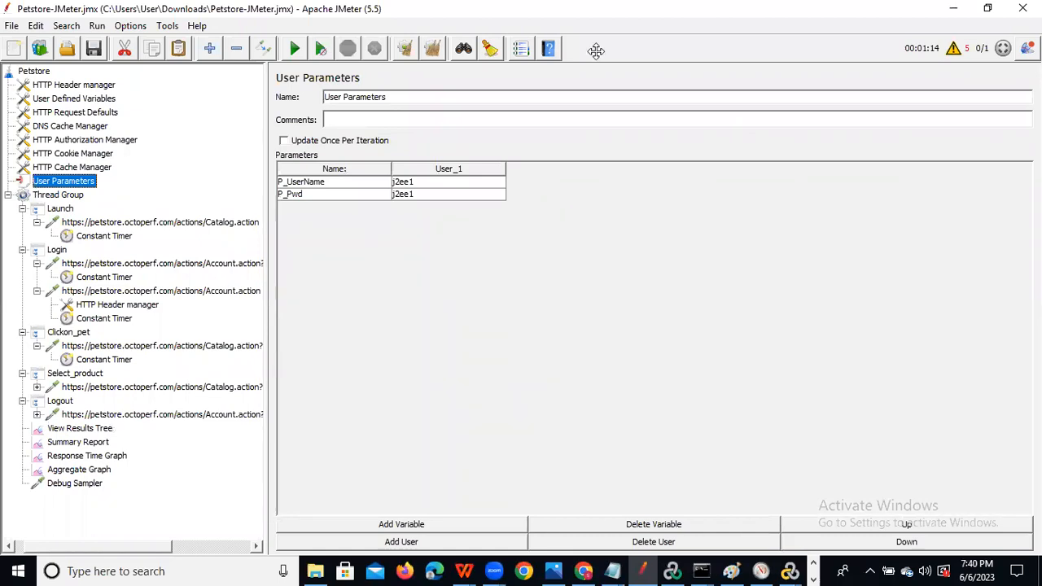
key("alt+Tab")
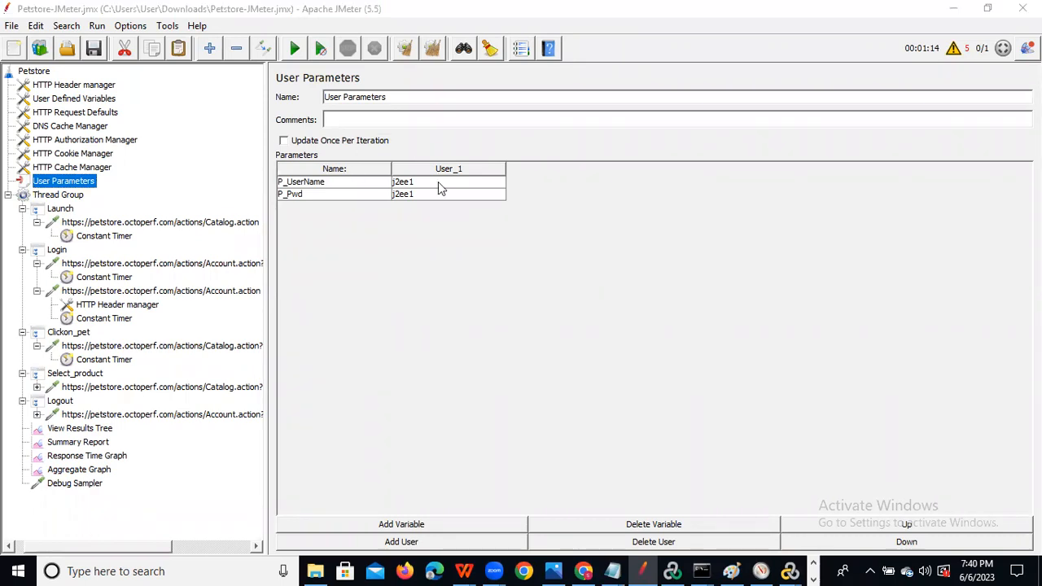
Add a blank CSV Data Set Config, move it above the Thread Group, and bring Notepad forward.
left_click(65, 199)
right_click(65, 198)
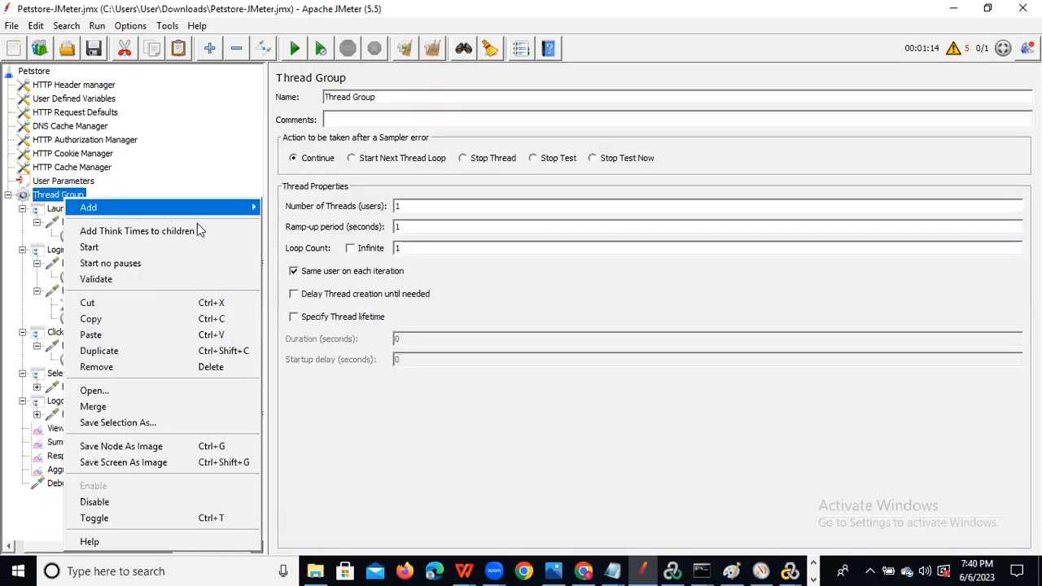
mouse_move(253, 207)
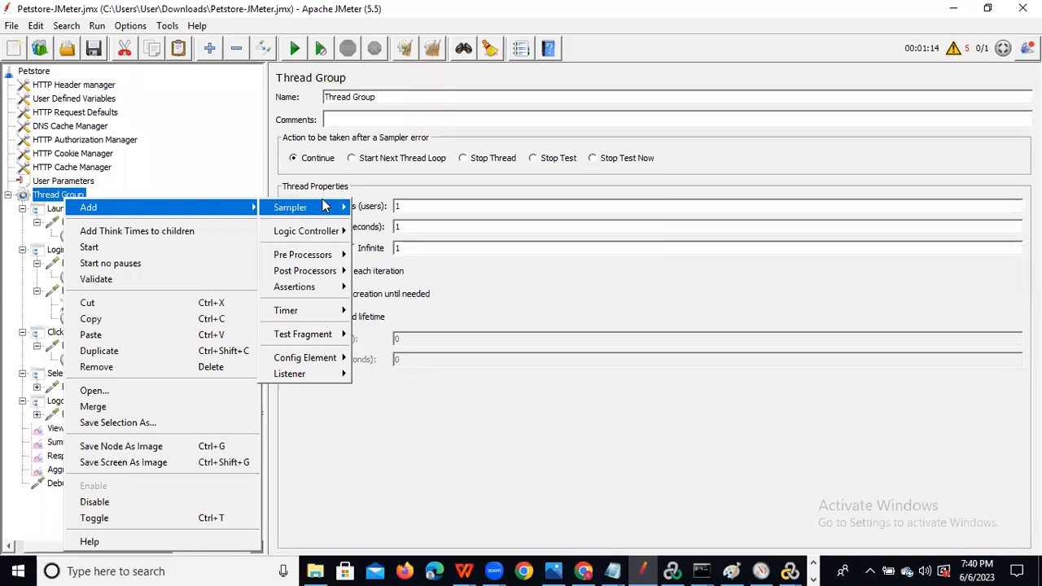
mouse_move(310, 365)
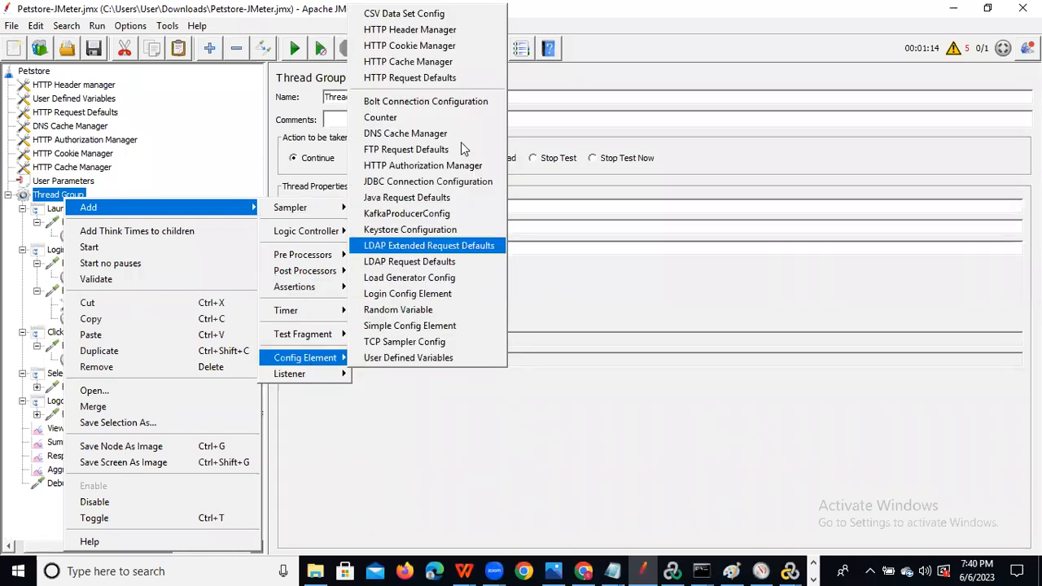
left_click(418, 14)
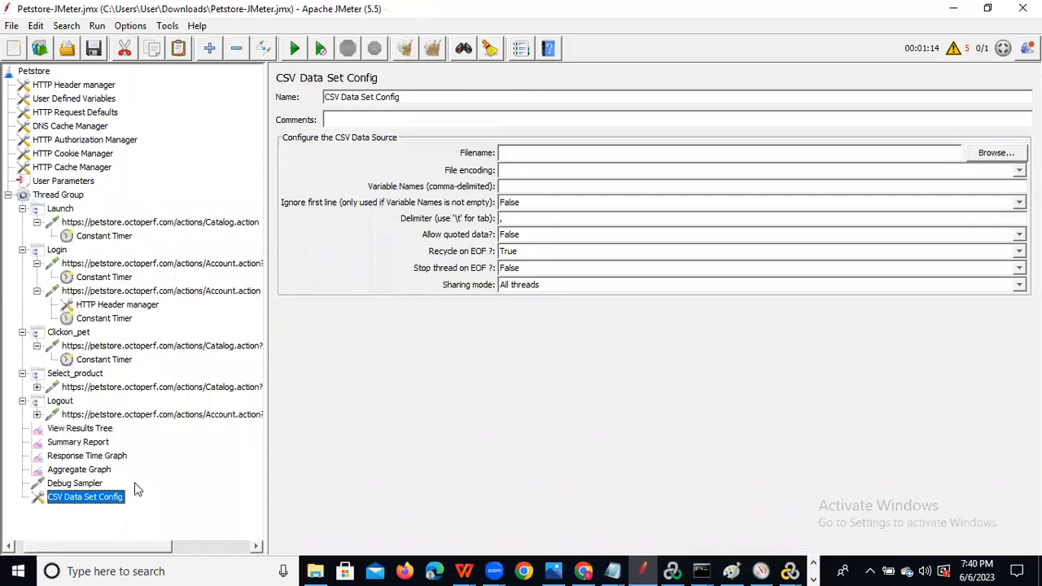
left_click_drag(73, 495, 65, 207)
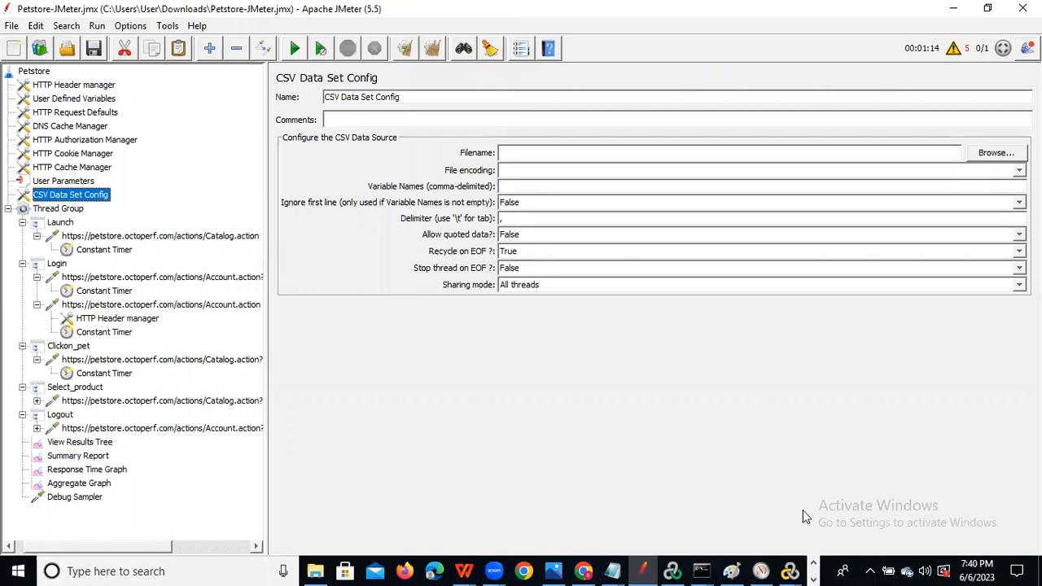
left_click(611, 571)
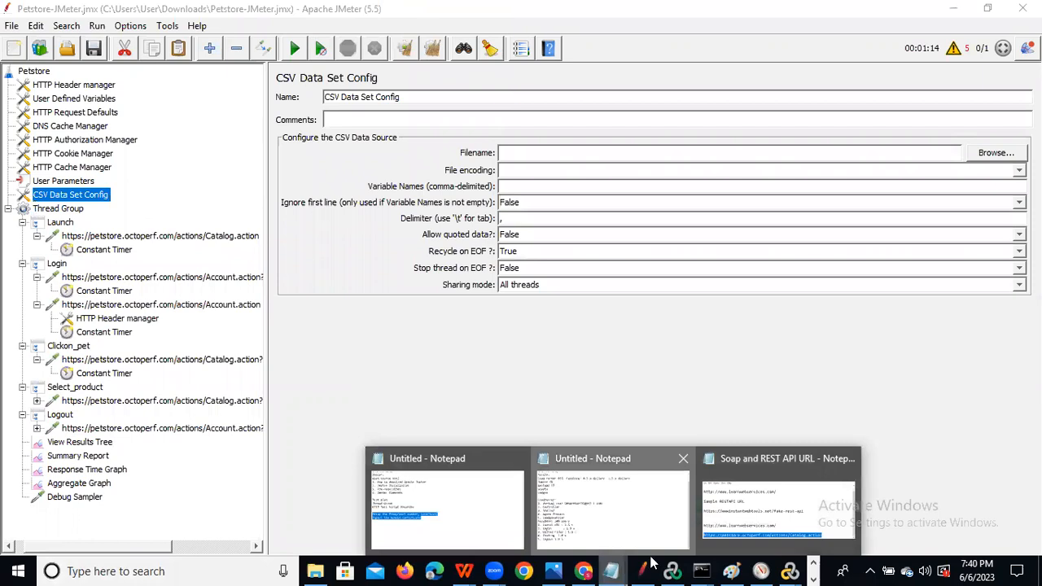
mouse_move(485, 505)
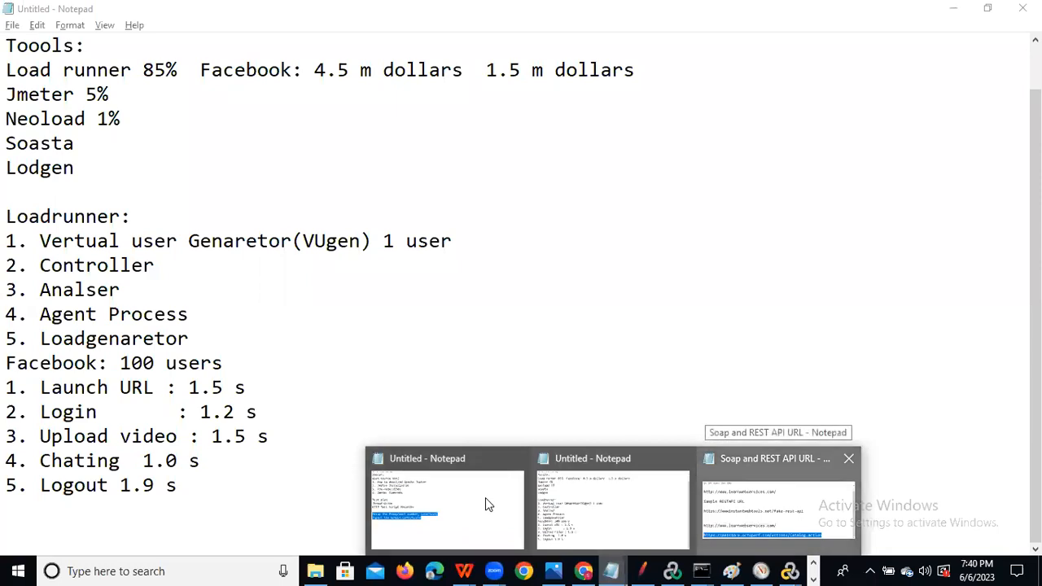
In a new maximized Notepad document, type header P_UserName,P_Pwd and three username/password rows.
left_click(220, 109)
left_click(302, 123)
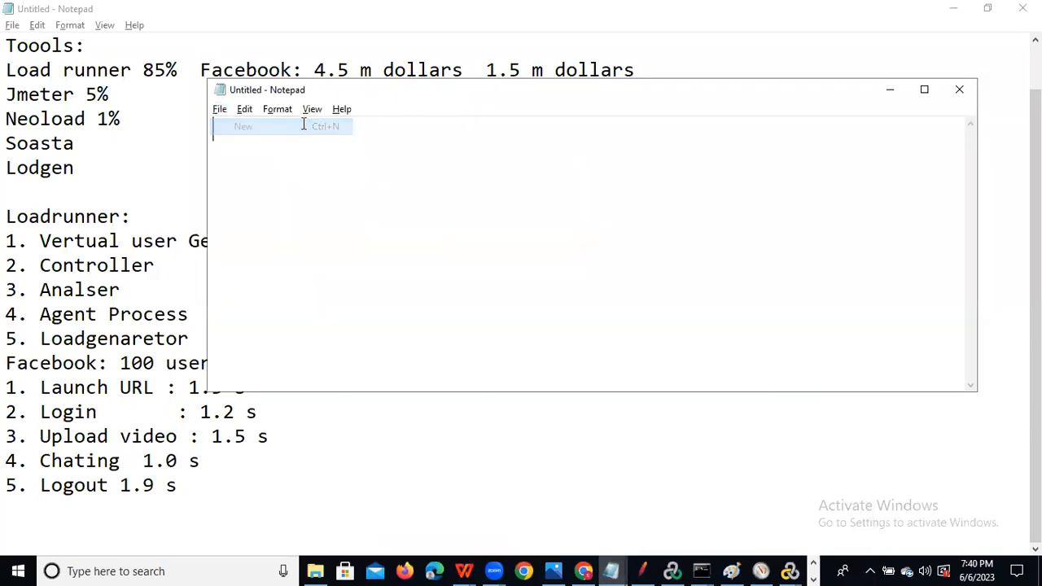
left_click(924, 89)
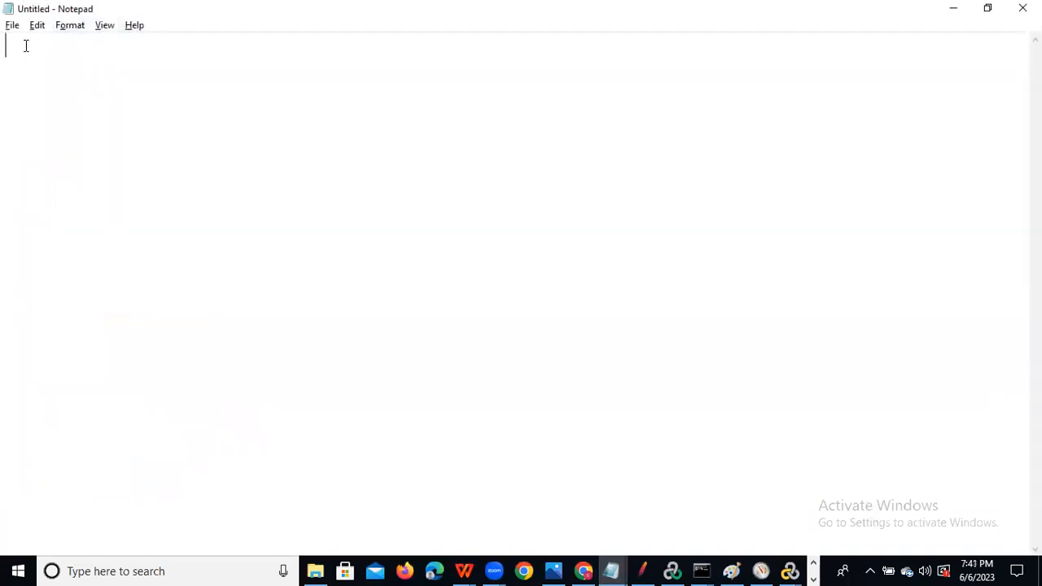
type("P_UserName,")
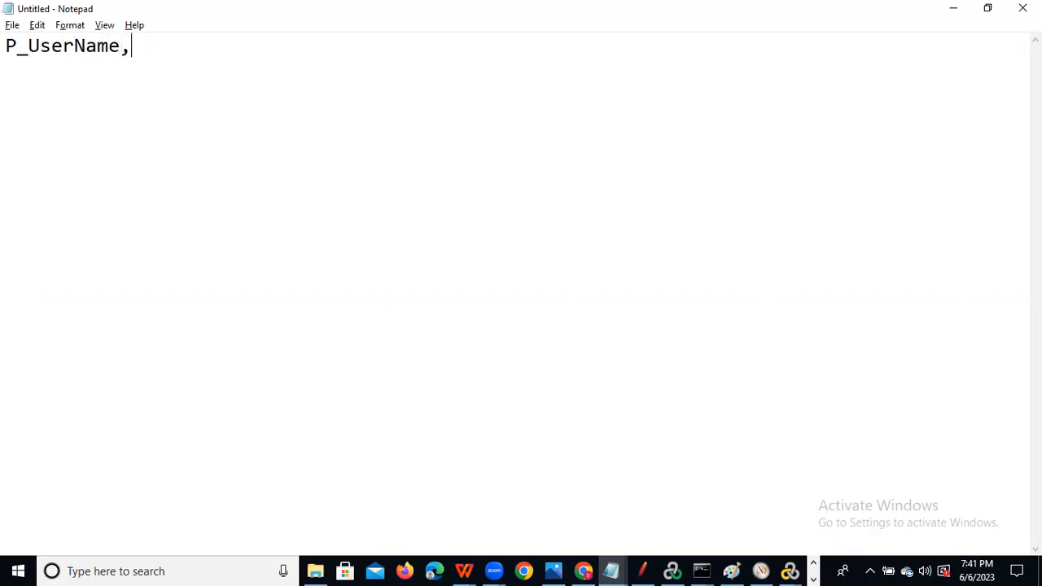
type("P_Pwd")
key("Return")
type("j2ee")
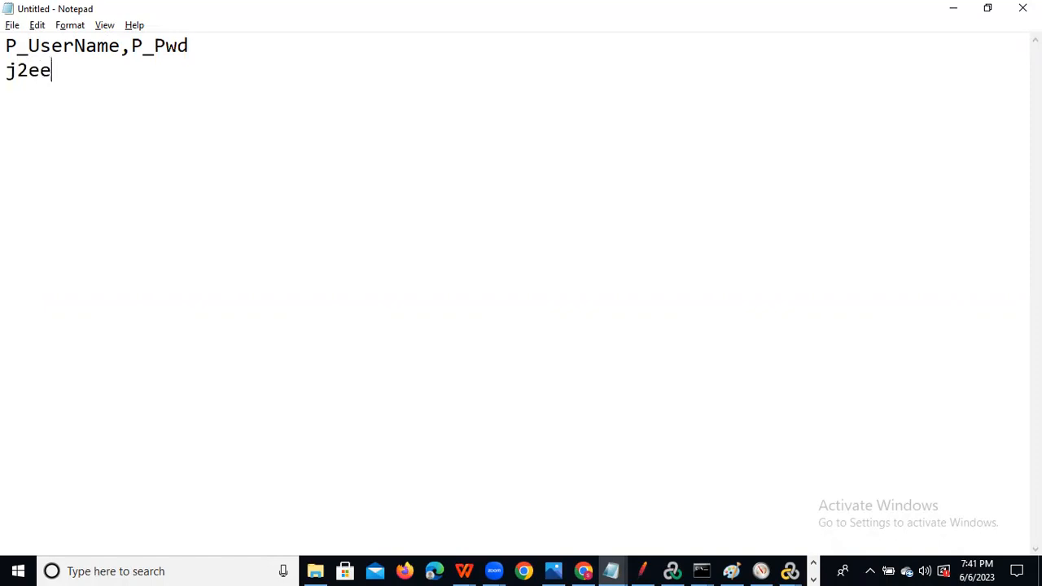
type(",j2ee")
key("Return")
type("j")
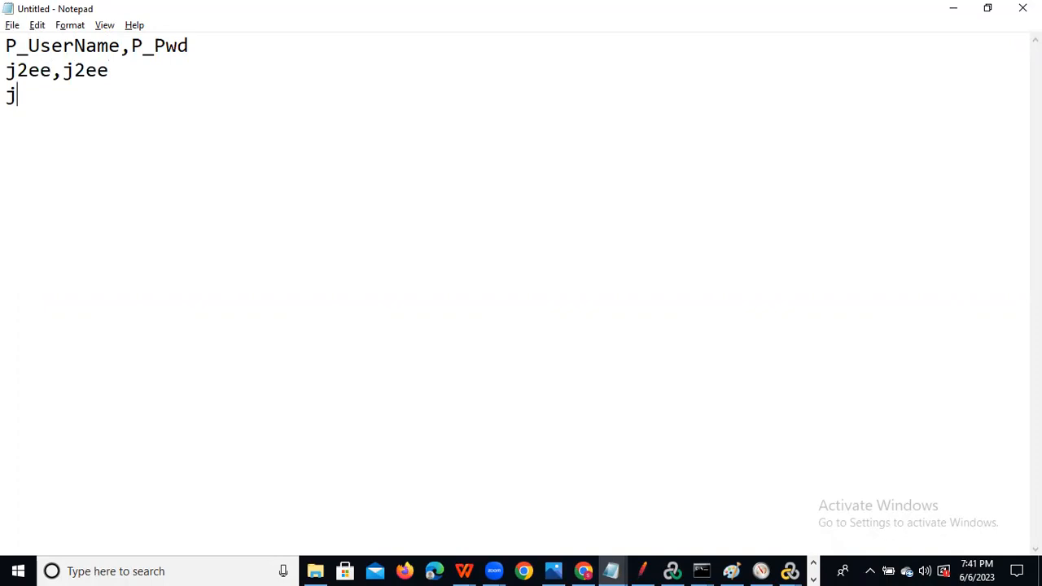
type("2ee1,")
type("j2ee")
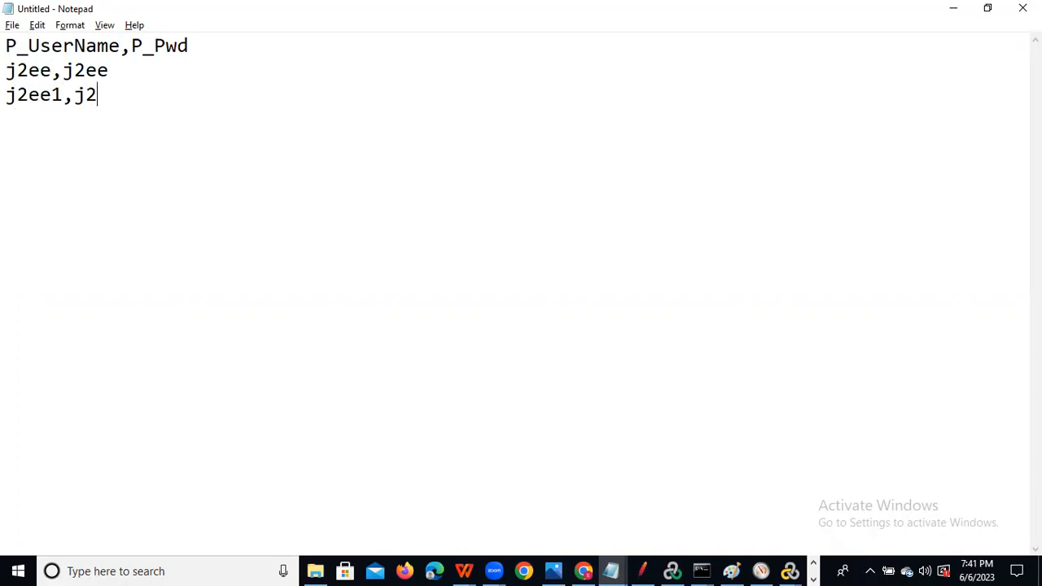
type("1 ")
type("j2ee")
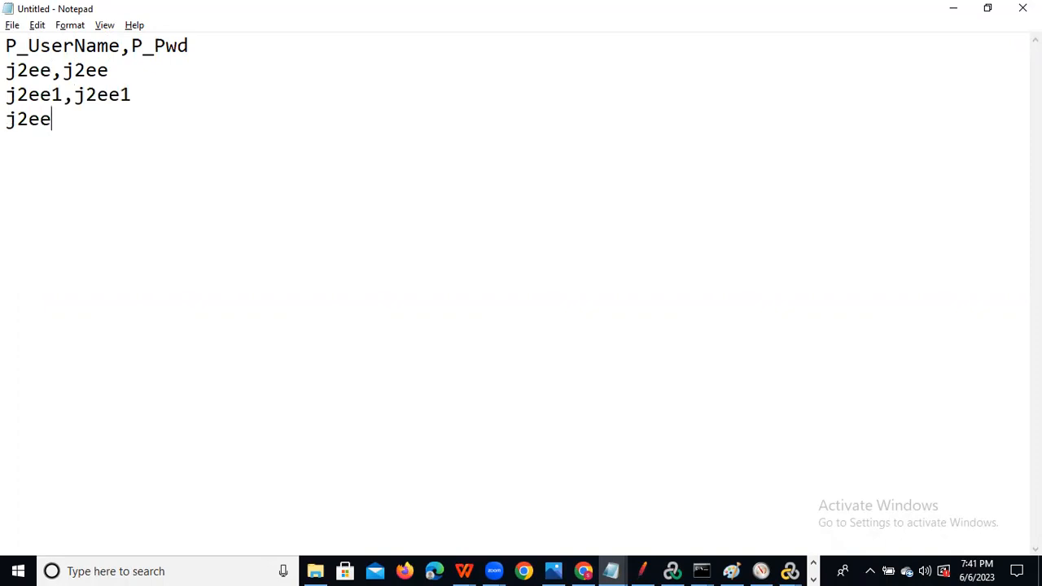
type("2,j2ee2")
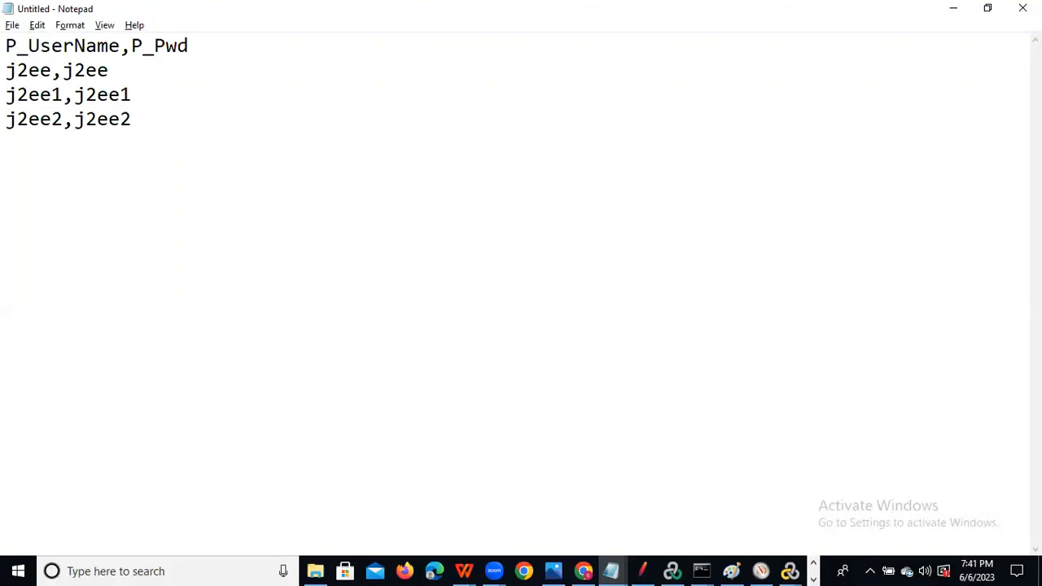
left_click(12, 25)
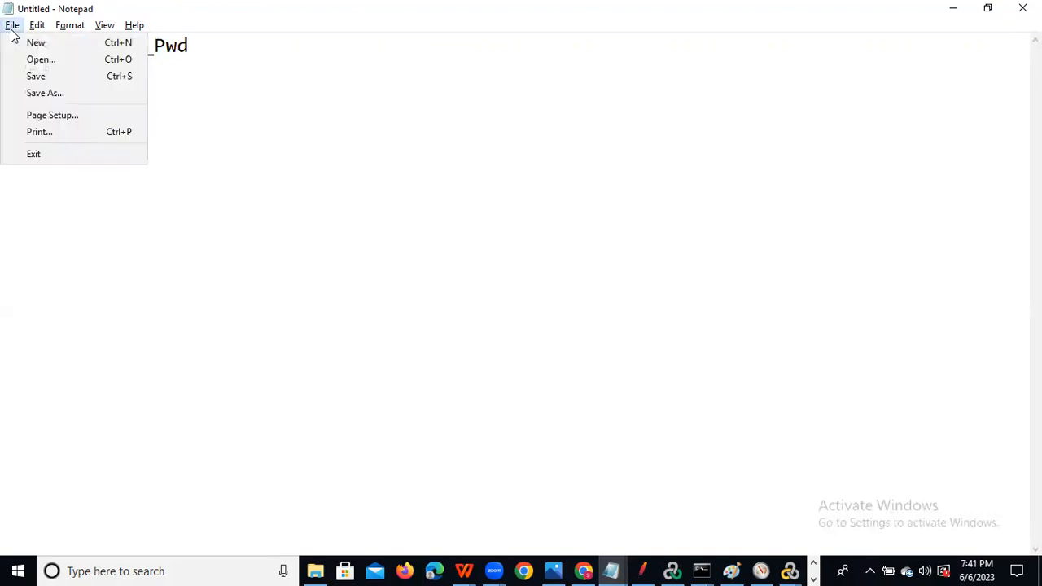
Save the data as Pet_TestData.csv on the Desktop using All Files type, then return to JMeter.
left_click(74, 93)
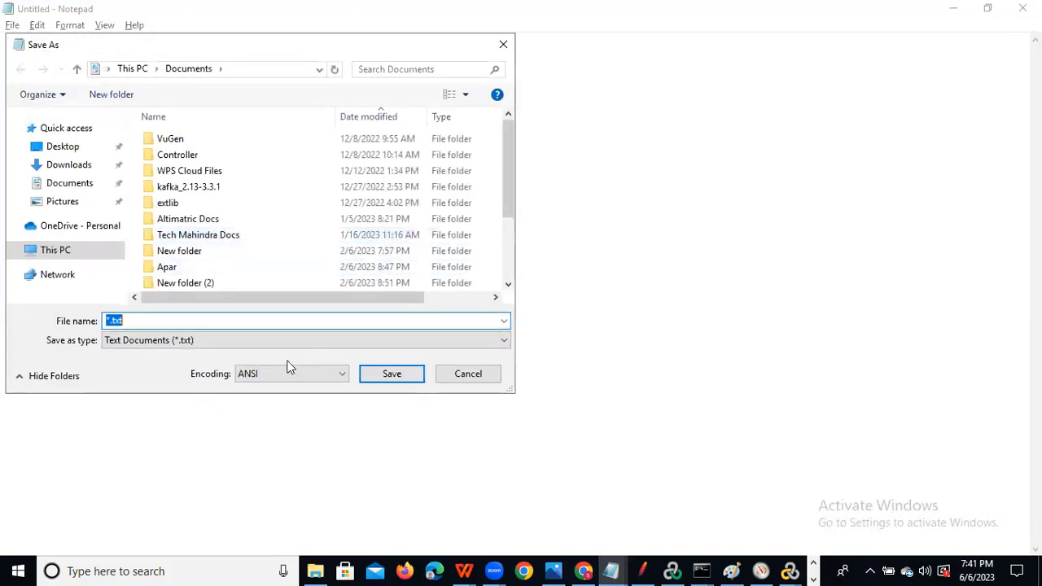
left_click(245, 344)
left_click(177, 369)
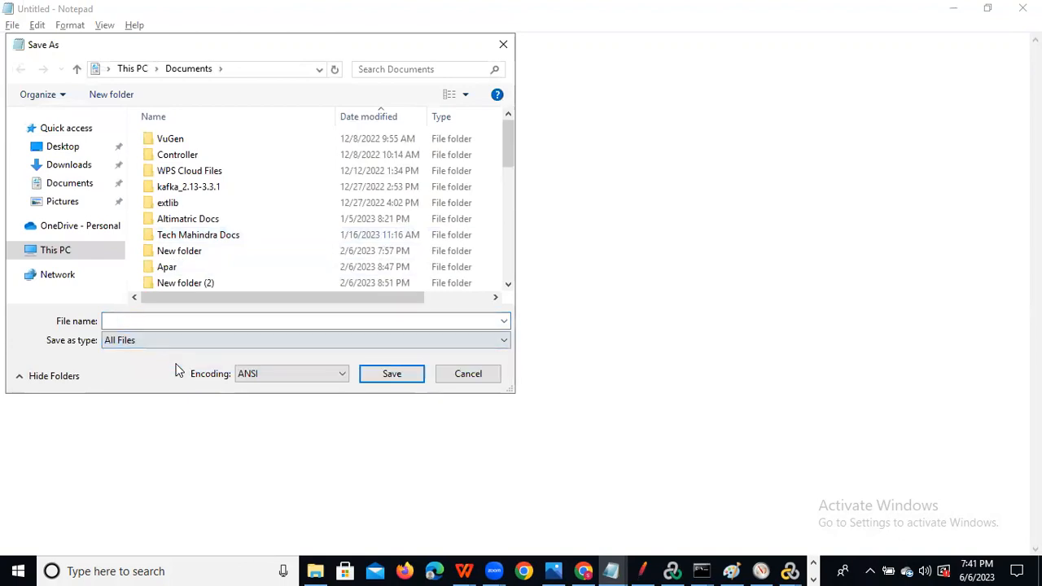
left_click(163, 321)
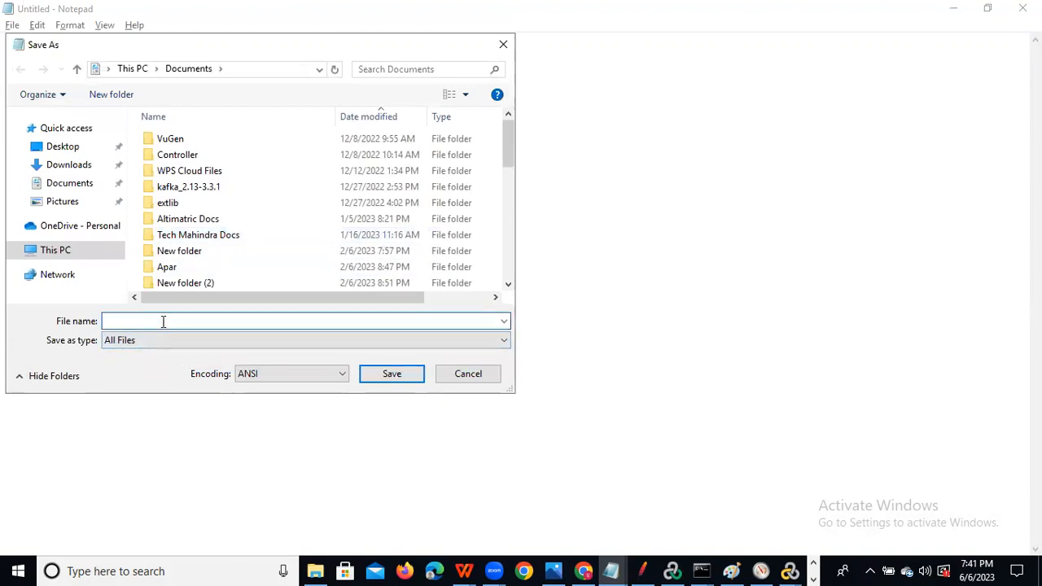
type("Pet_TestData.csv")
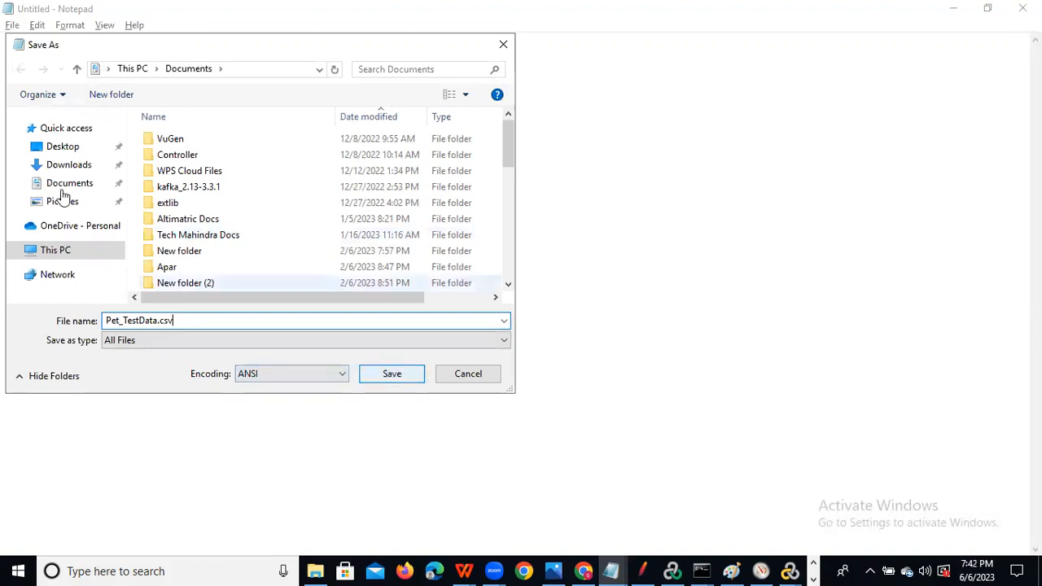
left_click(79, 149)
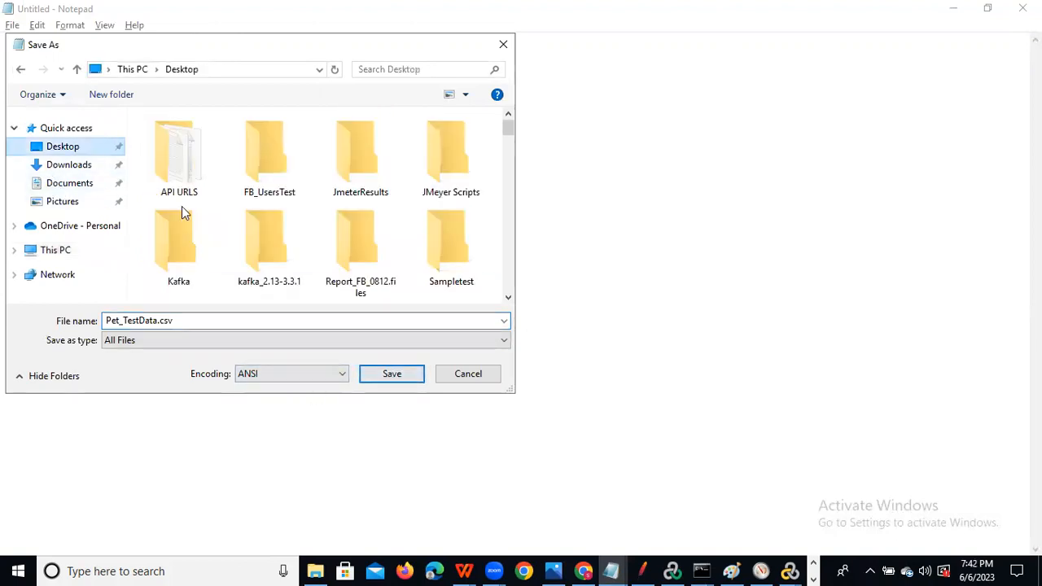
left_click(394, 375)
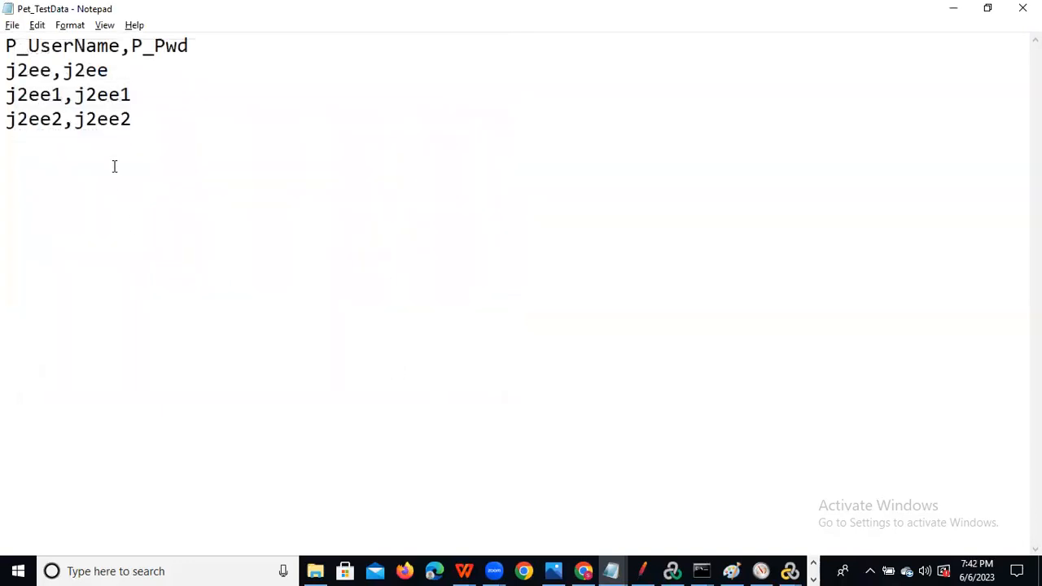
left_click(954, 8)
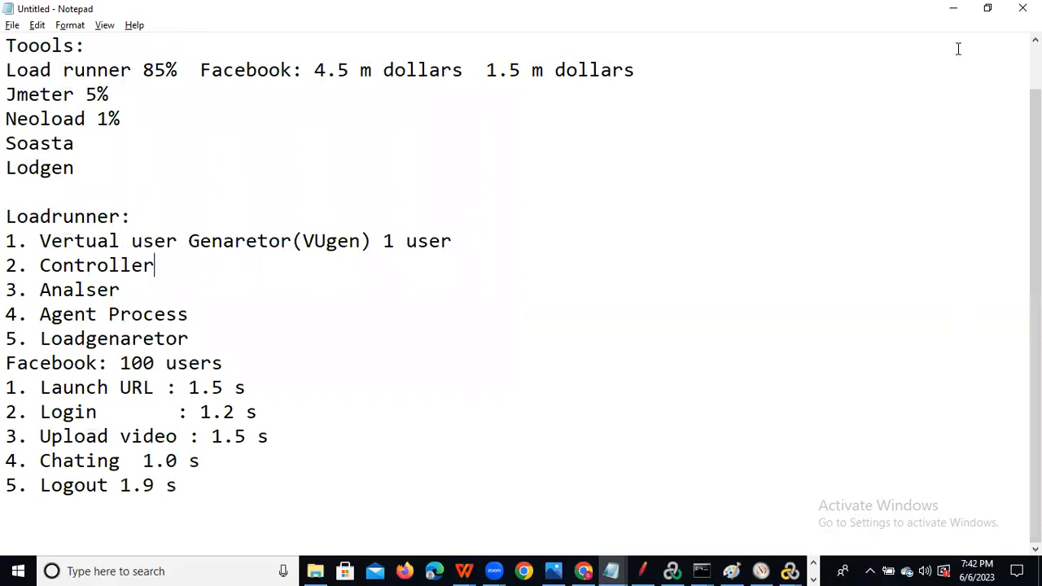
left_click(641, 568)
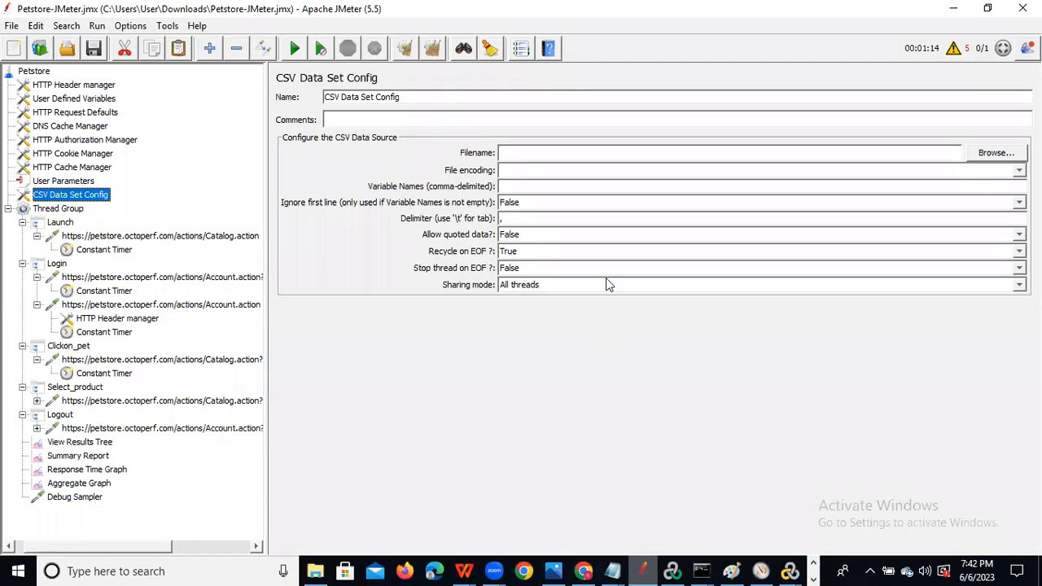
Browse to the Desktop and load Pet_TestData.csv as the CSV Data Set Config's filename.
left_click(997, 153)
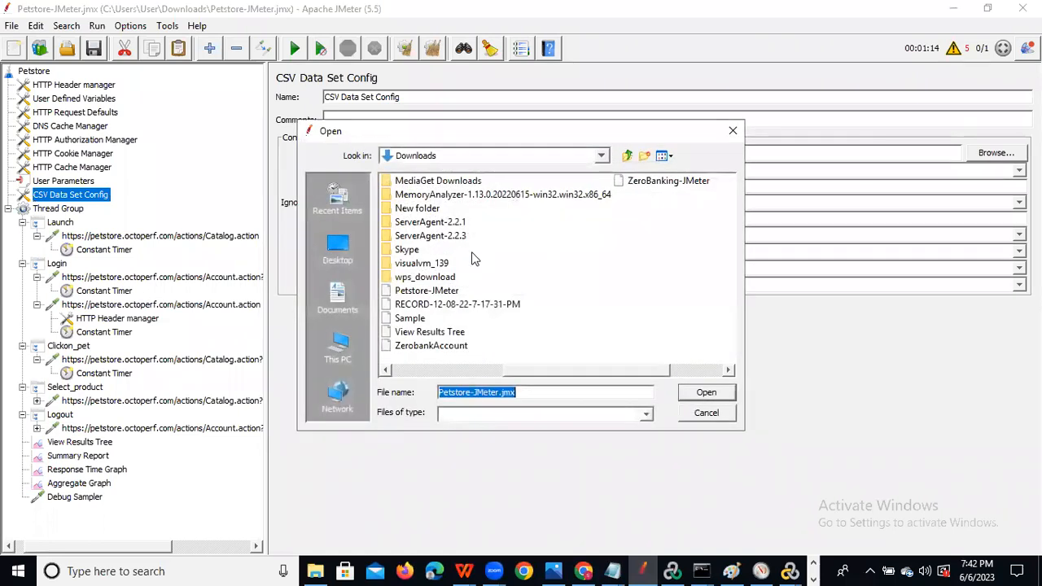
scroll(407, 256, "down", 5)
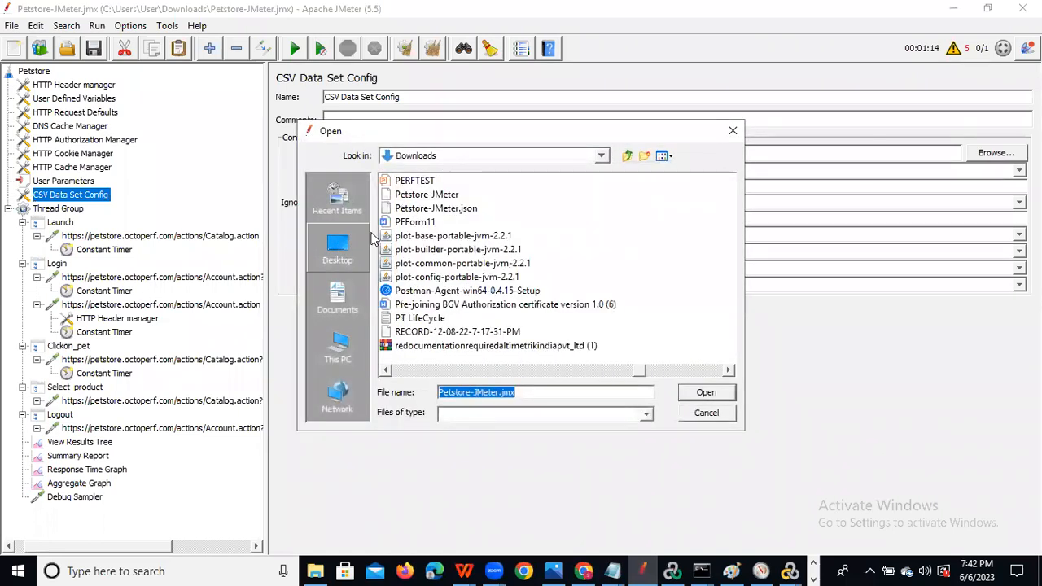
left_click(324, 253)
scroll(426, 326, "down", 5)
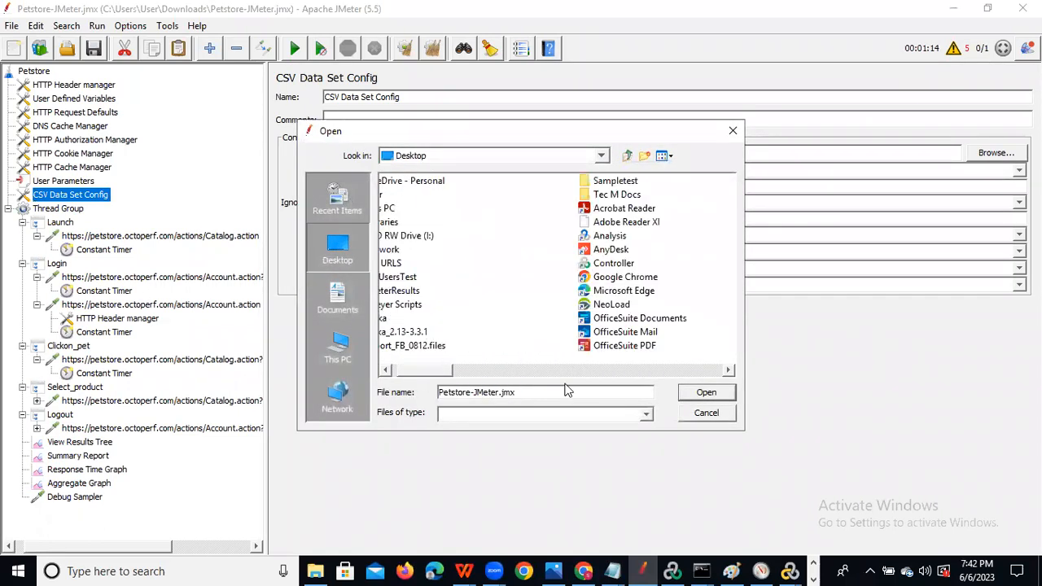
left_click(632, 332)
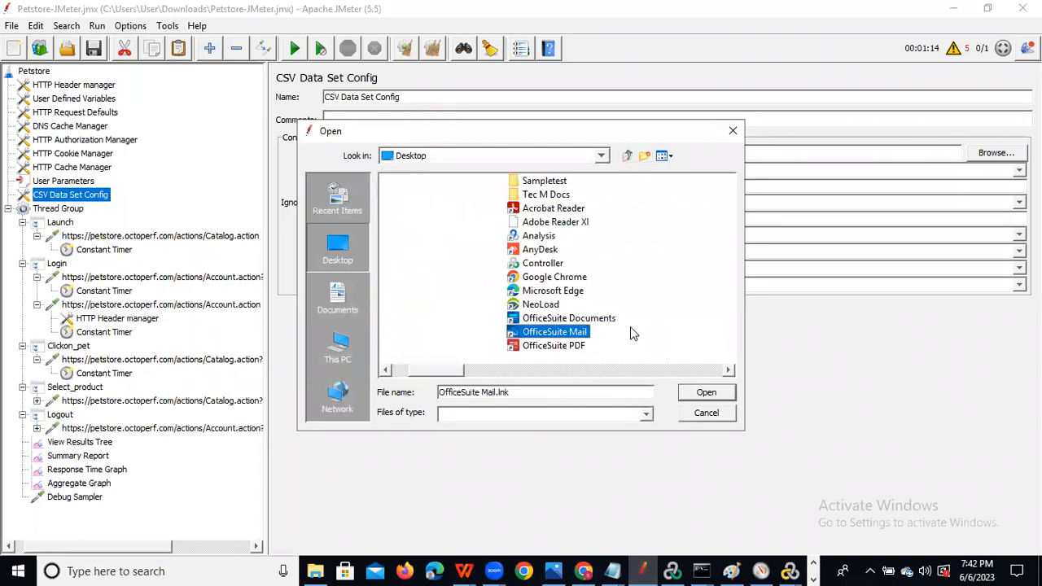
key("p")
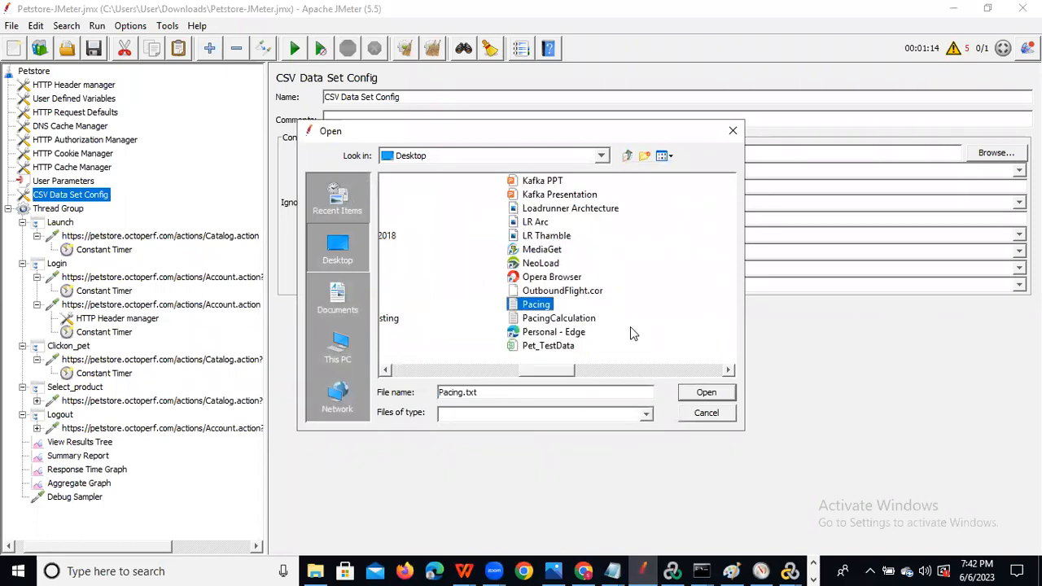
left_click(562, 346)
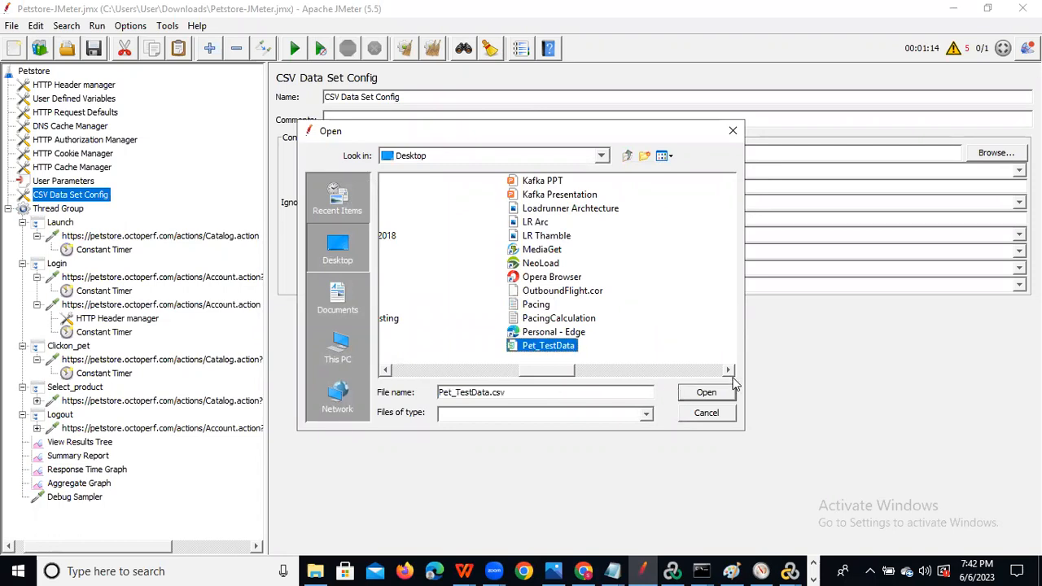
left_click(714, 393)
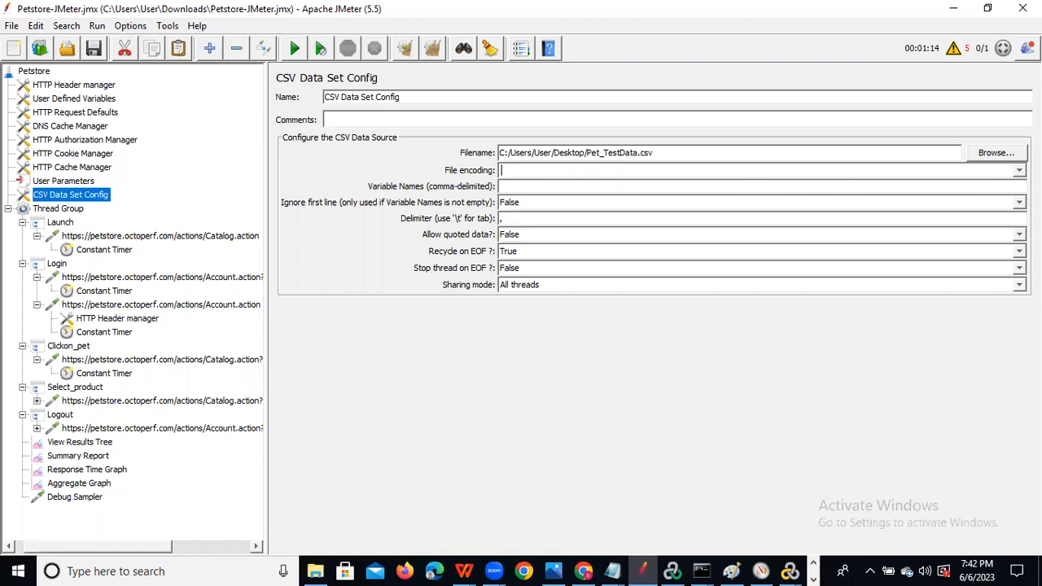
Set the CSV Data Set Config file encoding to UTF-8.
left_click(1020, 170)
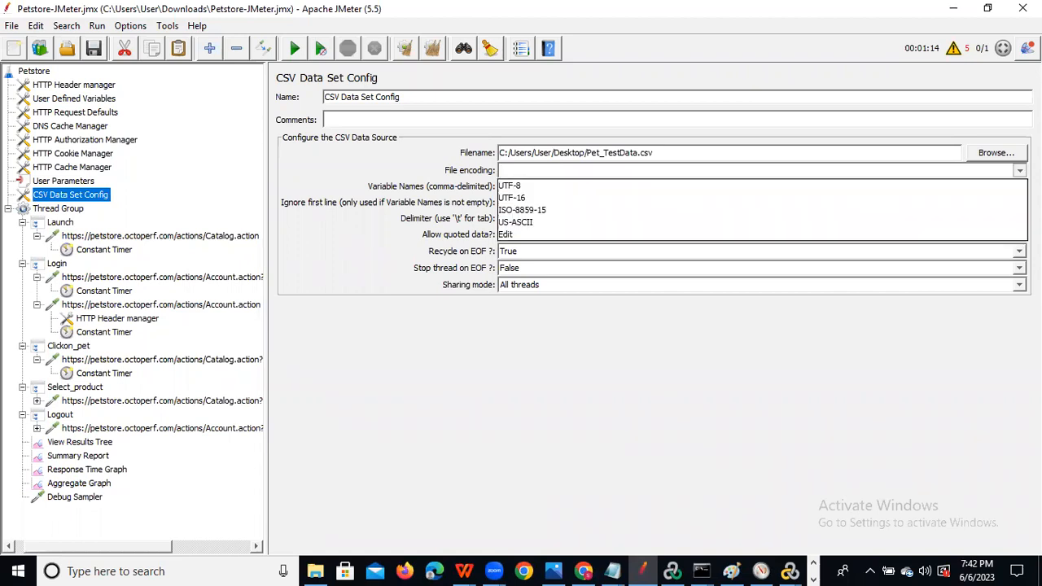
left_click(629, 186)
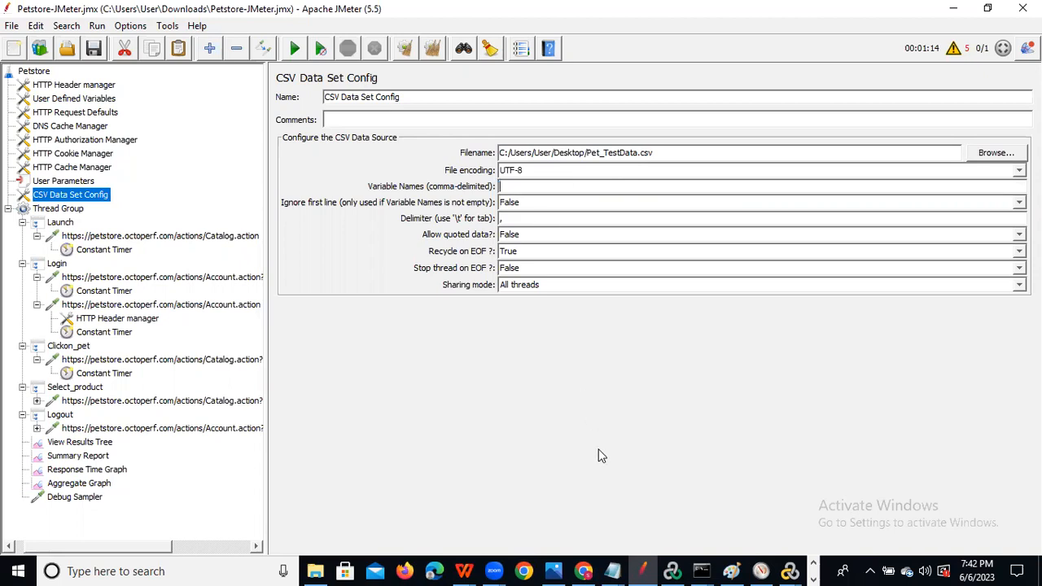
mouse_move(612, 571)
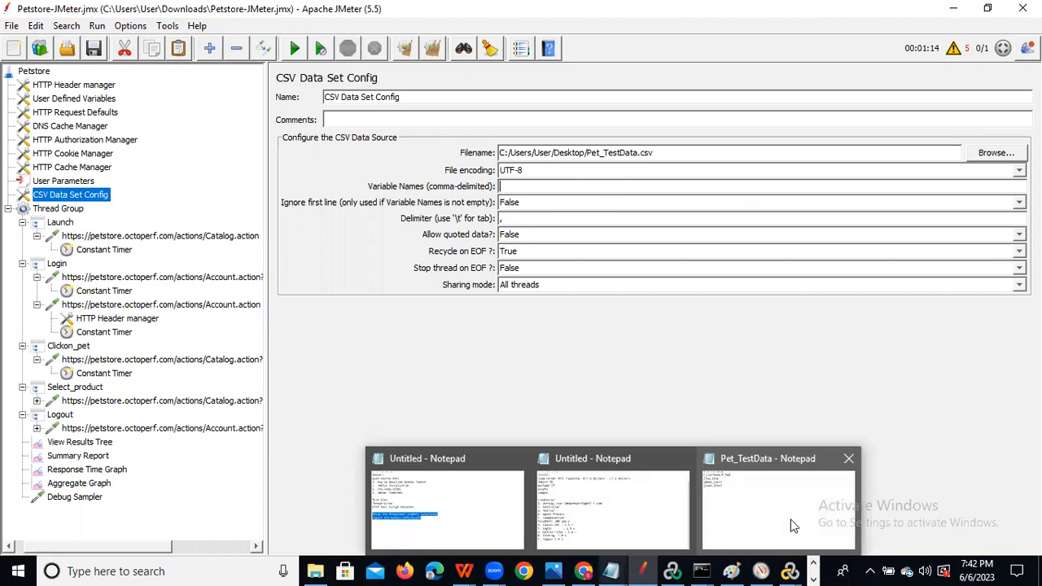
left_click(790, 519)
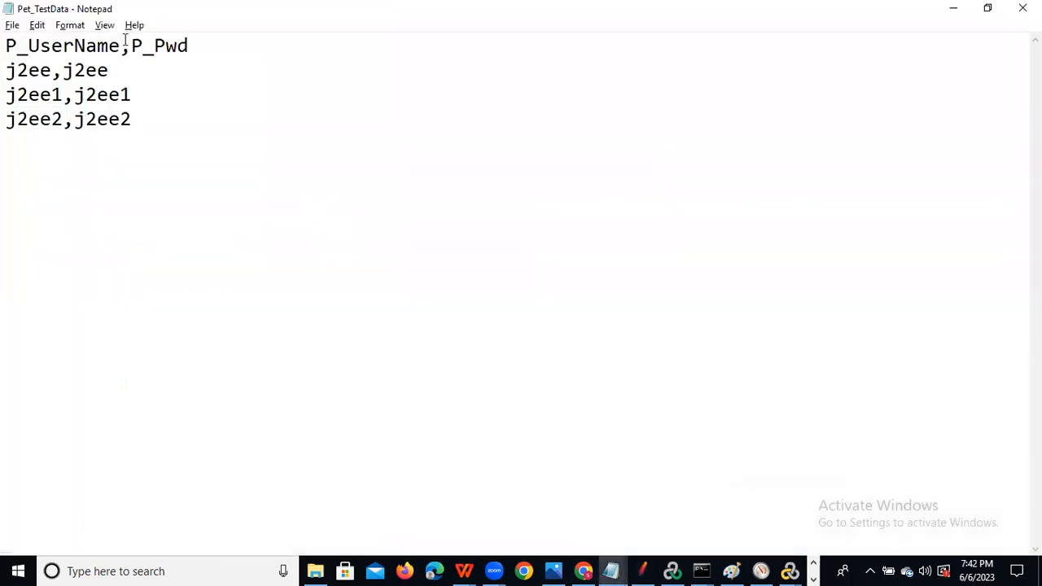
Paste the P_UserName header from Pet_TestData into Variable Names, then select P_Pwd.
left_click_drag(122, 46, 7, 45)
key("ctrl+c")
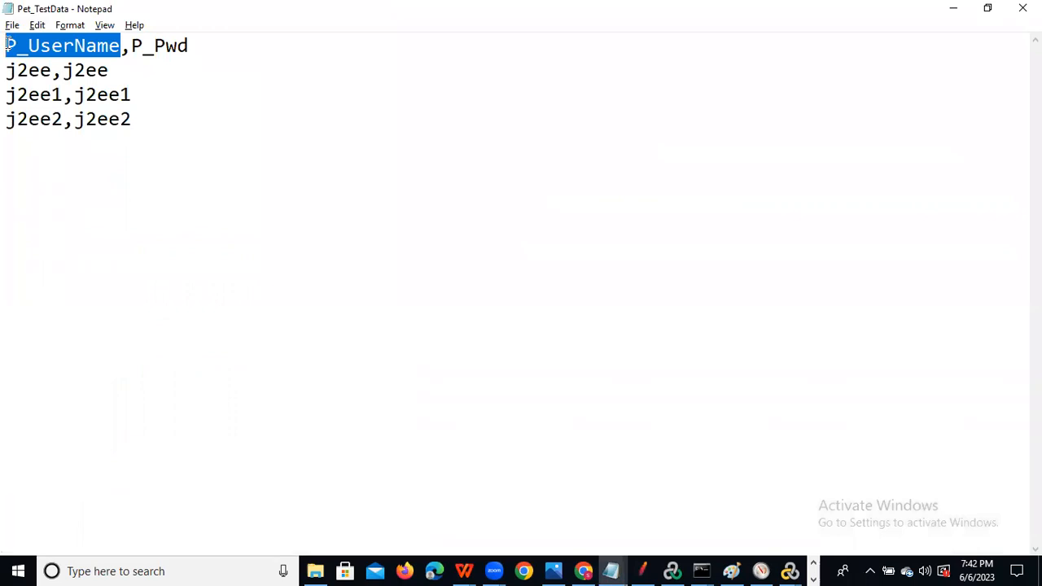
key("alt+Tab")
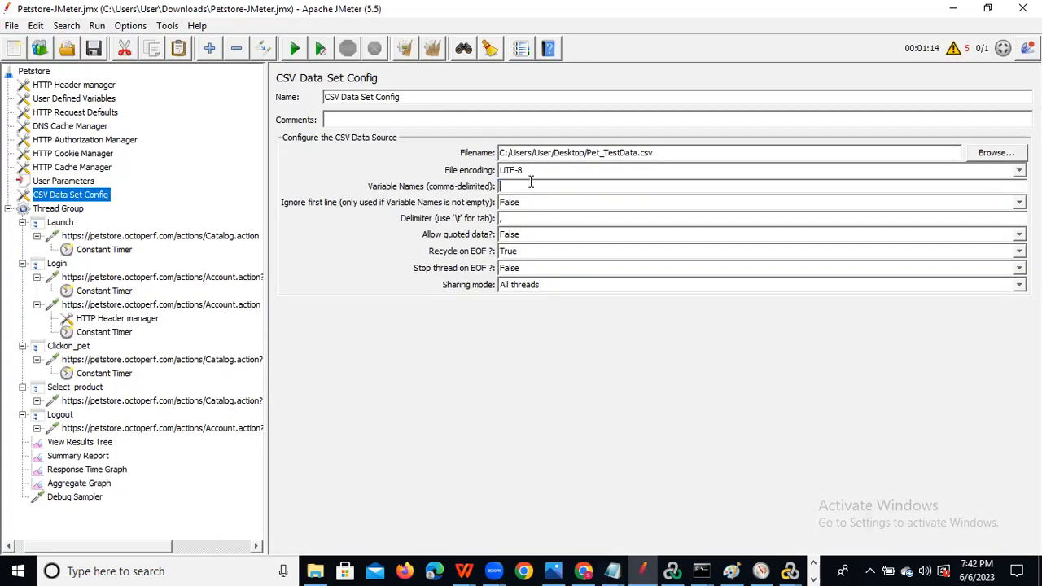
key("ctrl+v")
key("alt+Tab")
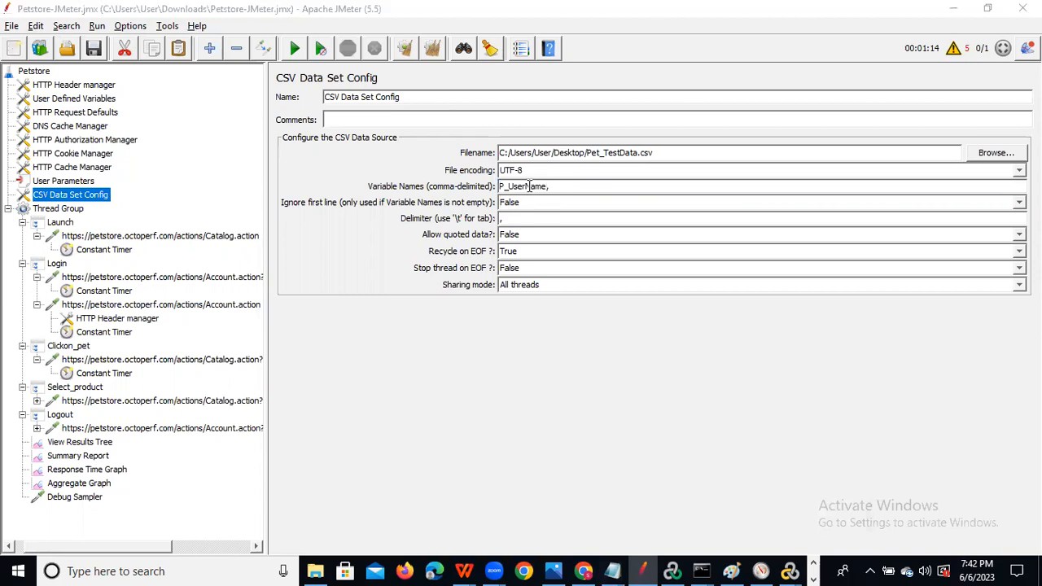
left_click_drag(160, 42, 134, 40)
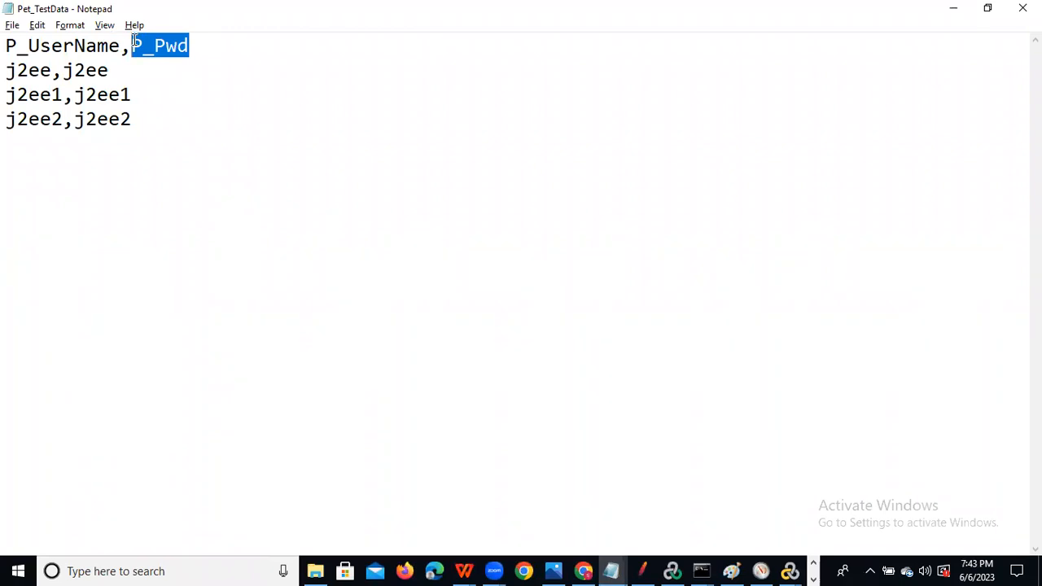